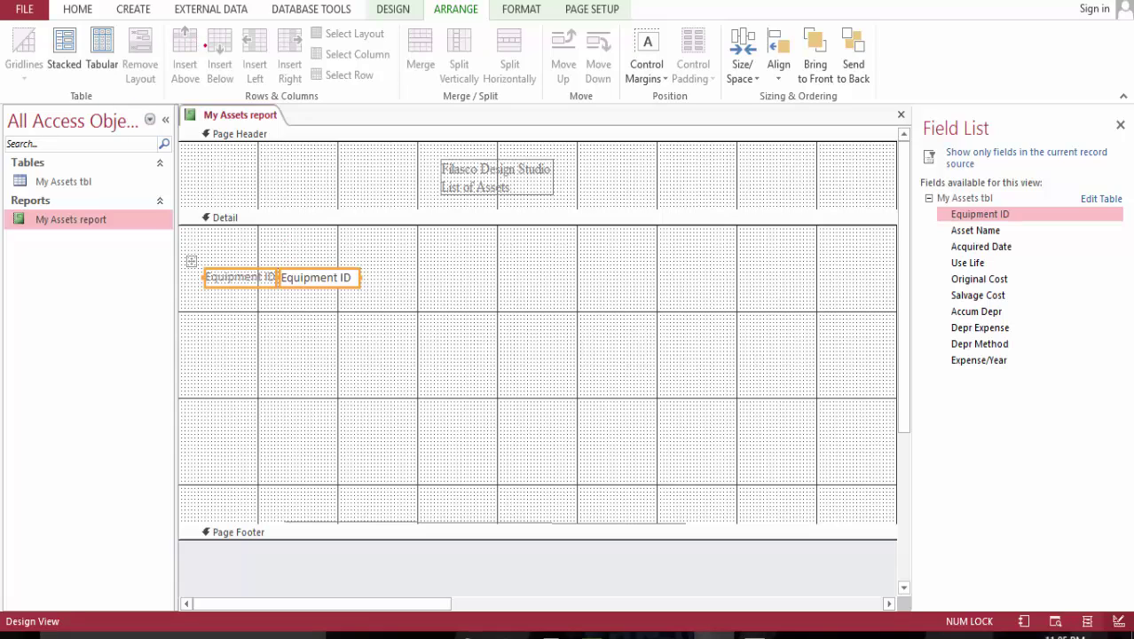
Switch the My Assets report to Layout View.
left_click(392, 9)
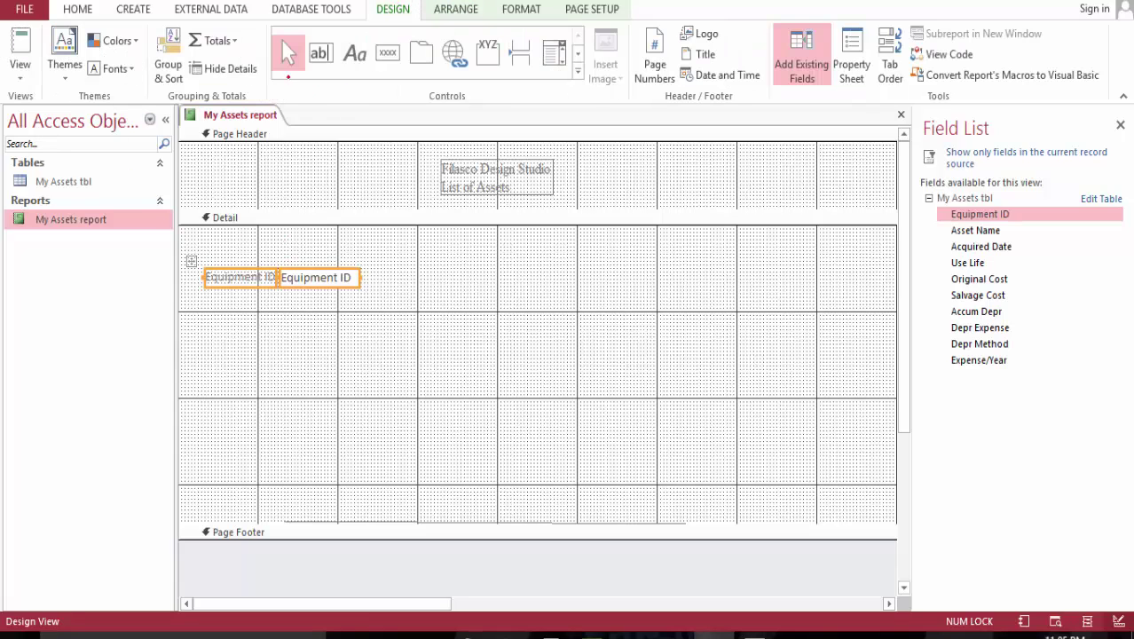
left_click(77, 9)
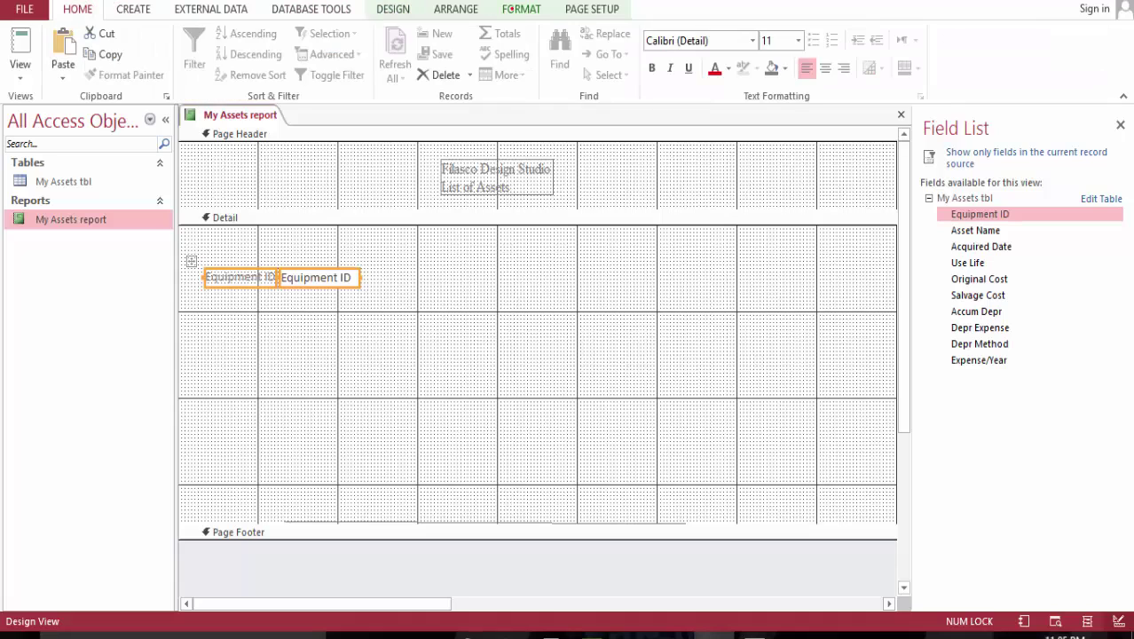
left_click(393, 8)
left_click(19, 49)
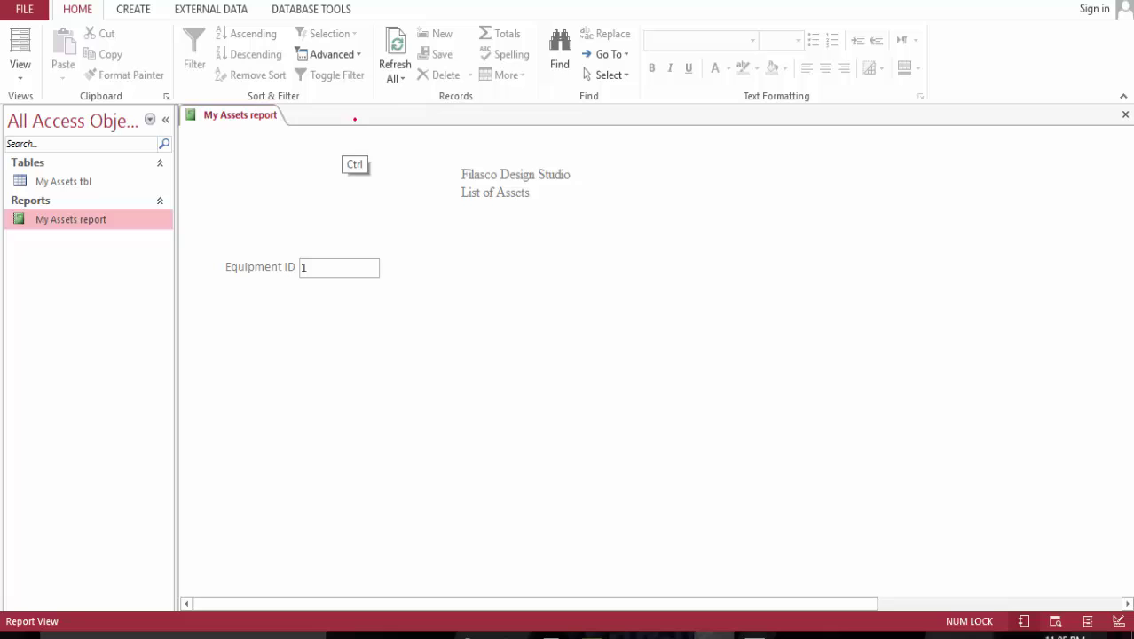
left_click(19, 44)
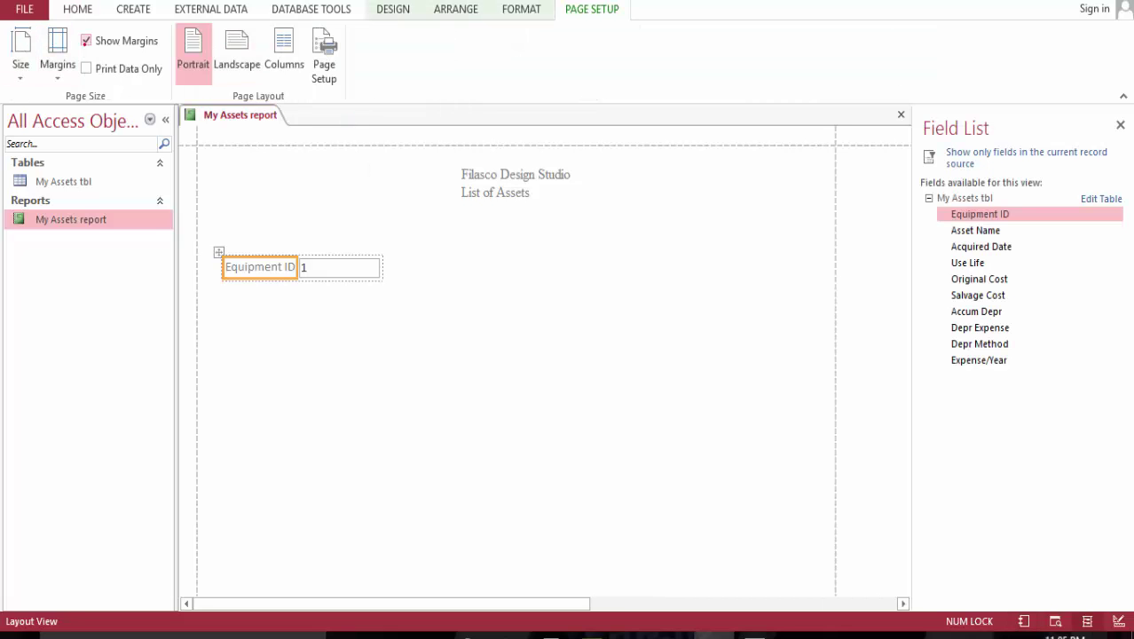
Insert three empty layout rows below the Equipment ID row.
left_click(455, 9)
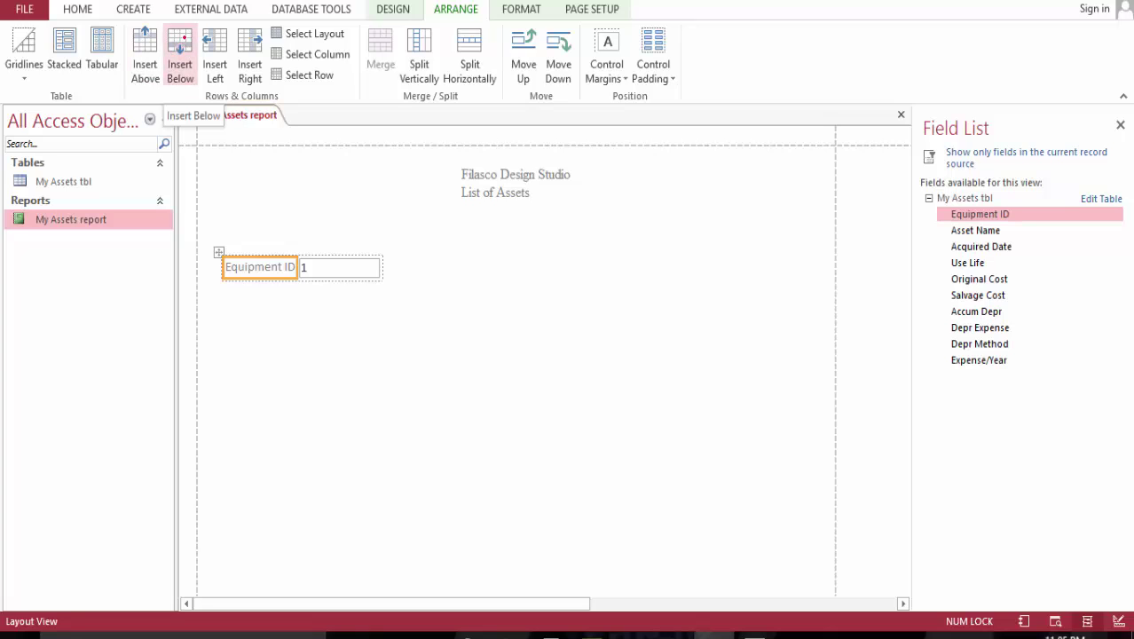
left_click(180, 51)
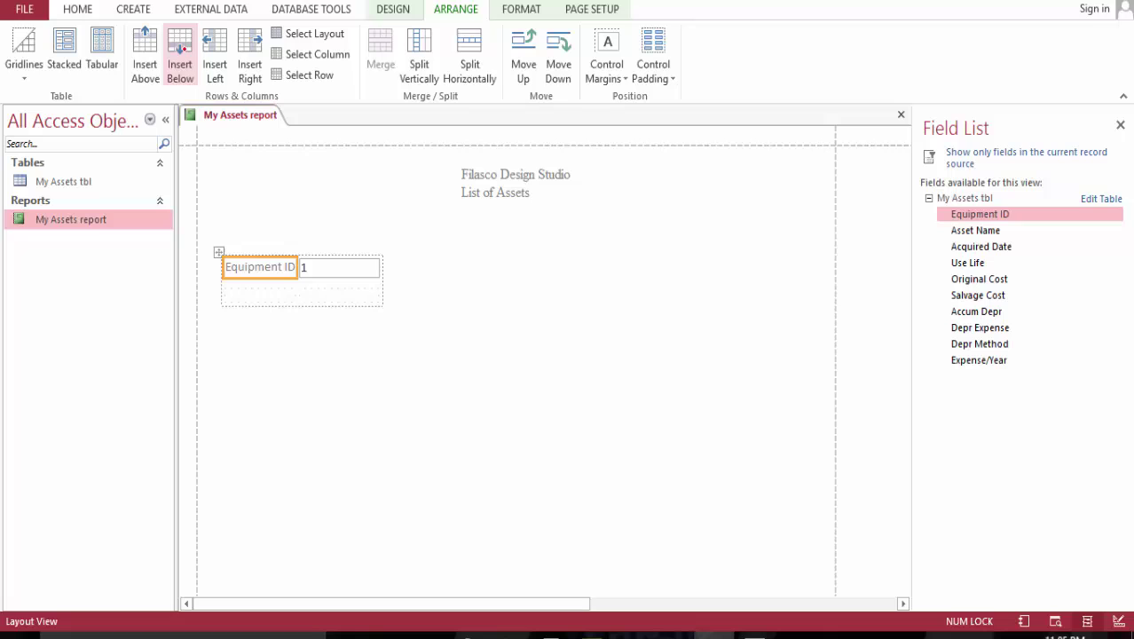
left_click(180, 51)
left_click(180, 51)
left_click(252, 49)
left_click(254, 49)
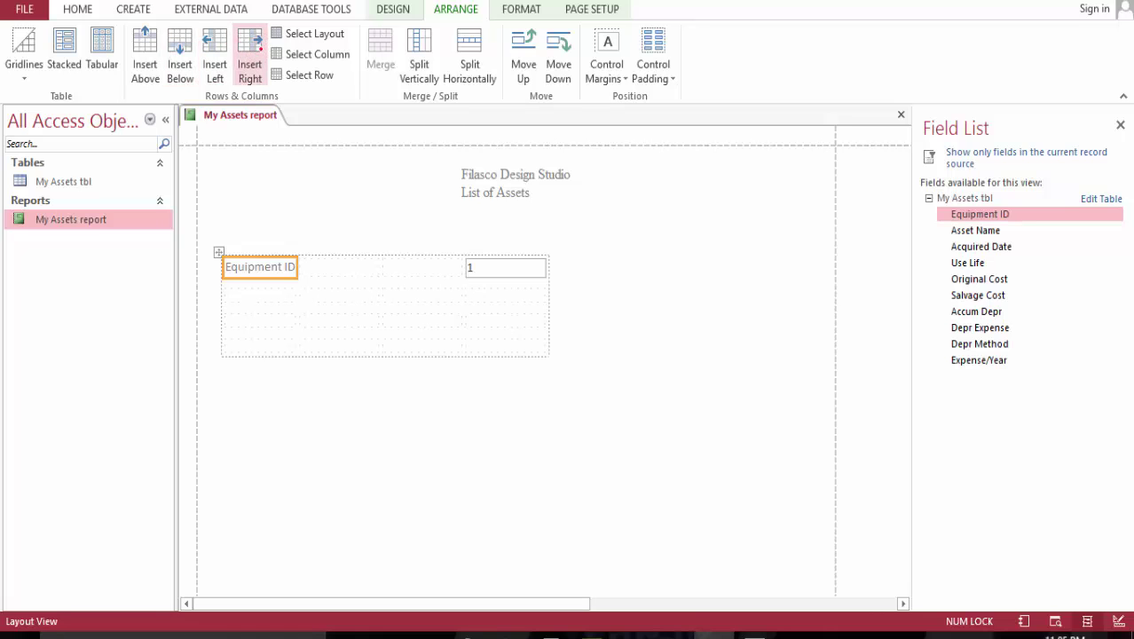
key("ctrl+z")
key("ctrl+z")
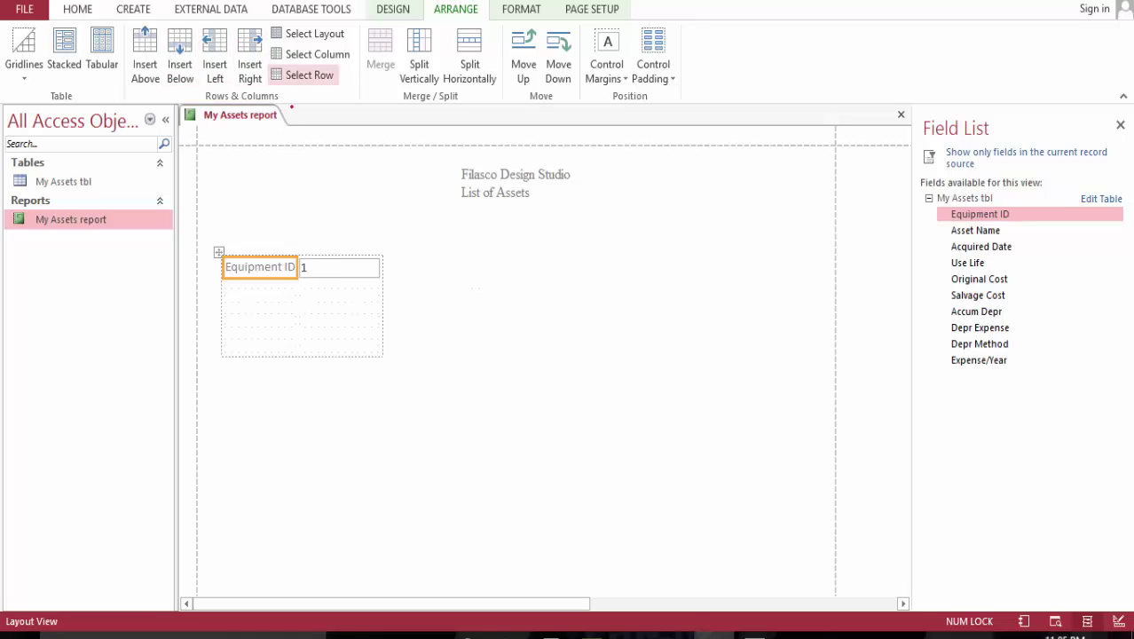
Add five empty columns to the right of the Equipment ID value, plus one row below and one row above it.
left_click(340, 271)
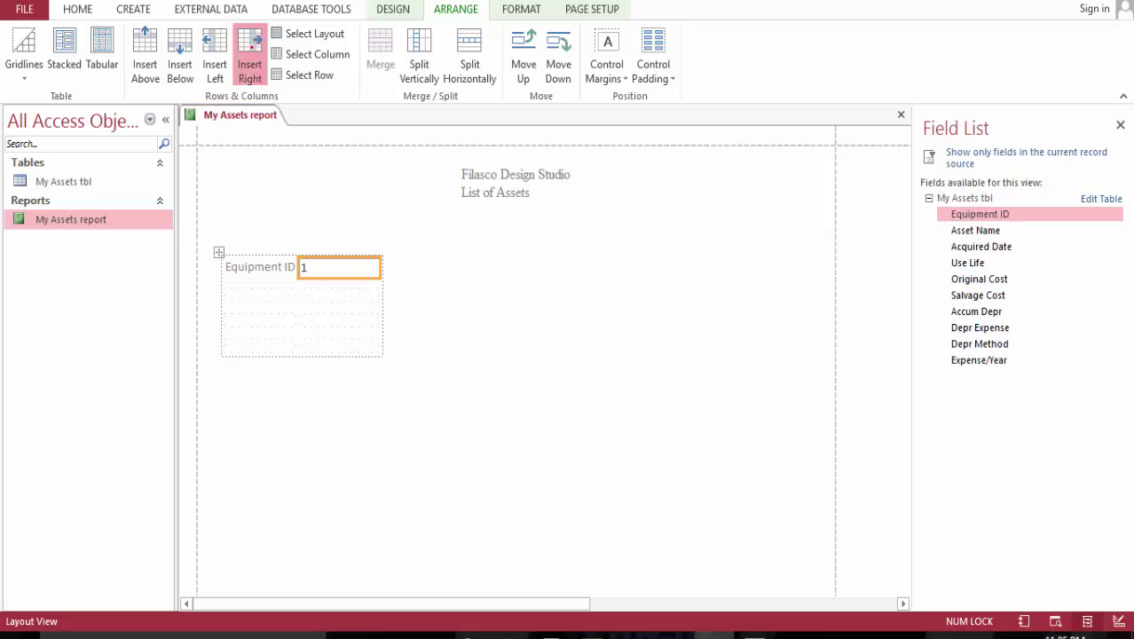
left_click(253, 55)
left_click(252, 55)
left_click(253, 55)
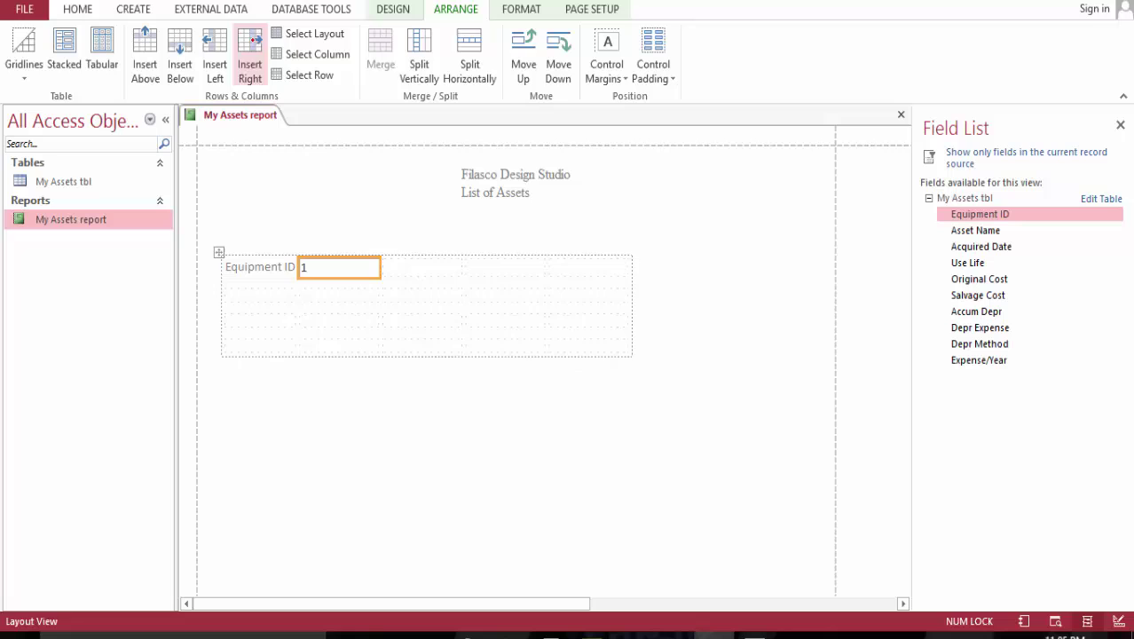
left_click(251, 55)
left_click(251, 55)
left_click(251, 55)
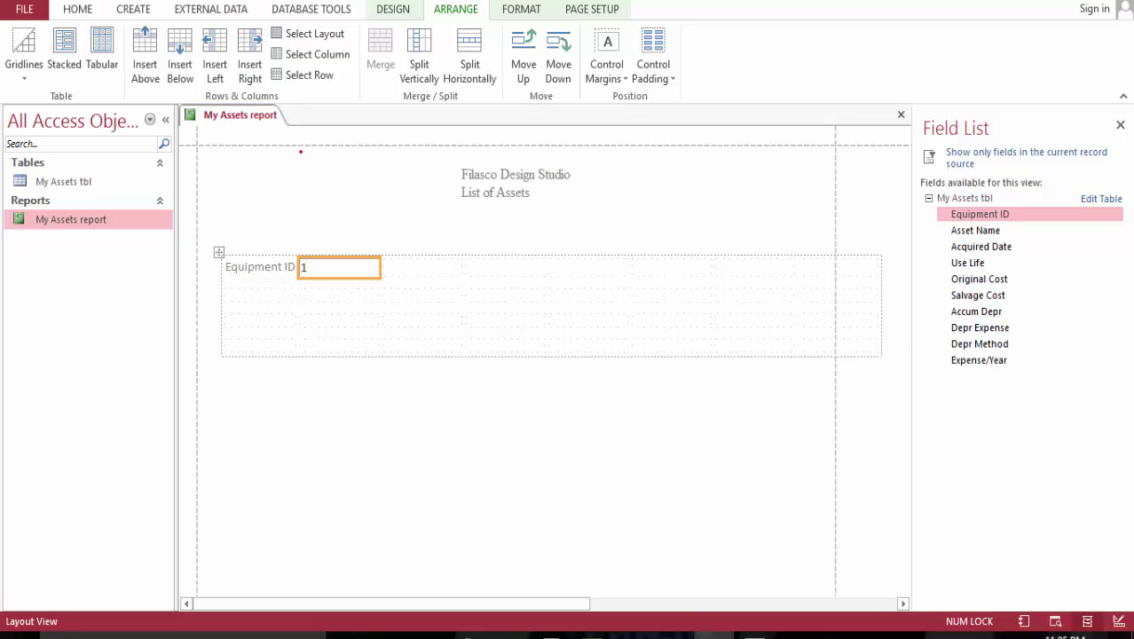
key("ctrl+z")
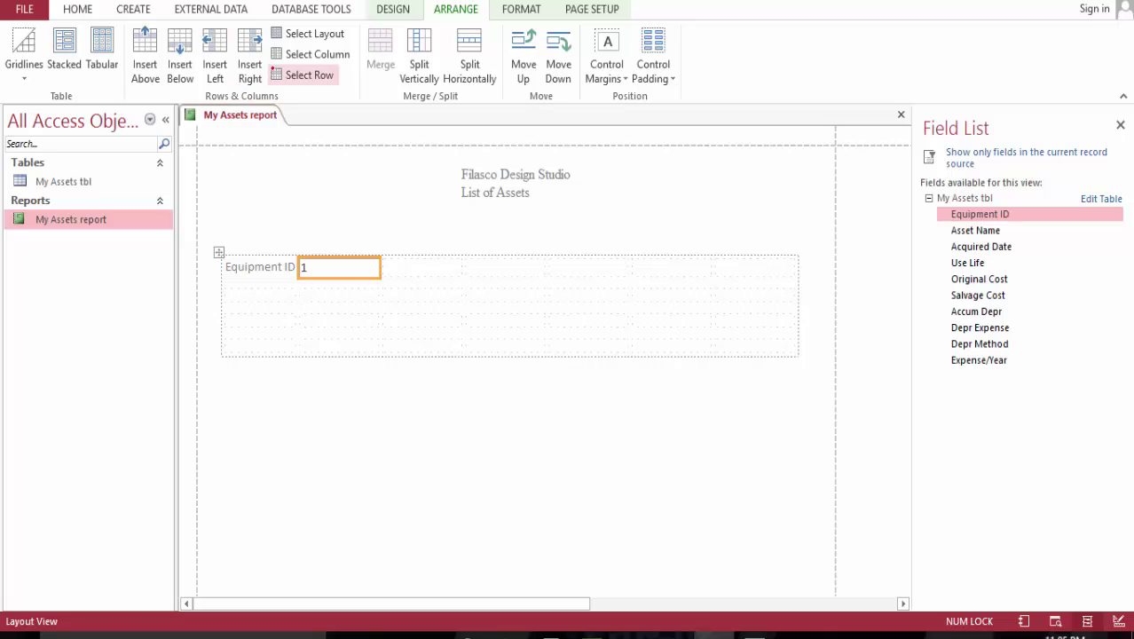
left_click(180, 64)
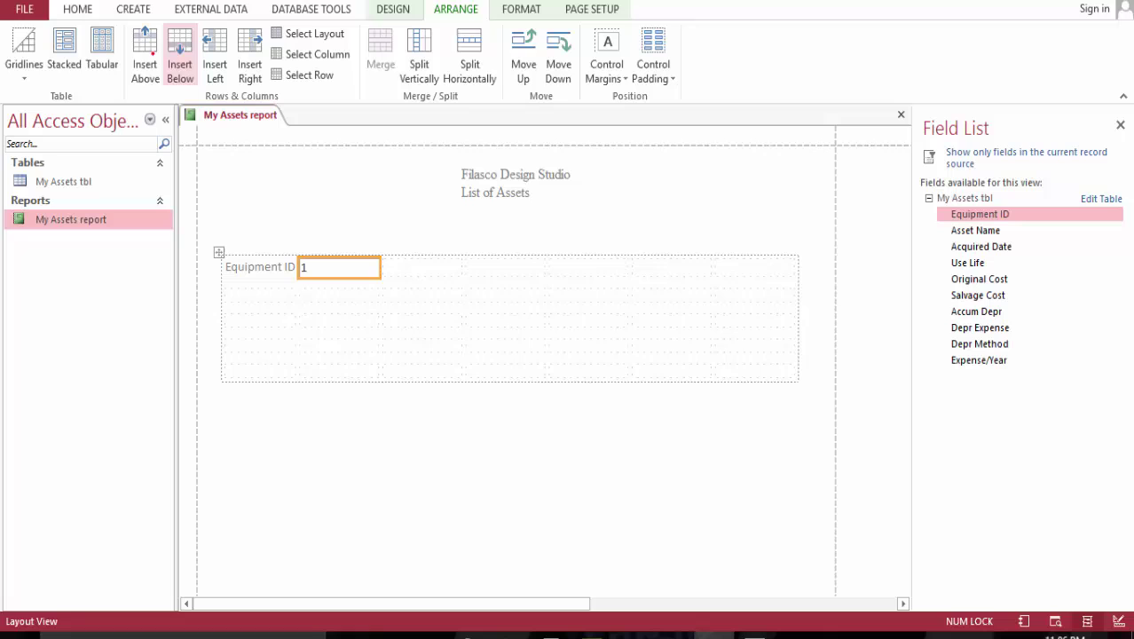
left_click(146, 55)
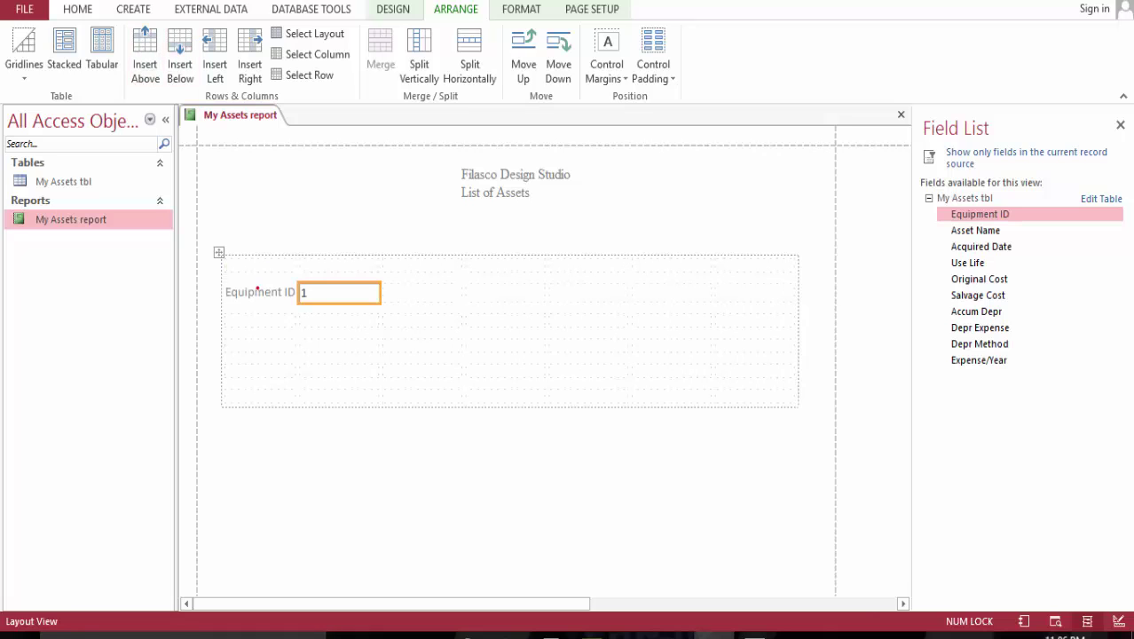
Move the Equipment ID label up into the empty first row and place its value directly beneath it.
mouse_move(253, 291)
left_mouse_down()
mouse_move(259, 266)
mouse_move(265, 282)
left_mouse_up()
left_click(263, 281)
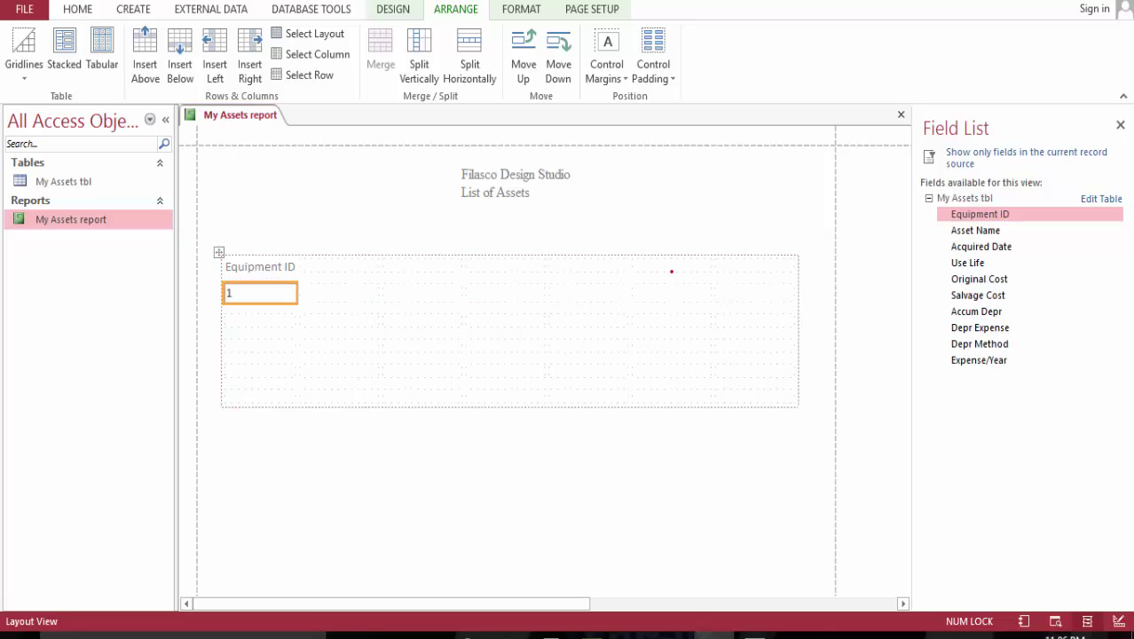
left_click(466, 209)
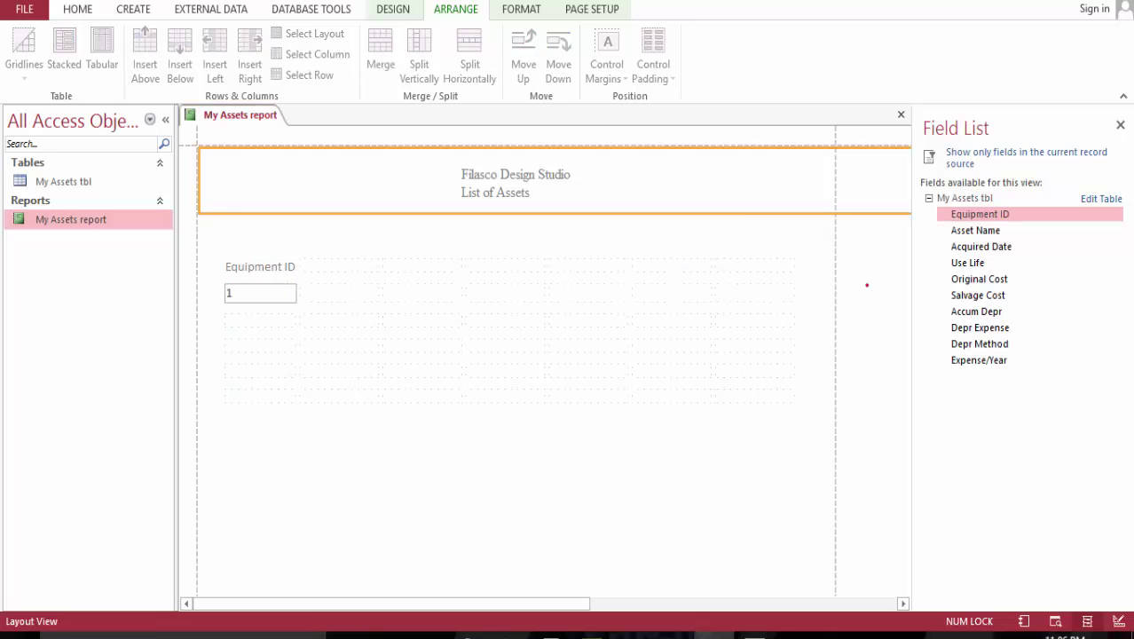
mouse_move(960, 232)
left_mouse_down()
mouse_move(966, 239)
mouse_move(826, 228)
mouse_move(339, 271)
left_mouse_up()
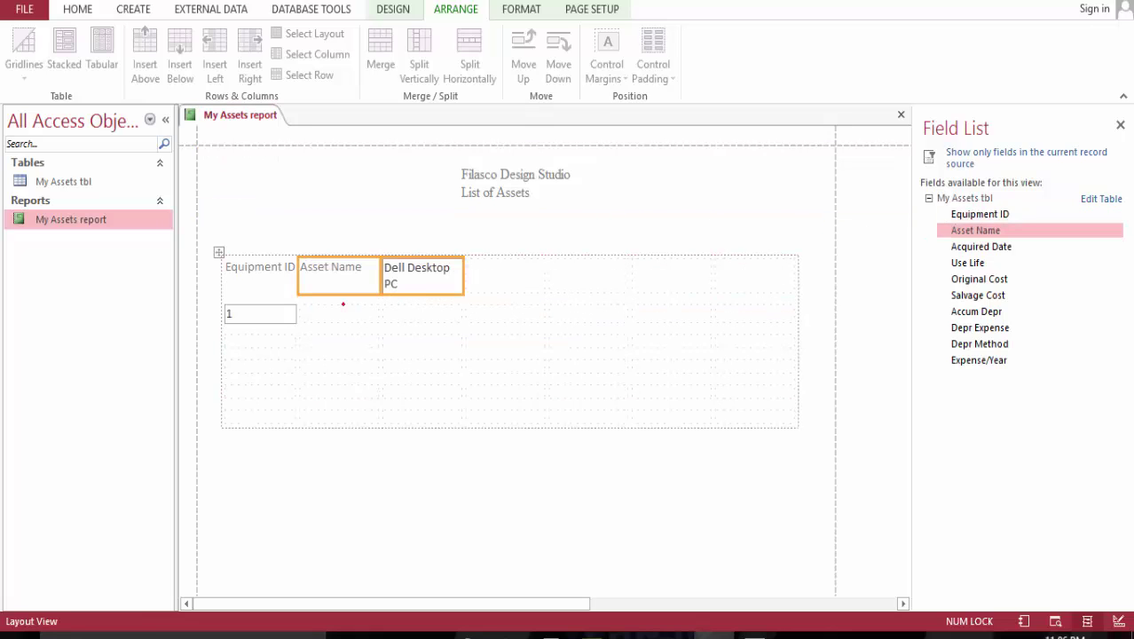
left_click_drag(426, 278, 357, 302)
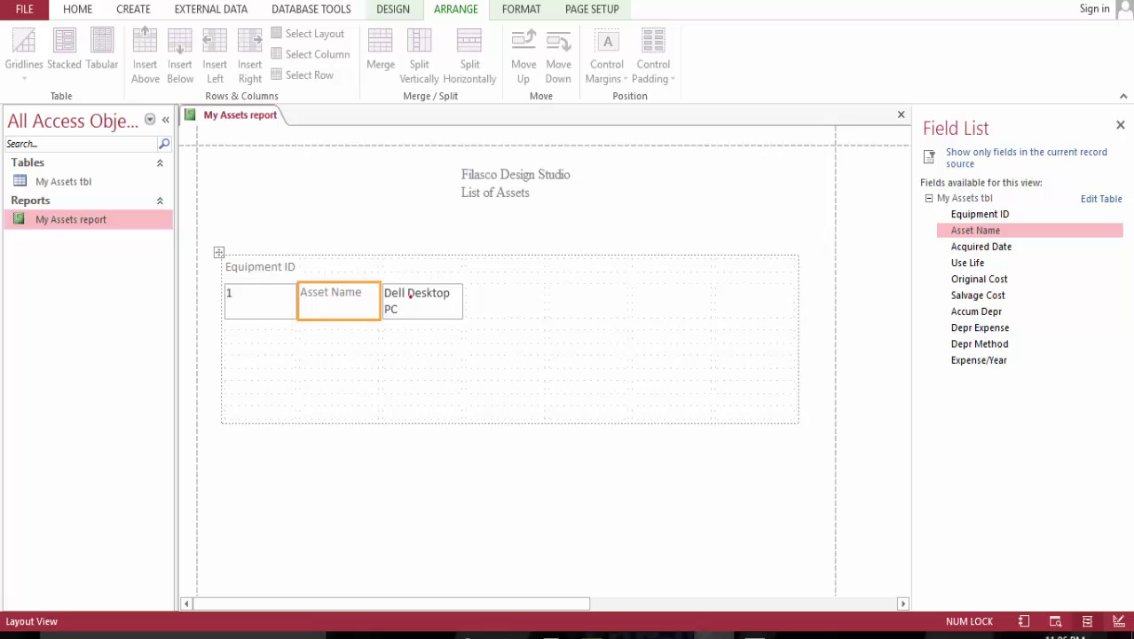
key("ctrl+z")
key("ctrl+z")
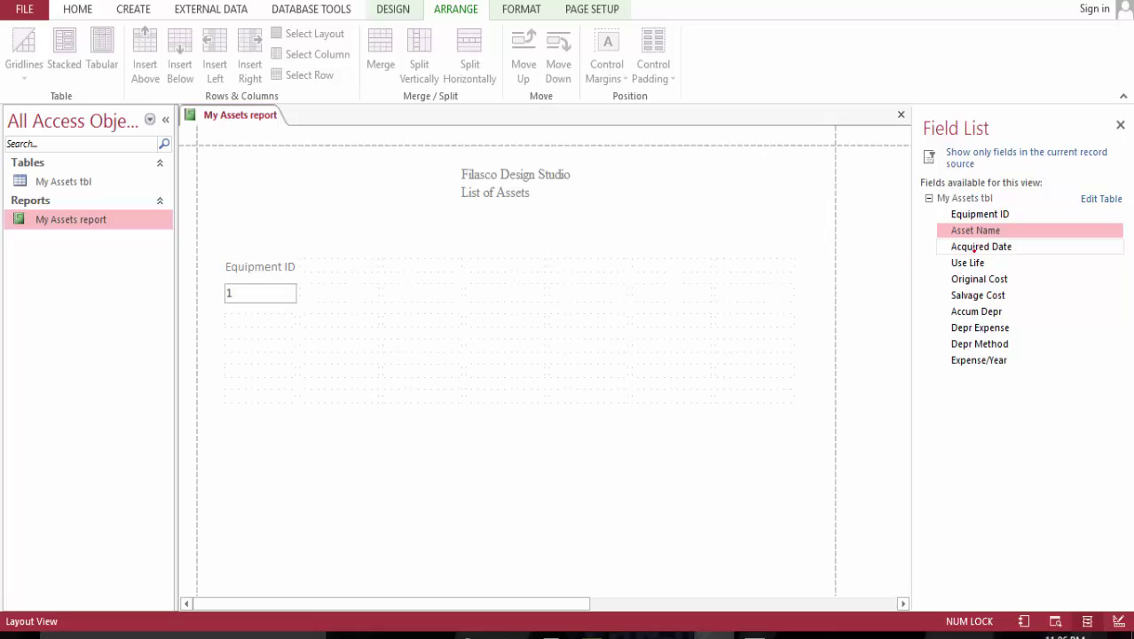
left_click_drag(965, 248, 342, 266)
left_click(357, 333)
left_click_drag(406, 294, 341, 293)
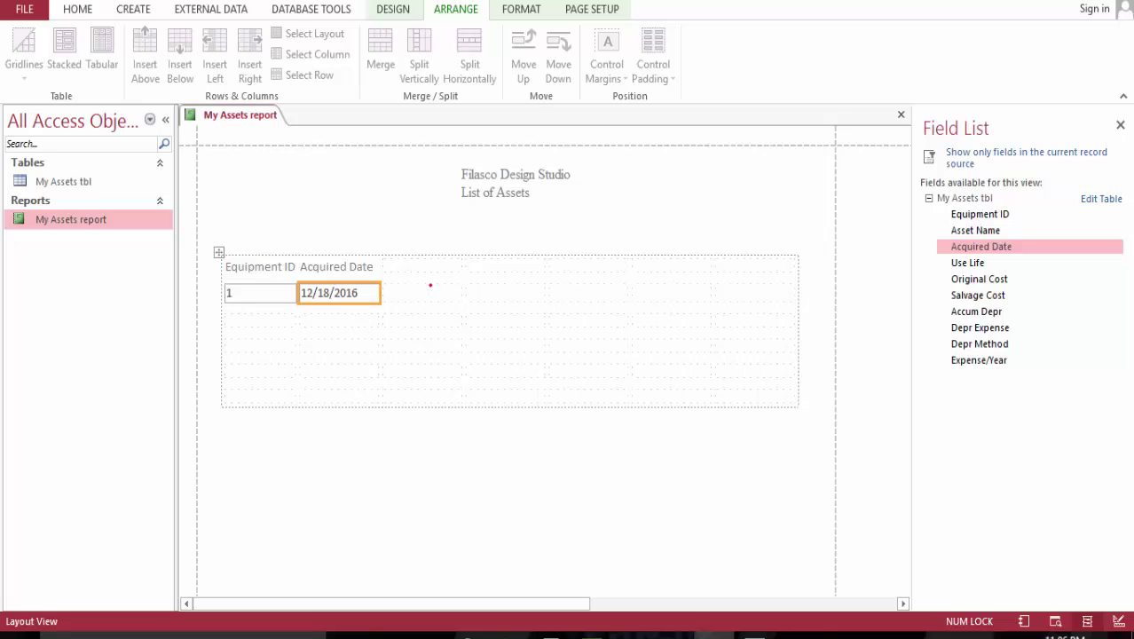
key("ctrl+x")
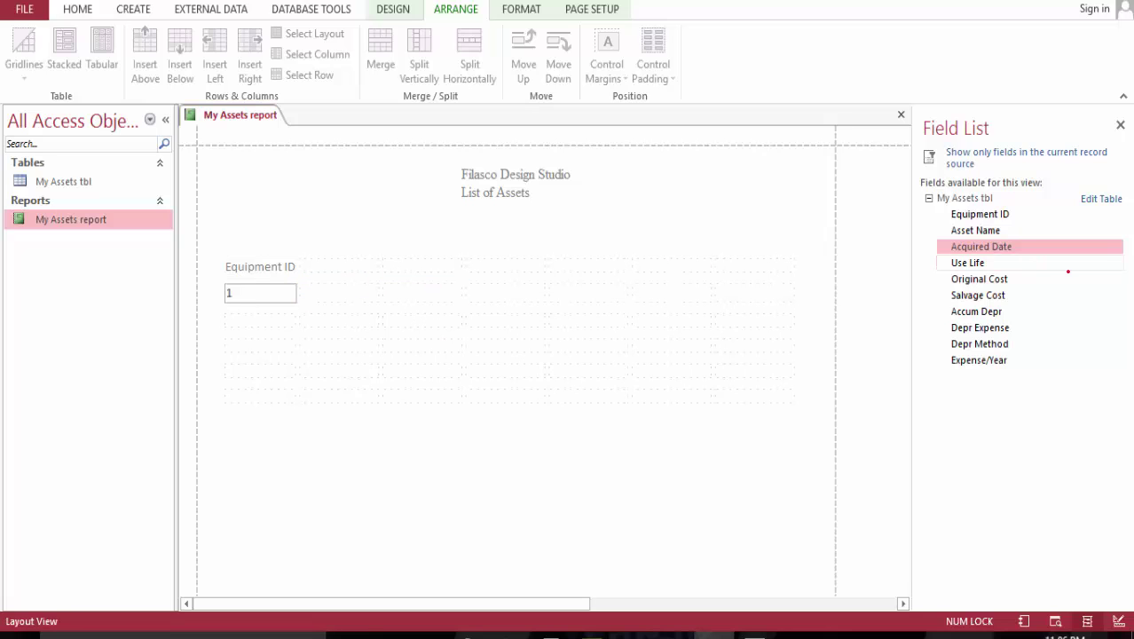
Add the Asset Name field with its label beside the Equipment ID label and its value directly beneath.
left_click_drag(972, 229, 352, 270)
left_click(369, 362)
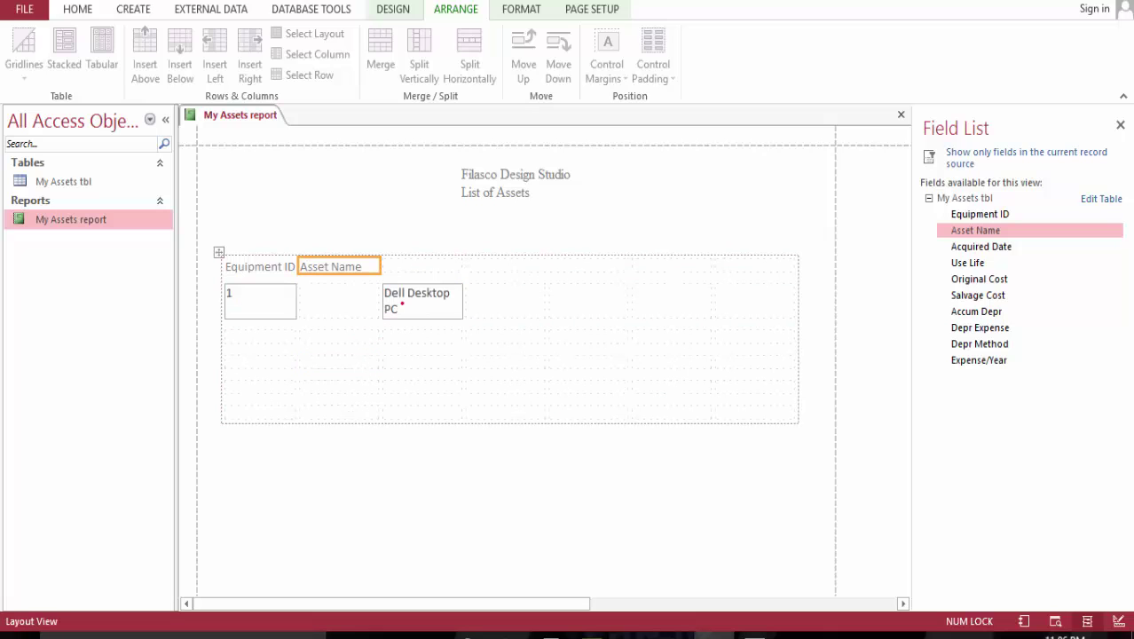
left_click_drag(401, 304, 327, 319)
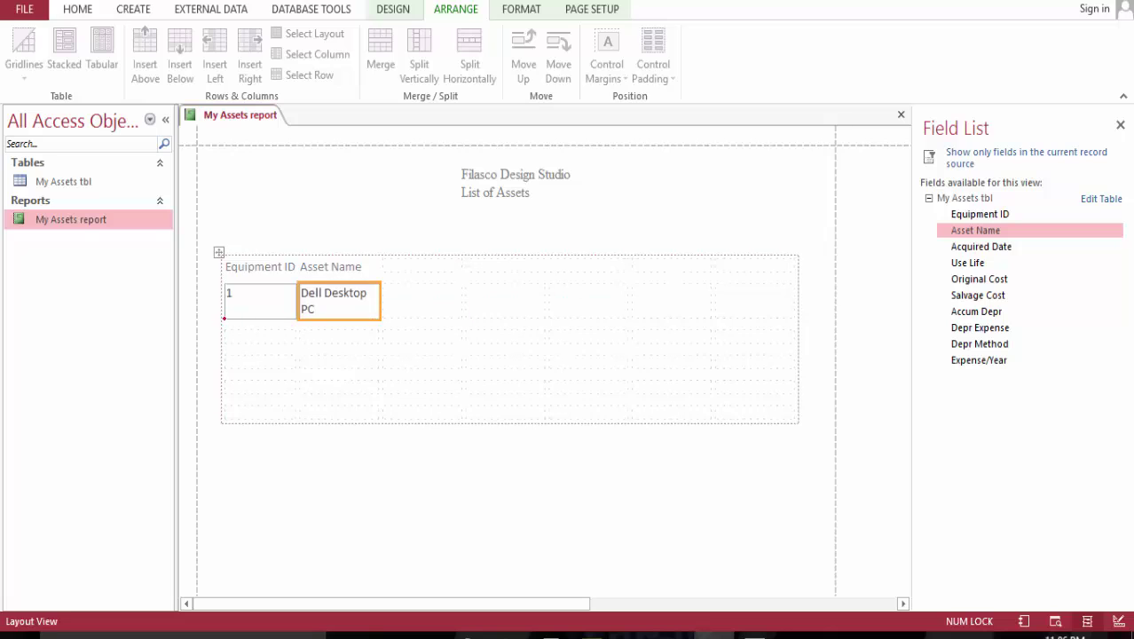
Try to change the height of the row holding the Equipment ID and Asset Name values.
left_click(240, 316)
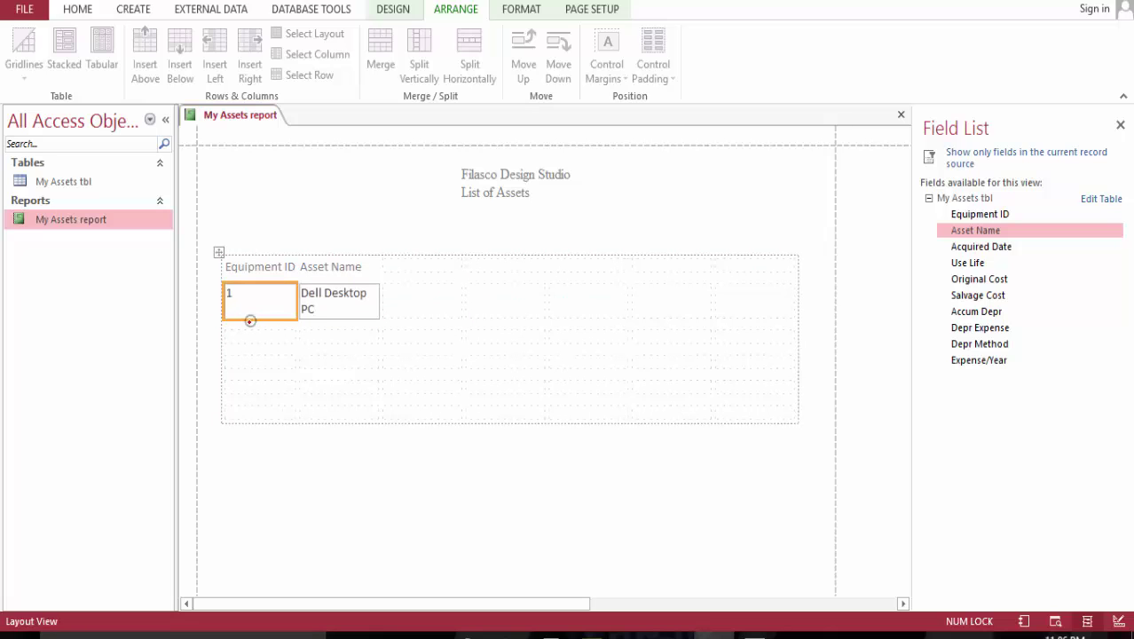
left_click(259, 321)
left_click(243, 308)
left_click(383, 312)
left_click(512, 317)
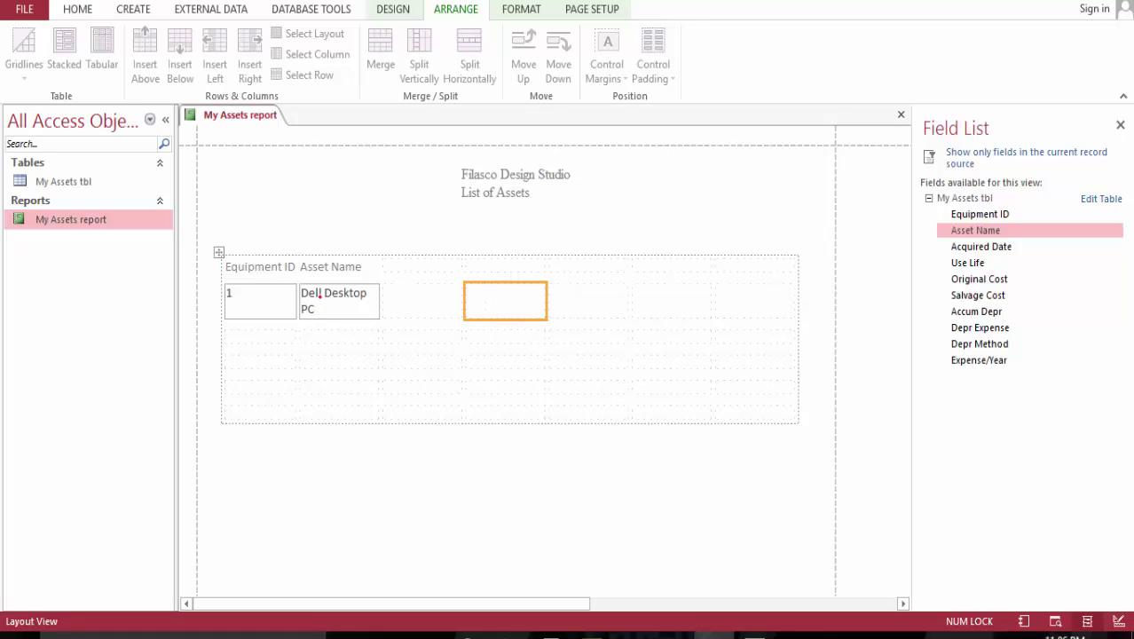
left_click(229, 309)
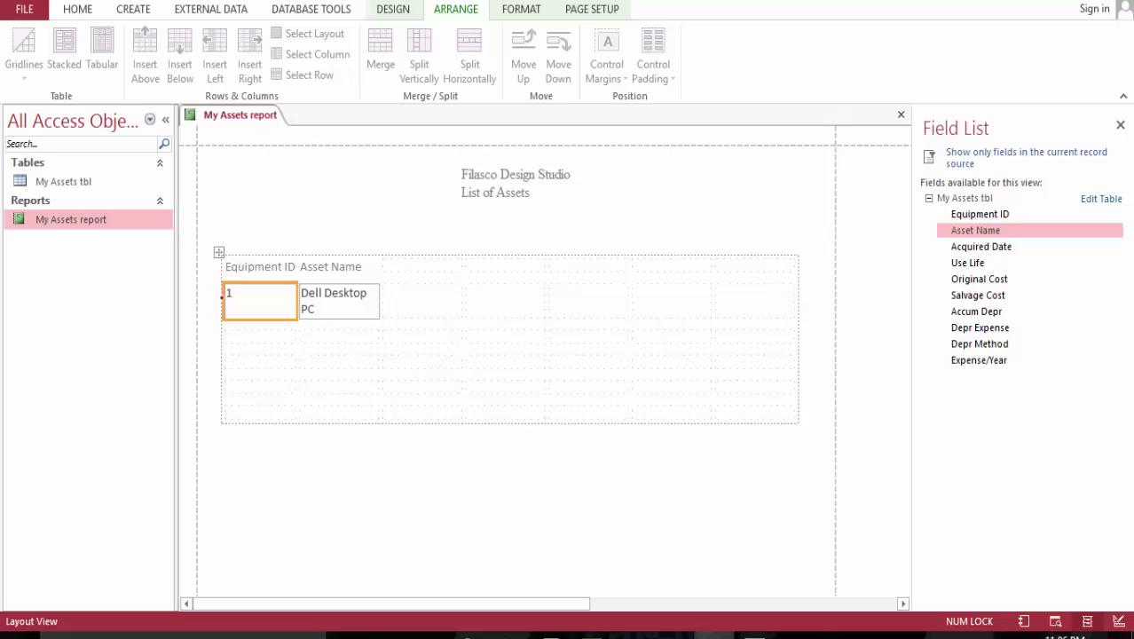
left_click(219, 298)
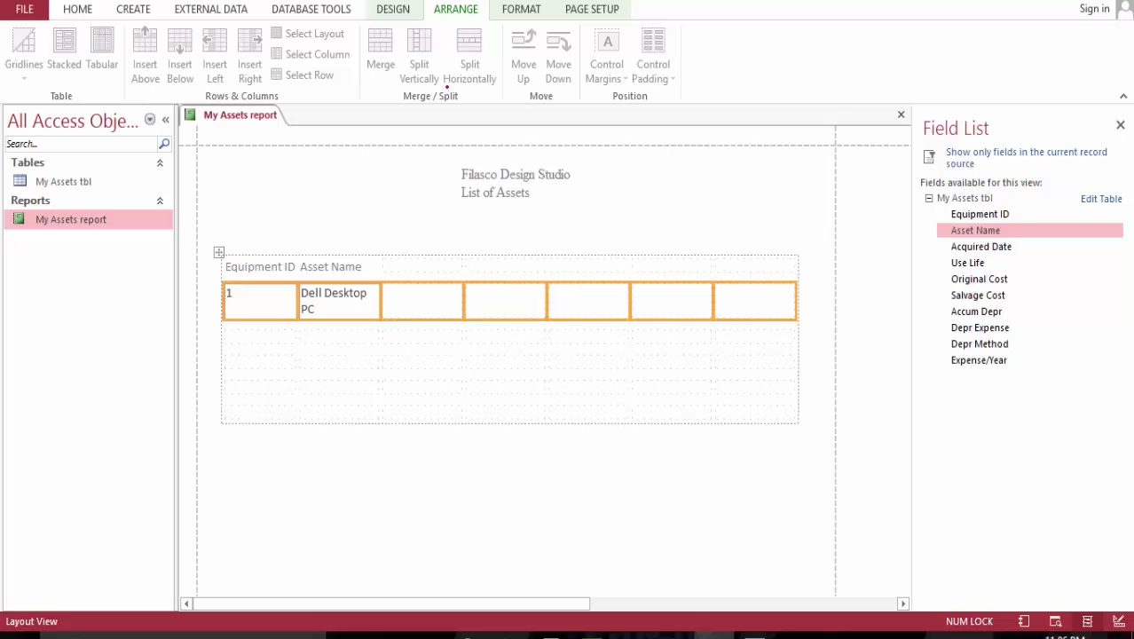
left_click(479, 315)
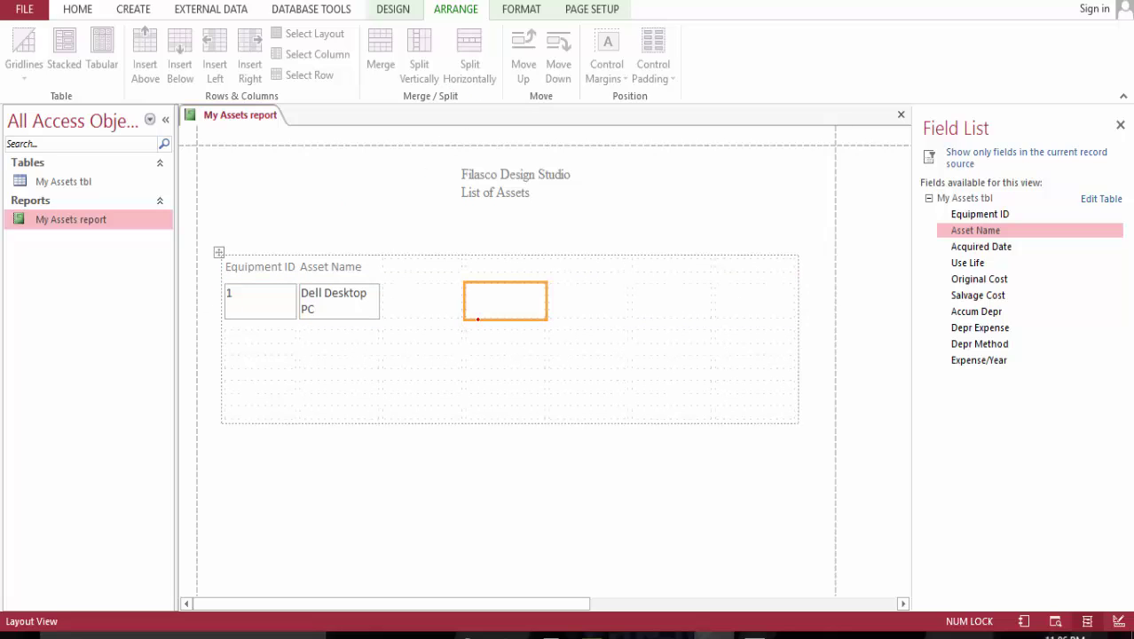
mouse_move(478, 318)
left_mouse_down()
mouse_move(478, 304)
mouse_move(496, 314)
left_mouse_up()
Undo the Asset Name placement and the rearrangement of the Equipment ID label and value.
key("ctrl+z")
key("ctrl+z")
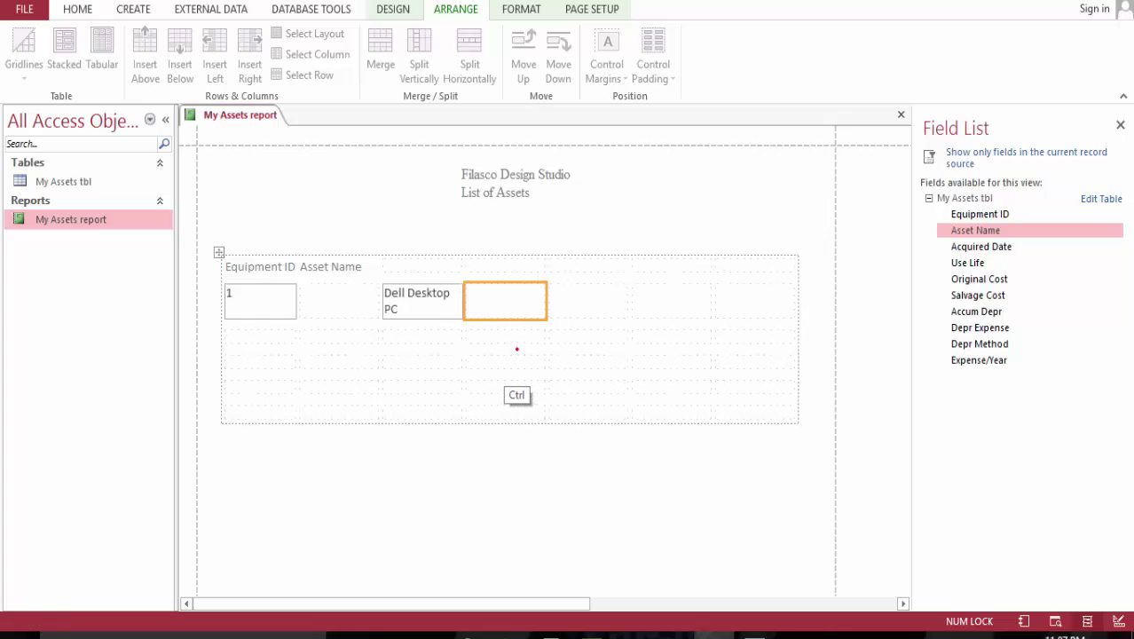
key("ctrl+z")
key("ctrl+z")
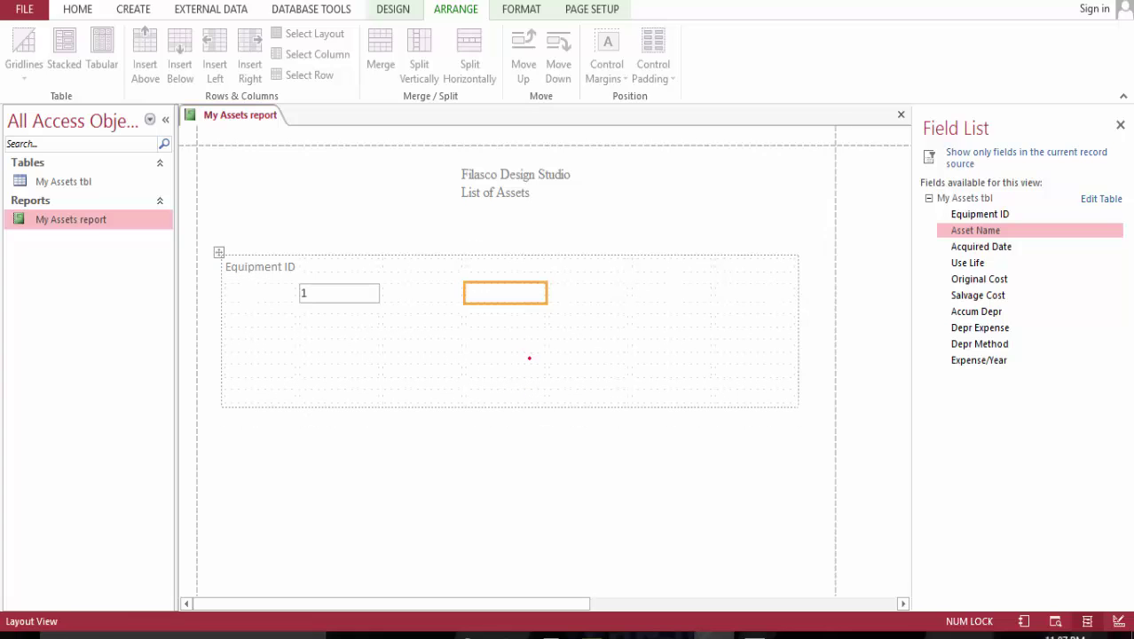
key("ctrl+z")
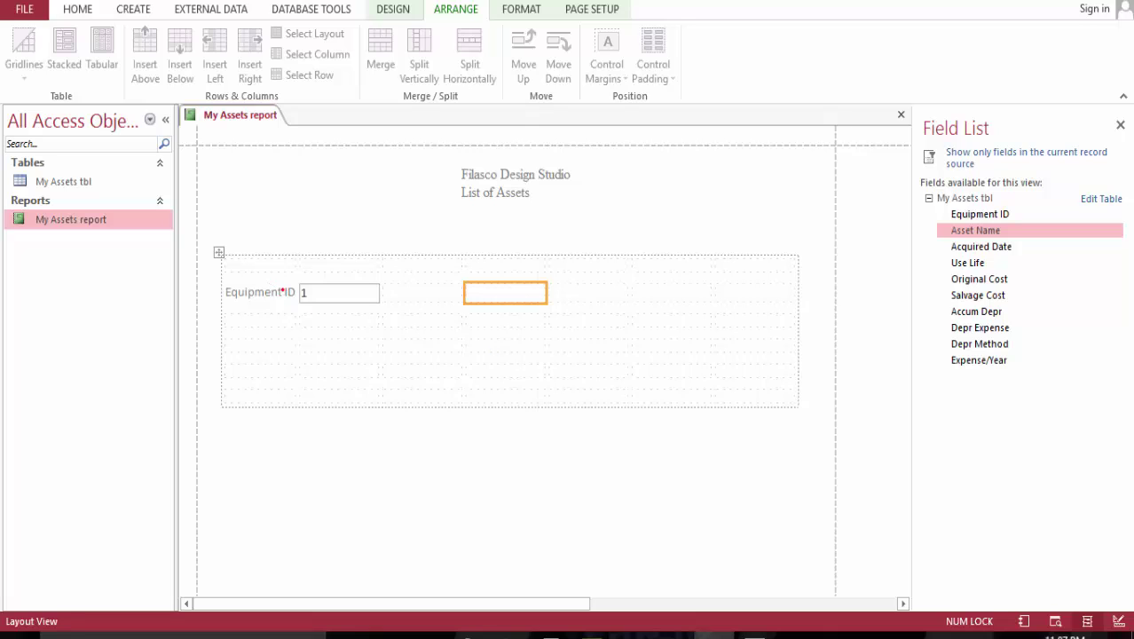
Stack the Equipment ID label in the empty first row with its value directly beneath it.
mouse_move(282, 292)
left_mouse_down()
mouse_move(266, 264)
mouse_move(264, 289)
left_mouse_up()
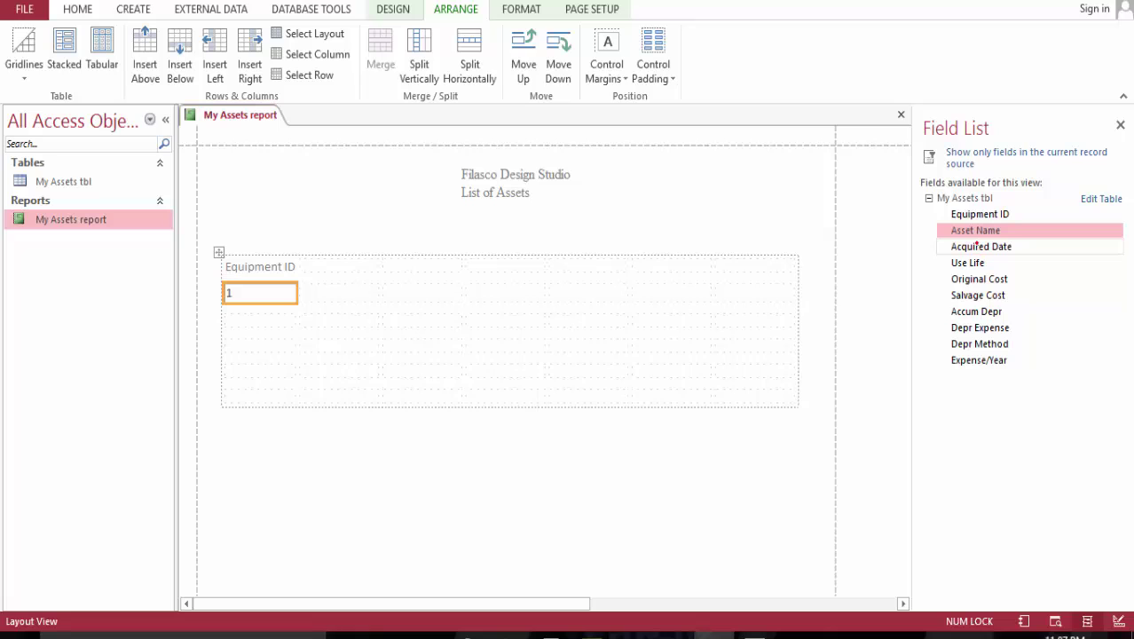
Add the Asset Name field with its label beside the Equipment ID label, its value directly beneath and its column widened.
left_click_drag(977, 231, 589, 325)
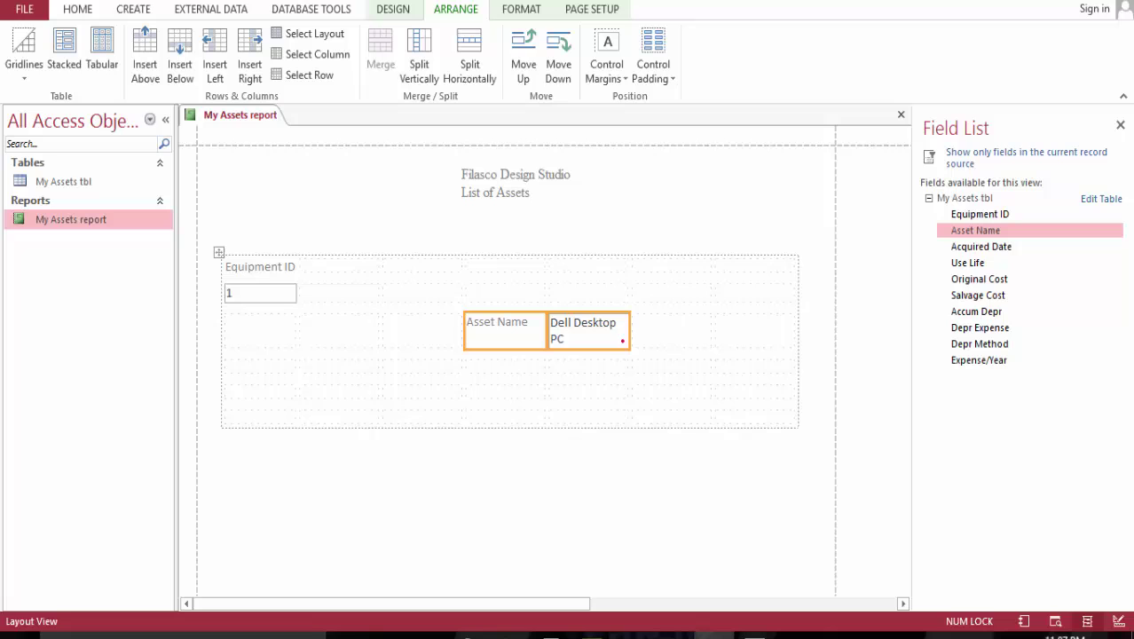
left_click_drag(630, 325, 666, 323)
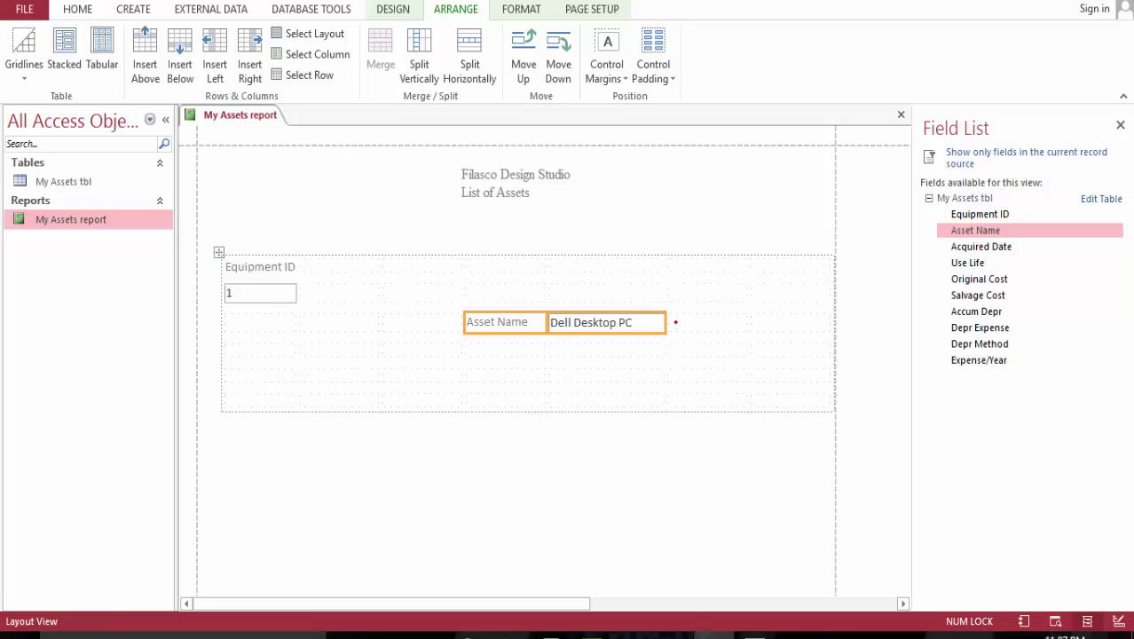
left_click_drag(491, 342, 424, 293)
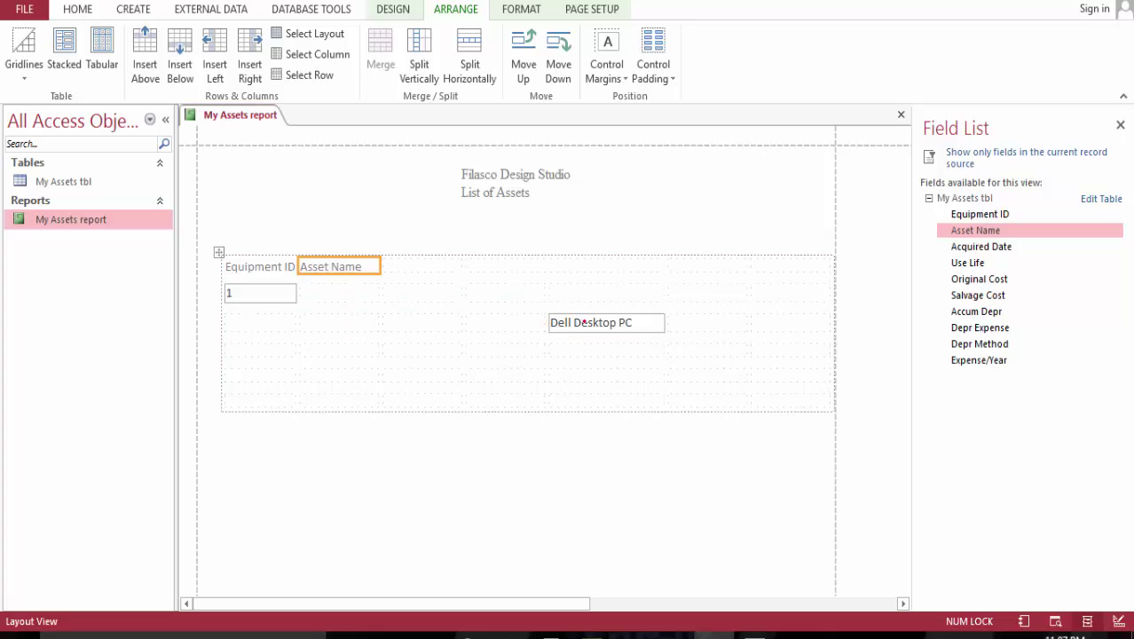
left_click_drag(585, 321, 456, 295)
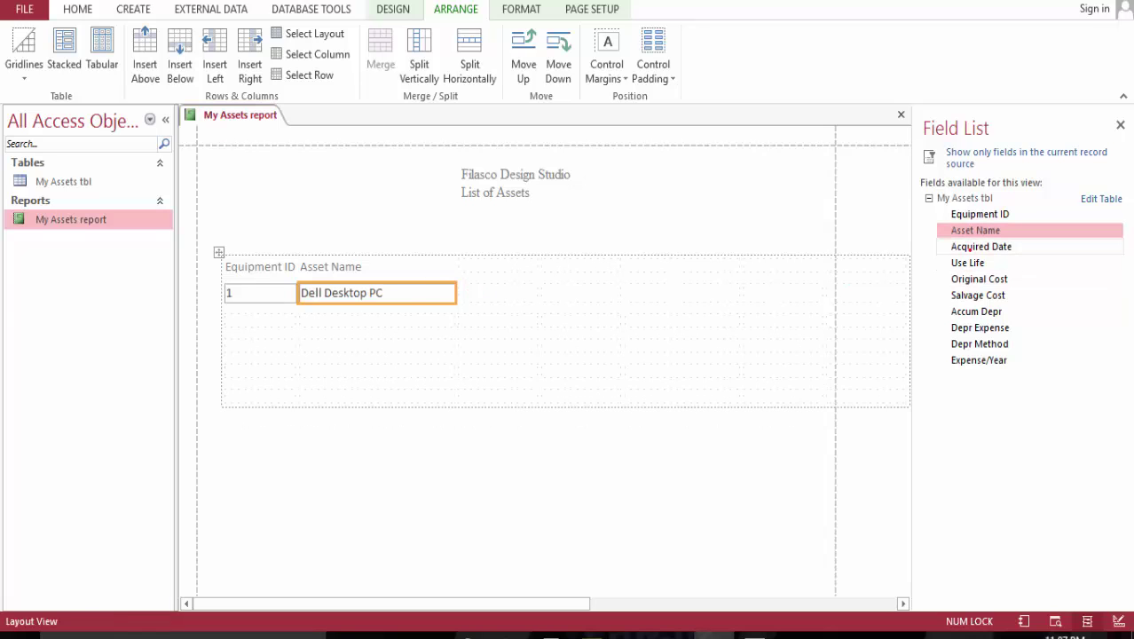
Add the Acquired Date field as the column after Asset Name, with its label directly above its value.
left_click_drag(969, 249, 658, 264)
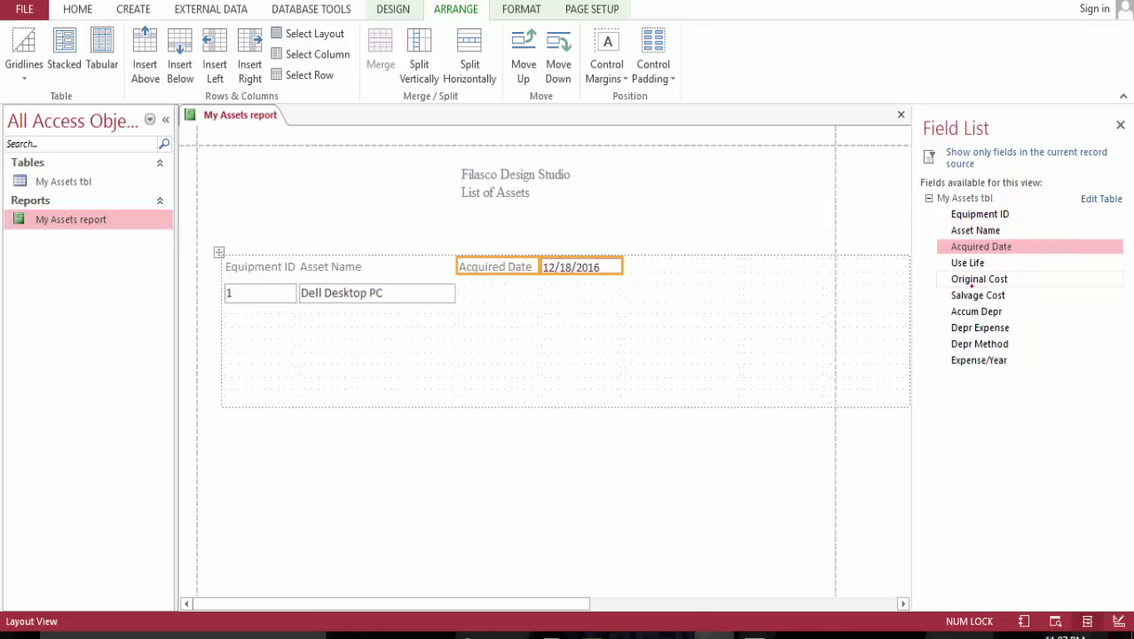
left_click(541, 314)
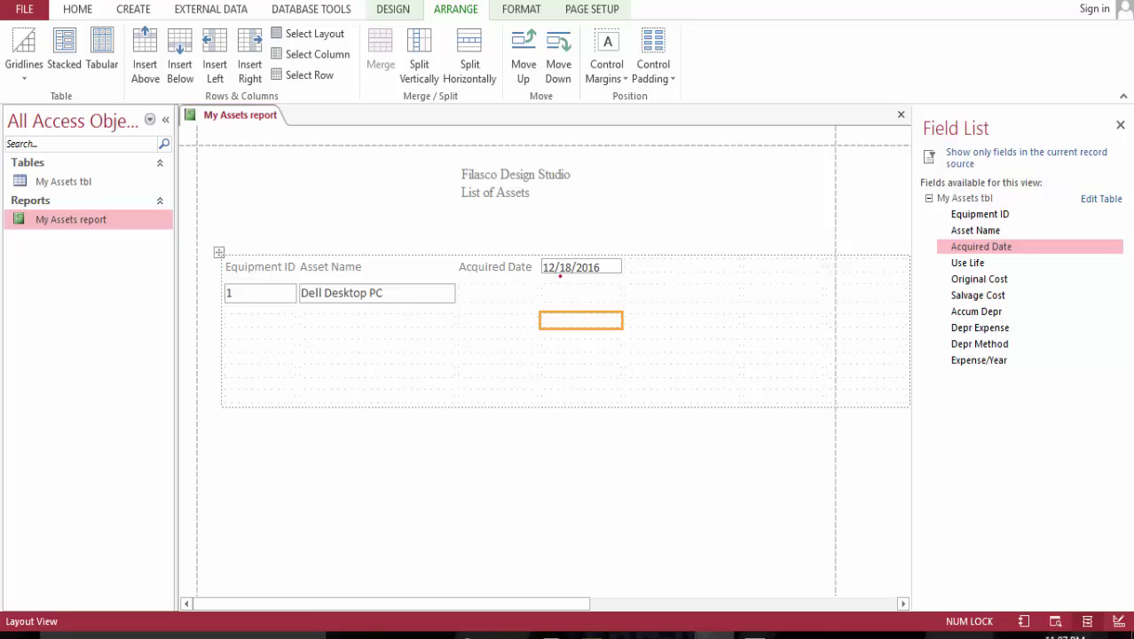
left_click_drag(575, 266, 497, 293)
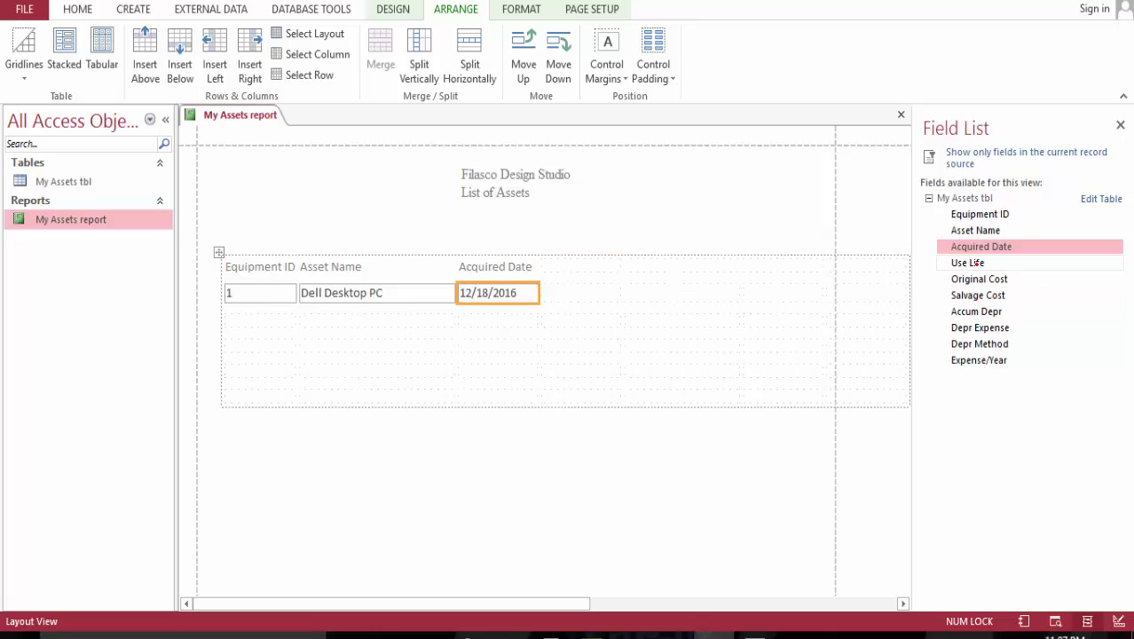
Add the Use Life field in the column after Acquired Date, with its label in the first row and its value beneath.
left_click_drag(966, 263, 623, 294)
left_click(662, 342)
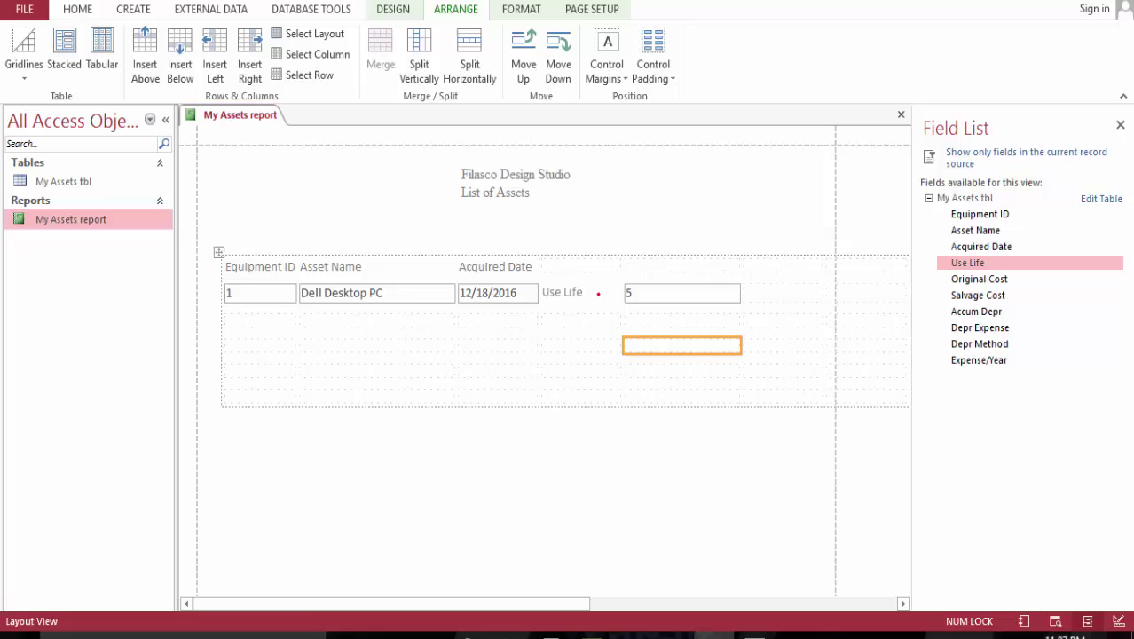
key("ctrl+z")
key("ctrl+z")
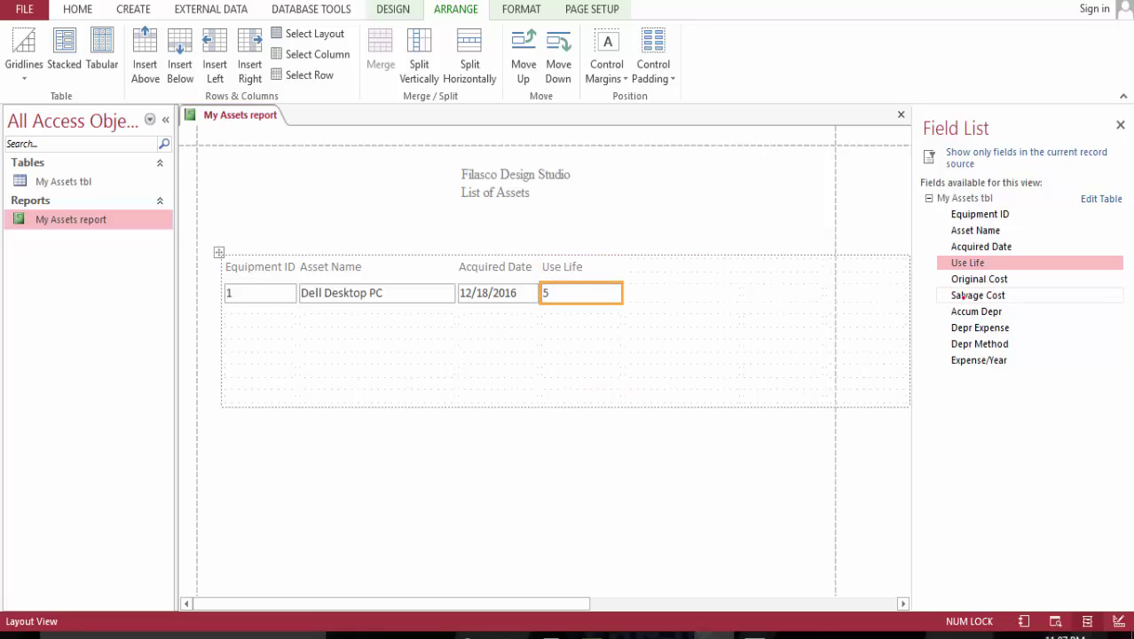
Add the Original Cost and Salvage Cost fields as the next two columns, each label directly above its value.
left_click_drag(967, 278, 701, 283)
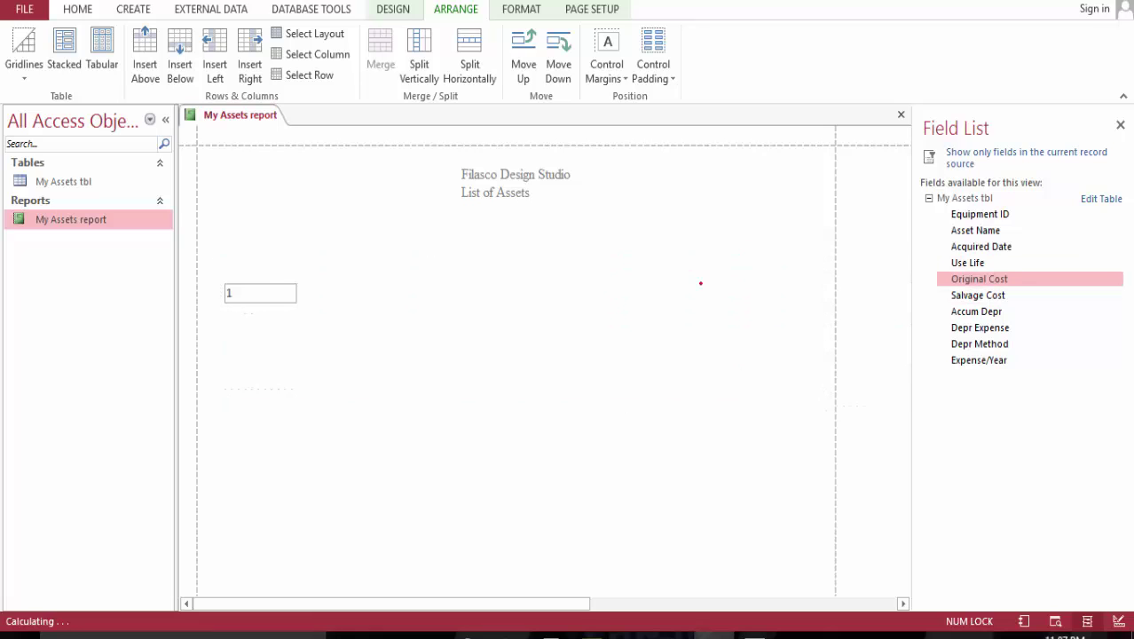
left_click_drag(765, 298, 683, 293)
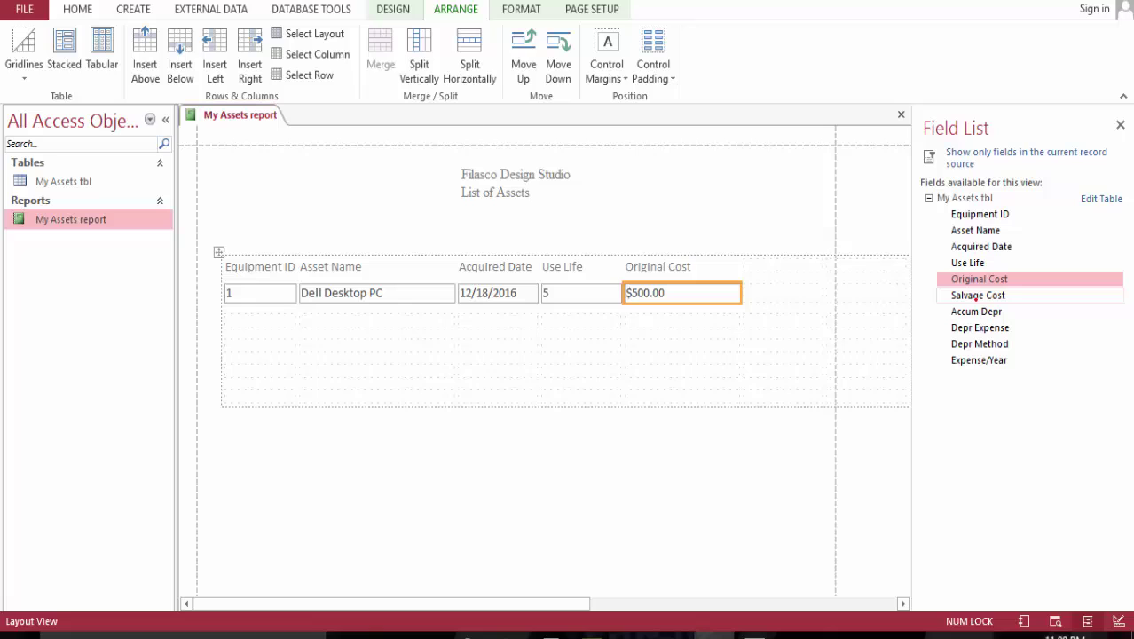
left_click_drag(970, 296, 856, 297)
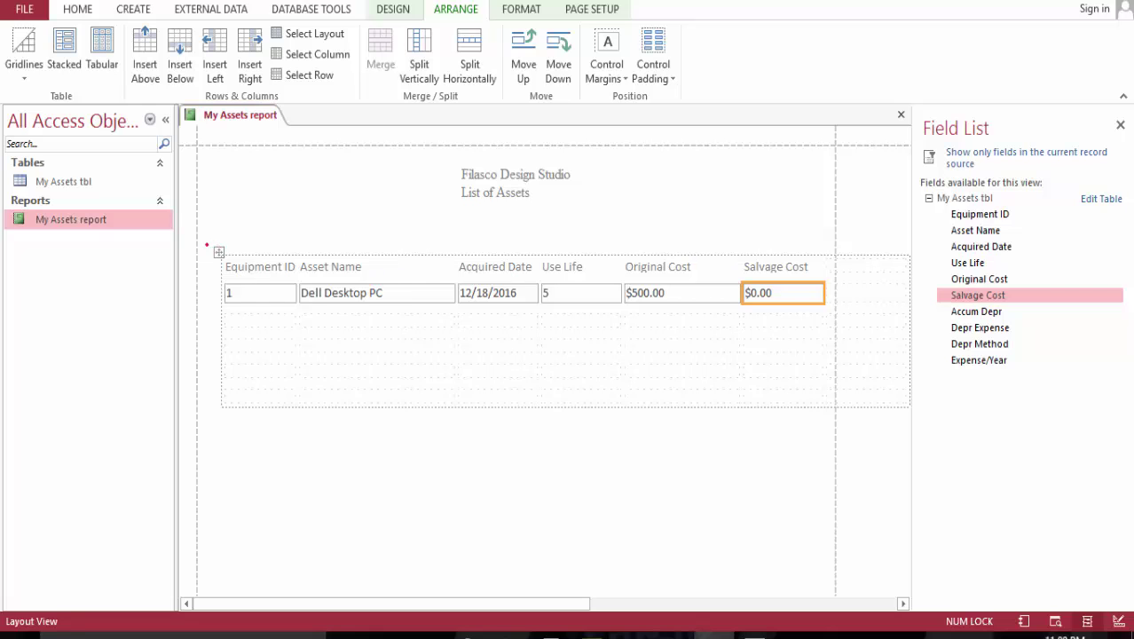
Move the whole table layout toward the page's left margin and set the report's page orientation to Landscape.
left_click(218, 252)
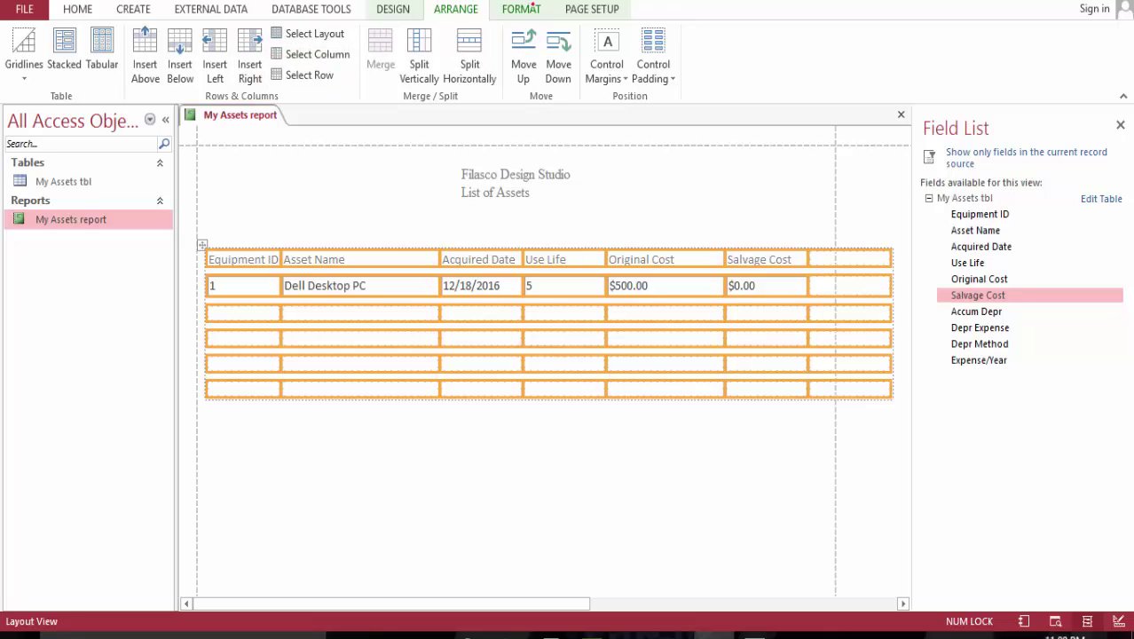
left_click(578, 10)
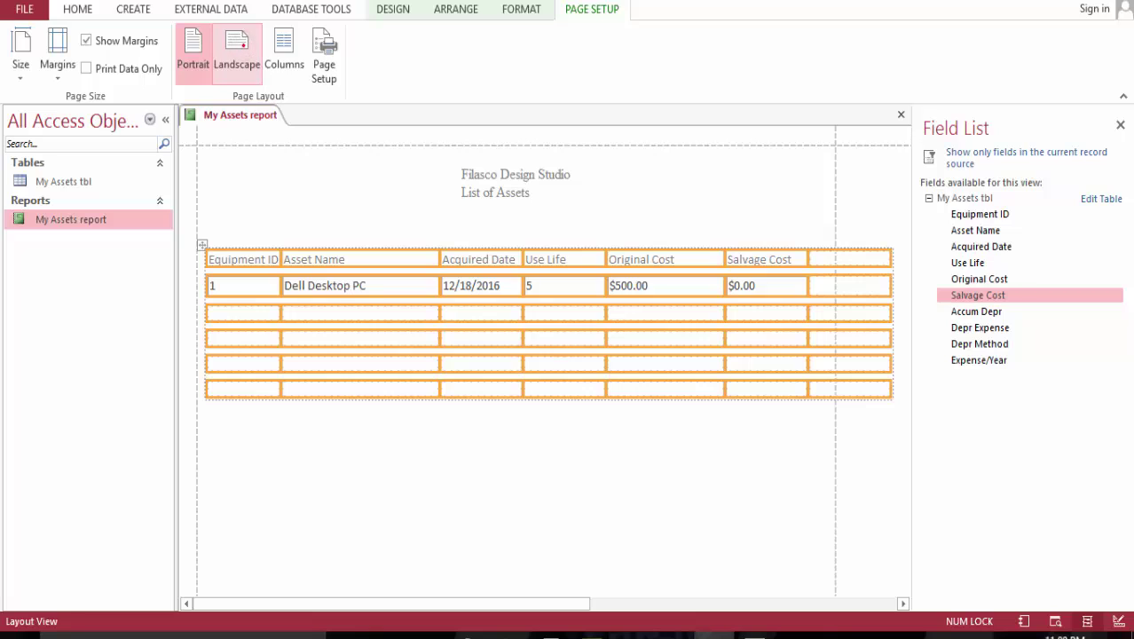
left_click(236, 53)
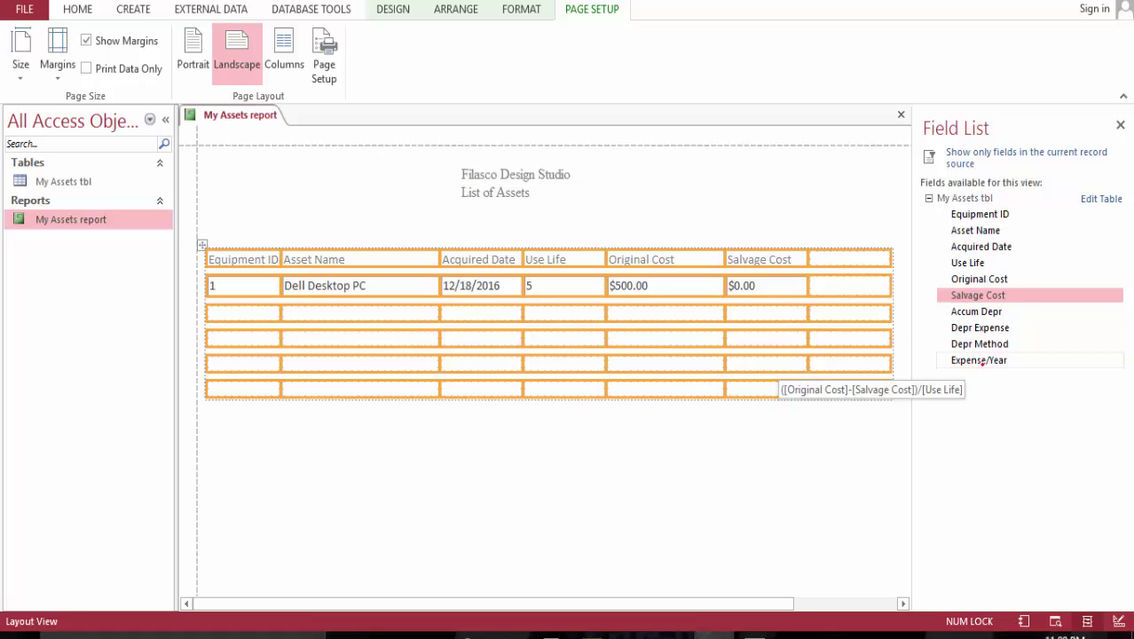
Add the Expense/Year field as the column after Salvage Cost, with its label above its value.
left_click_drag(980, 360, 809, 275)
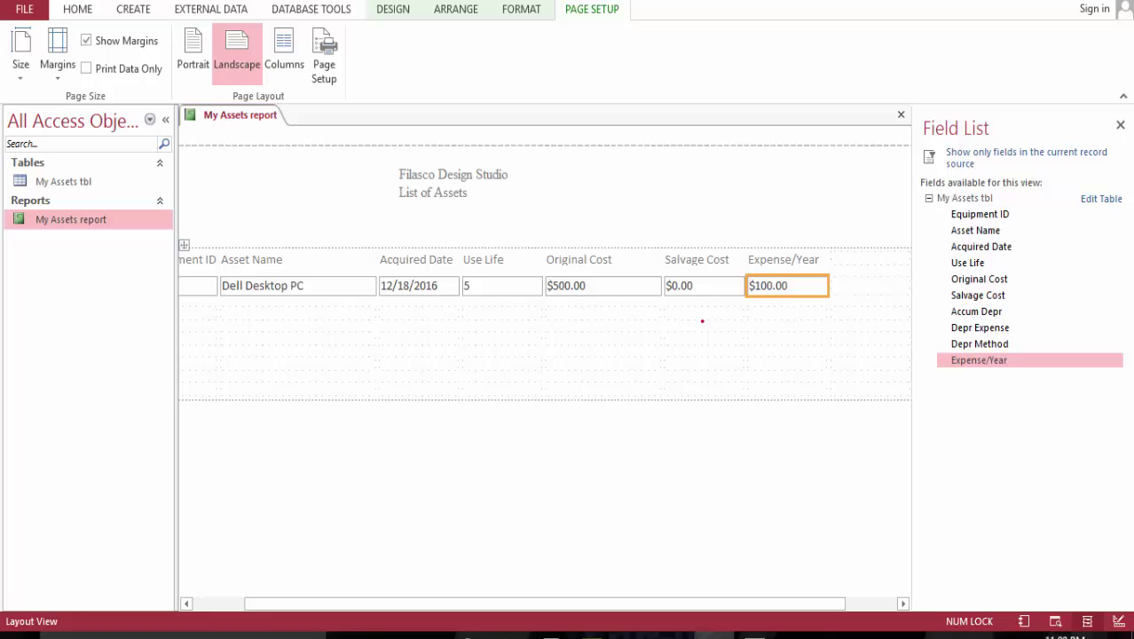
left_click(582, 313)
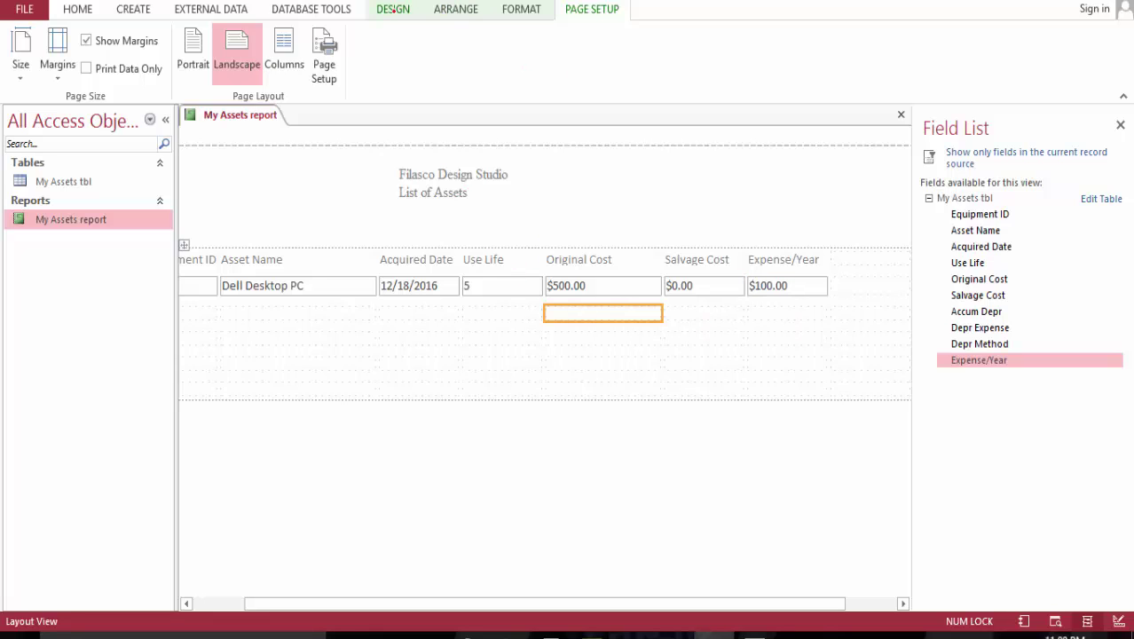
Insert a text box in the empty cell beneath the Original Cost value, with its label in the Use Life column.
left_click(393, 9)
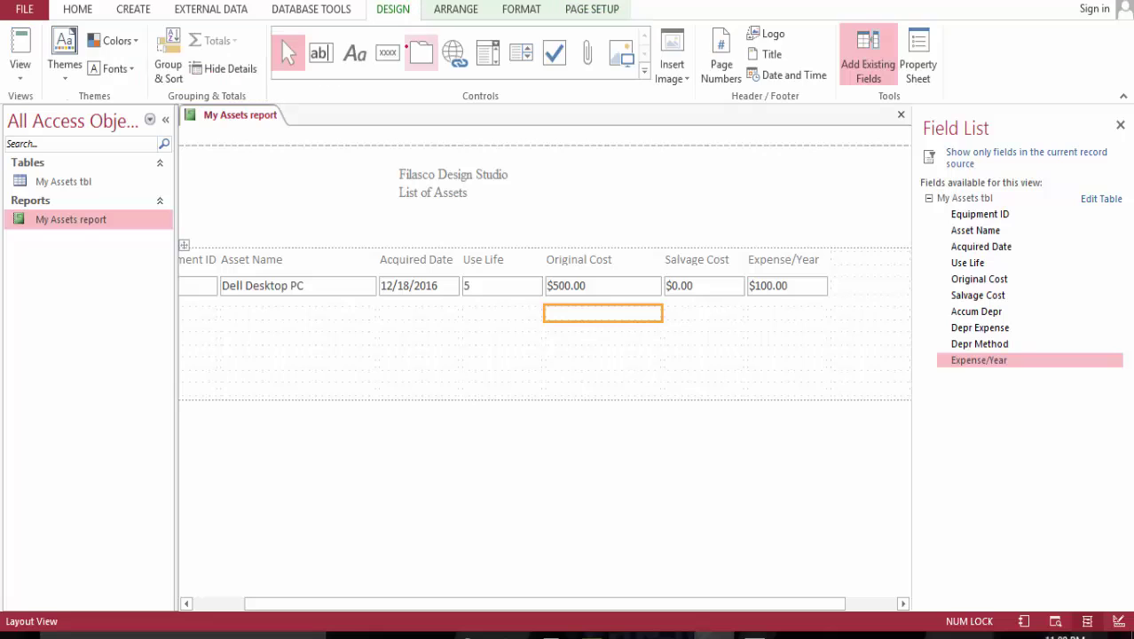
left_click(322, 53)
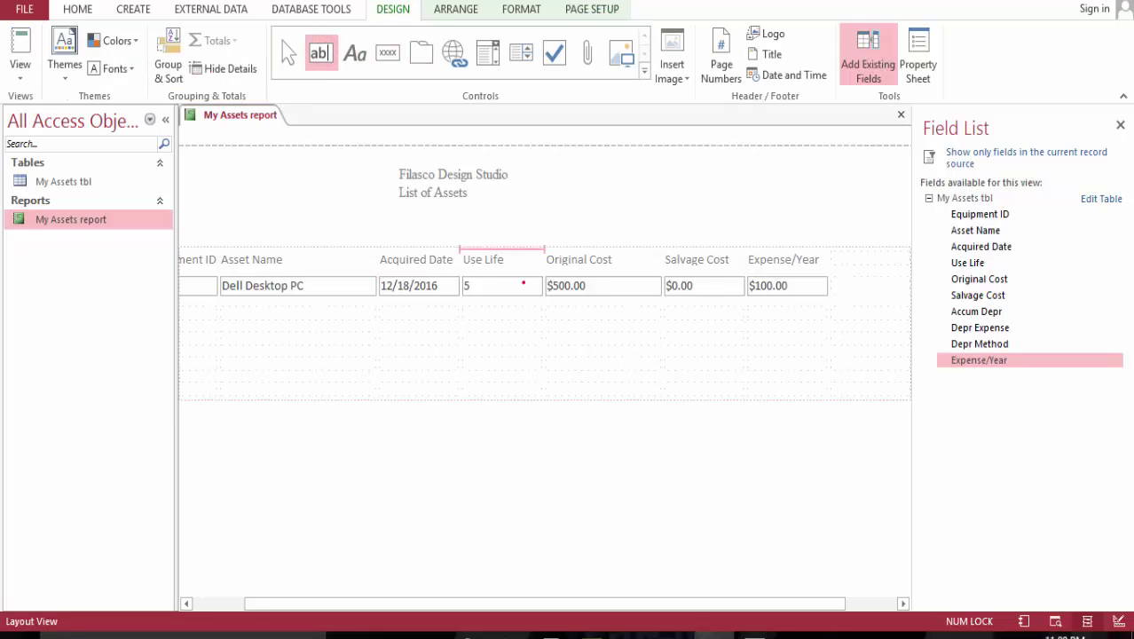
left_click(560, 315)
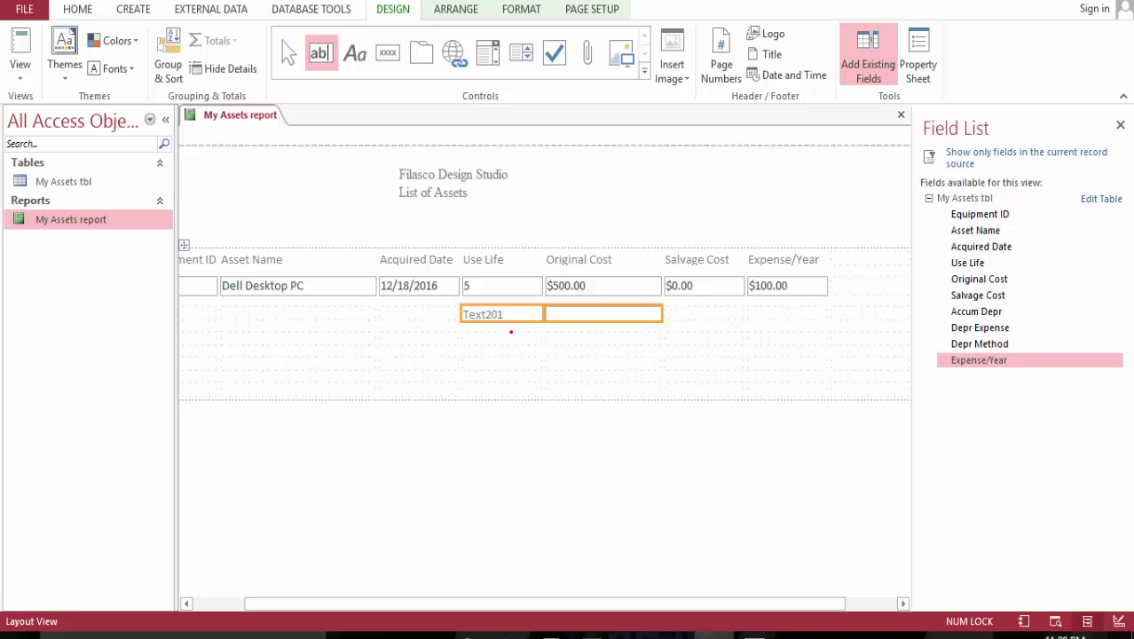
Change the new text box's label to Total.
left_click(518, 335)
left_click(506, 313)
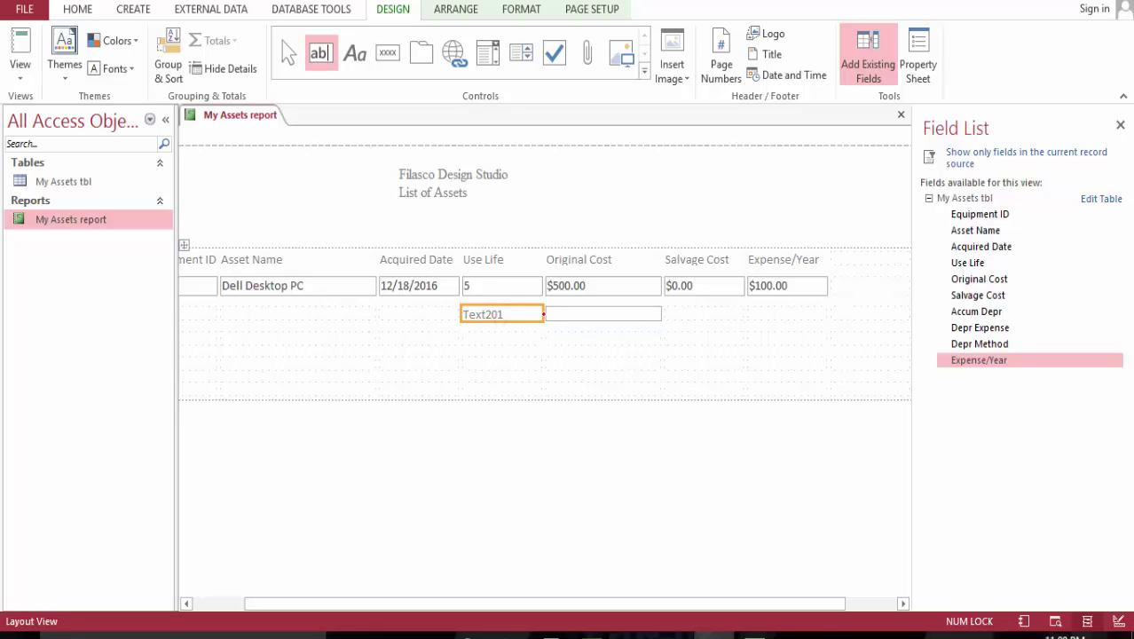
left_click(581, 314)
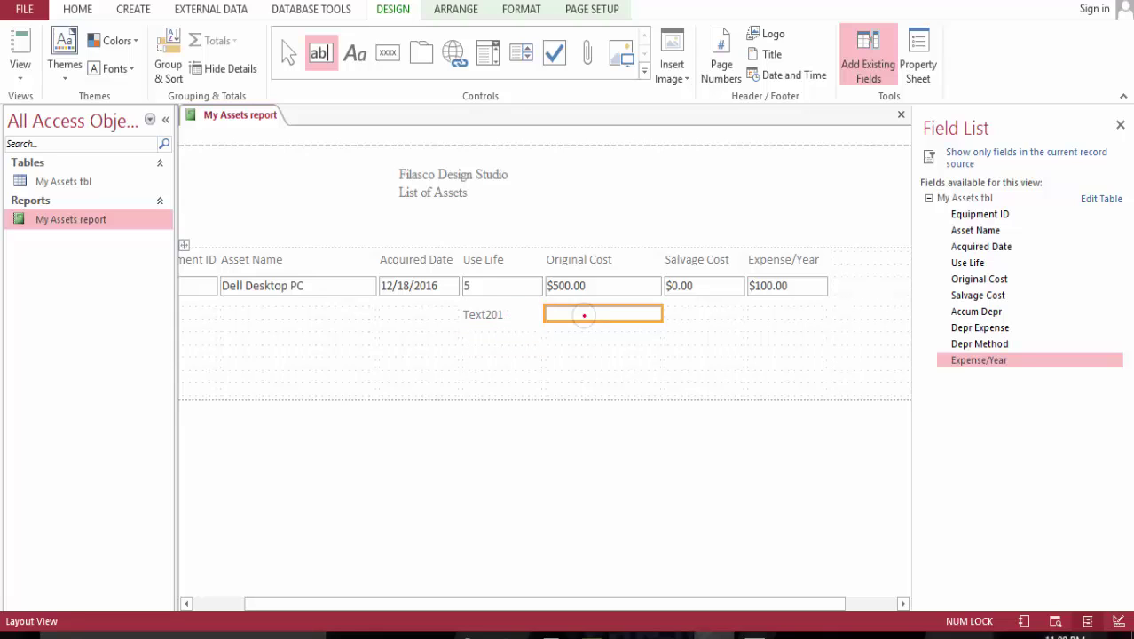
left_click(513, 314)
left_click(517, 313)
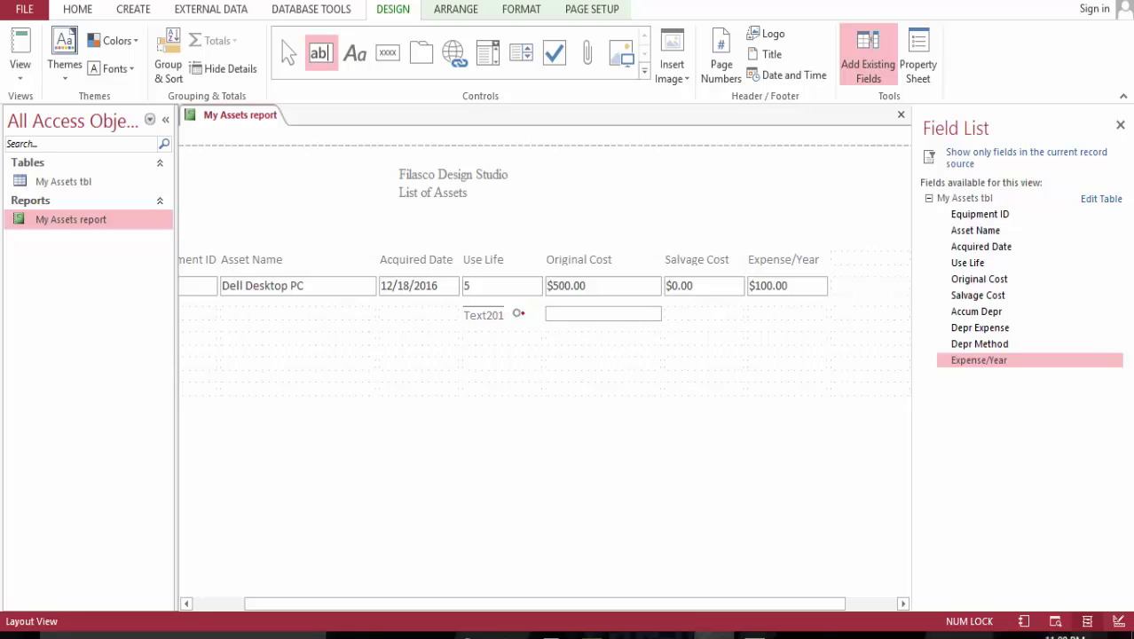
double_click(518, 313)
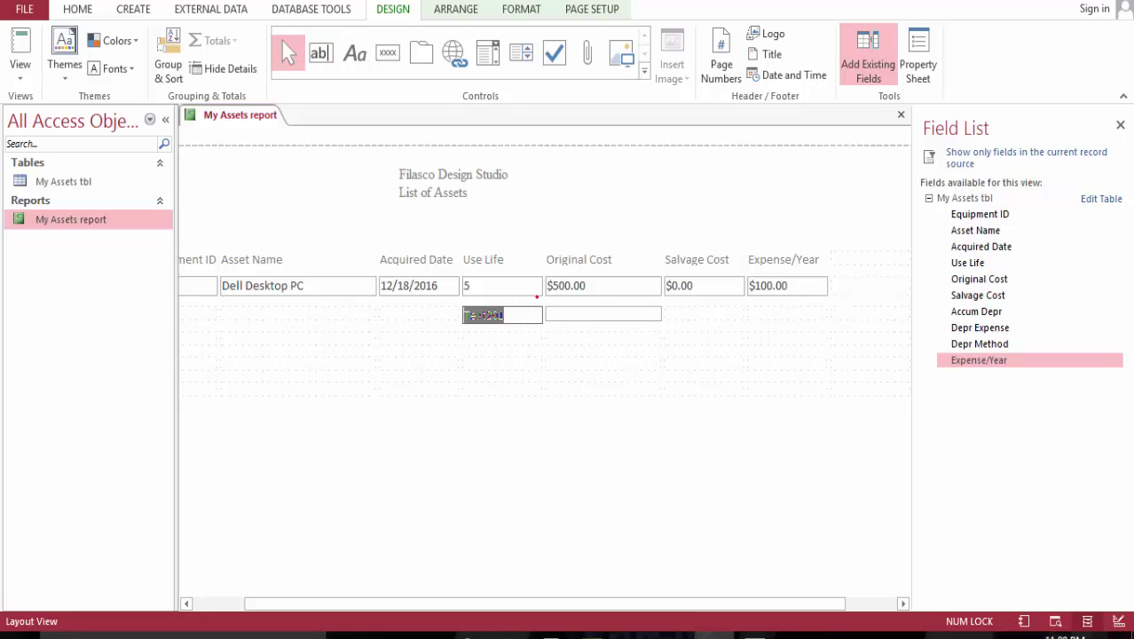
type("Tota")
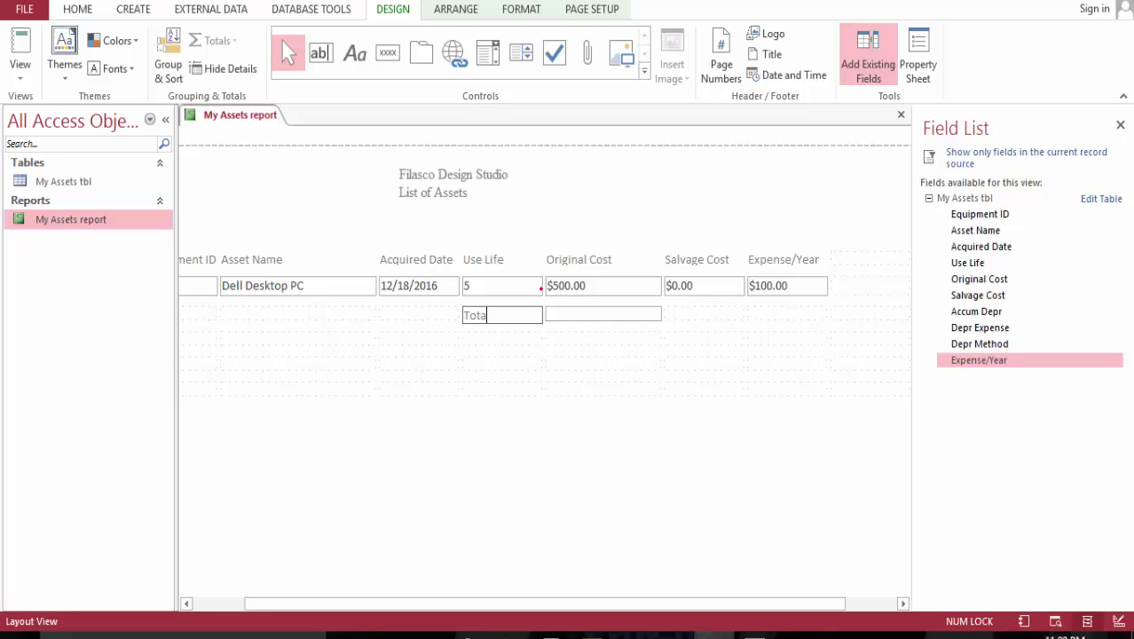
type("l")
left_click(596, 363)
Set the Total text box's Control Source to Sum([Original Cost]) using the Expression Builder.
left_click(566, 313)
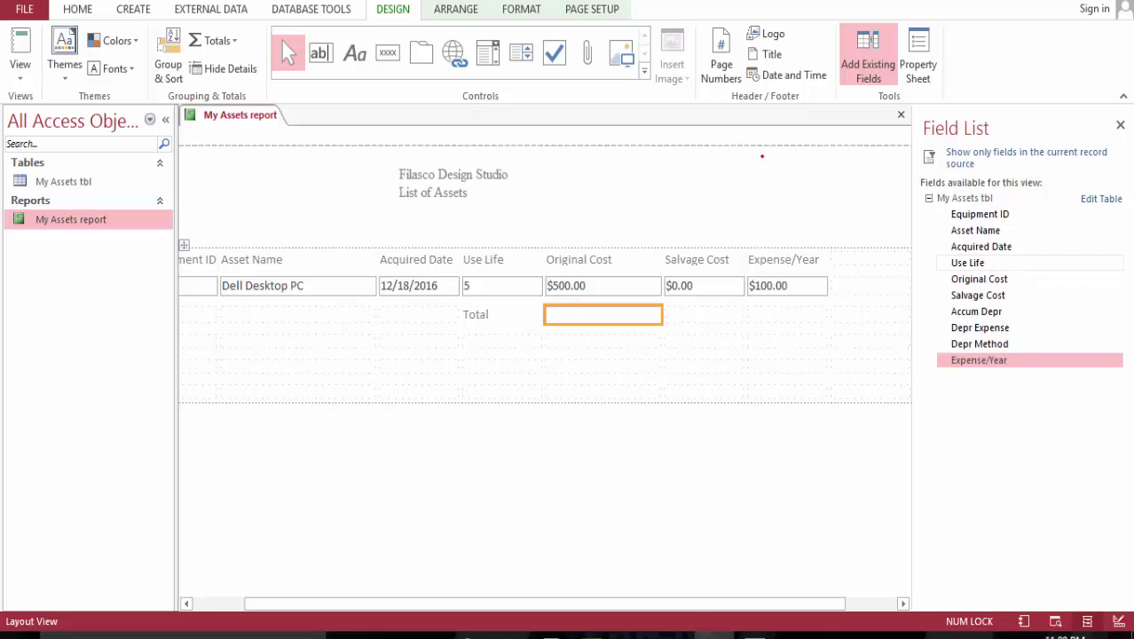
left_click(918, 57)
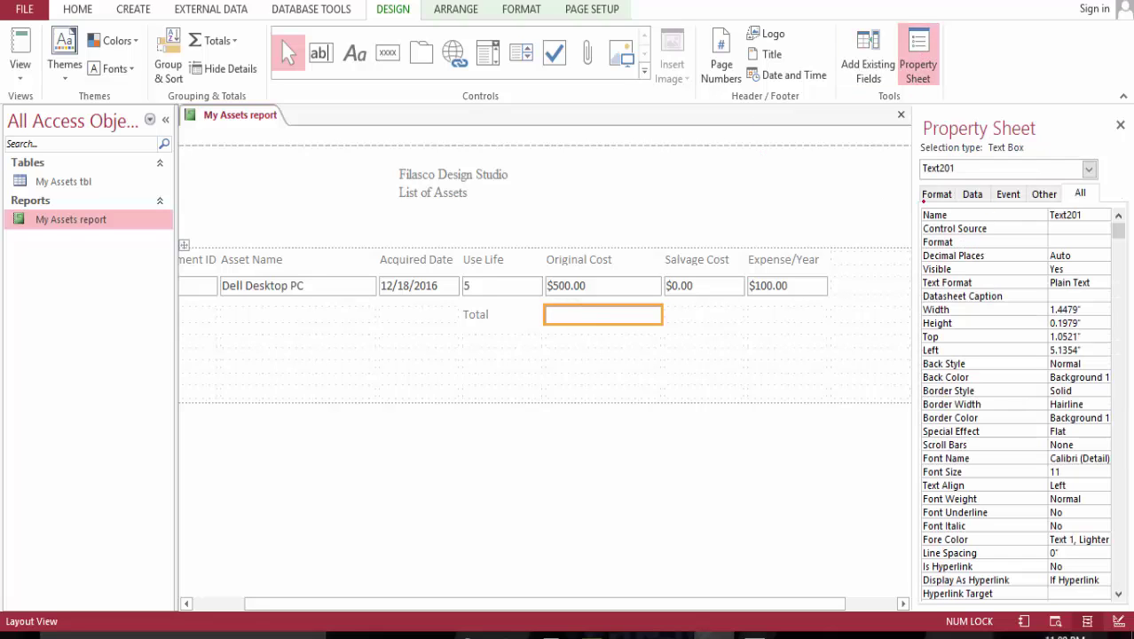
left_click(982, 196)
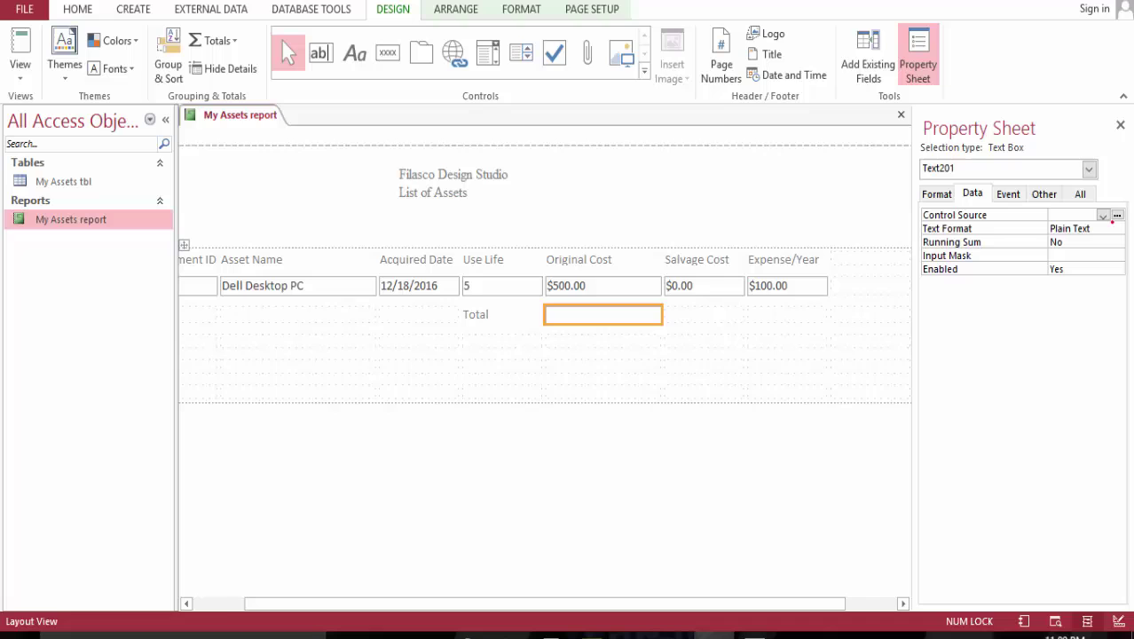
left_click(1116, 216)
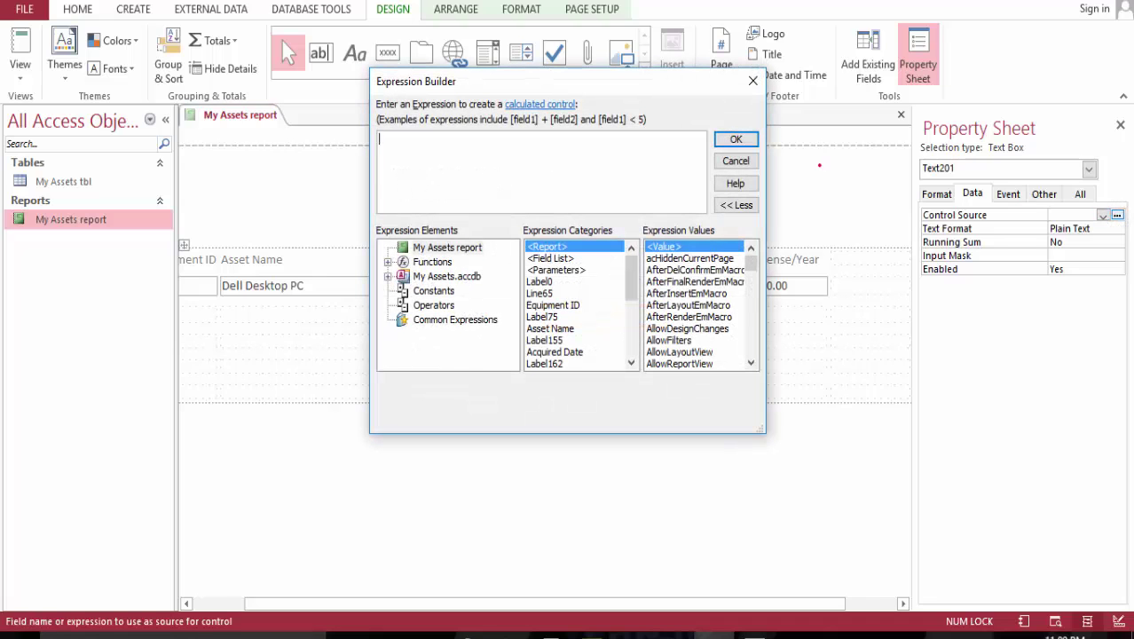
type("sum")
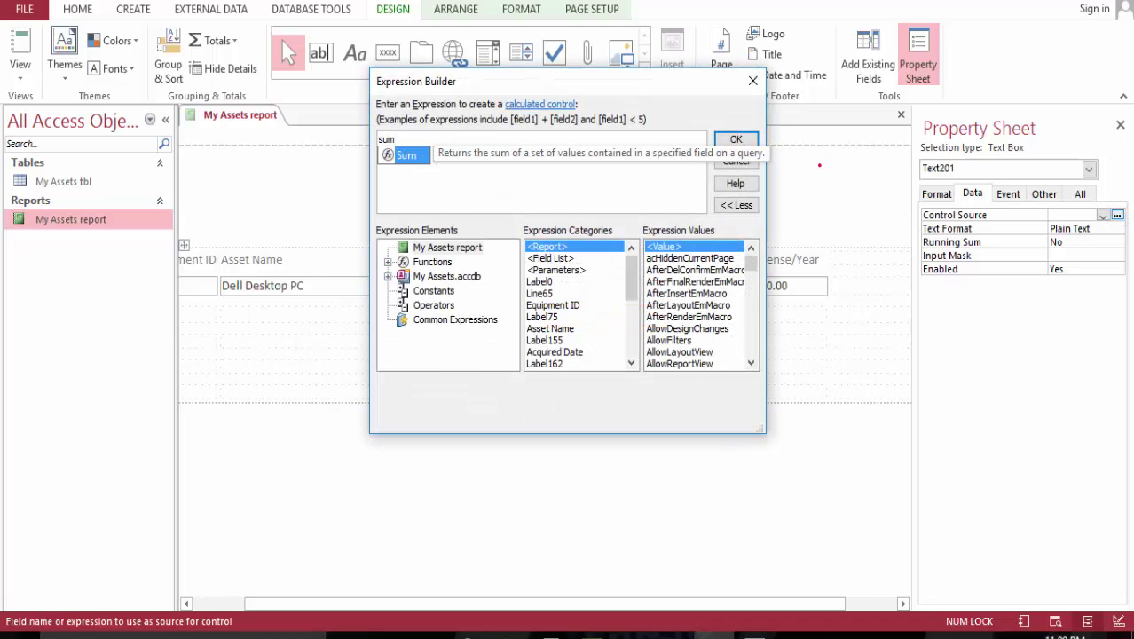
type("(")
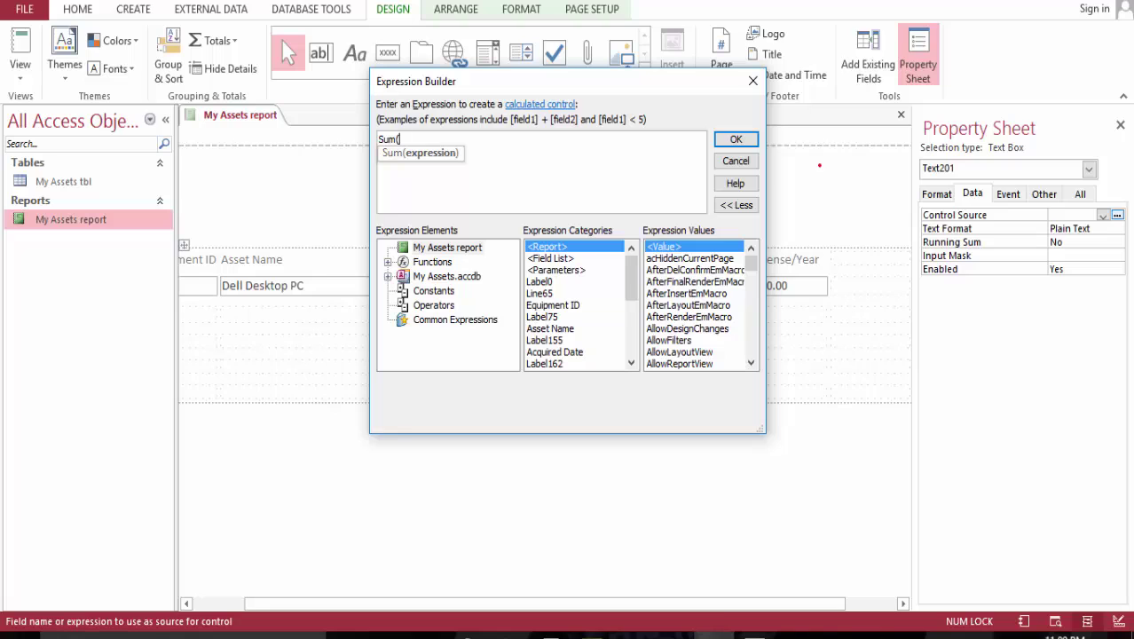
type("or")
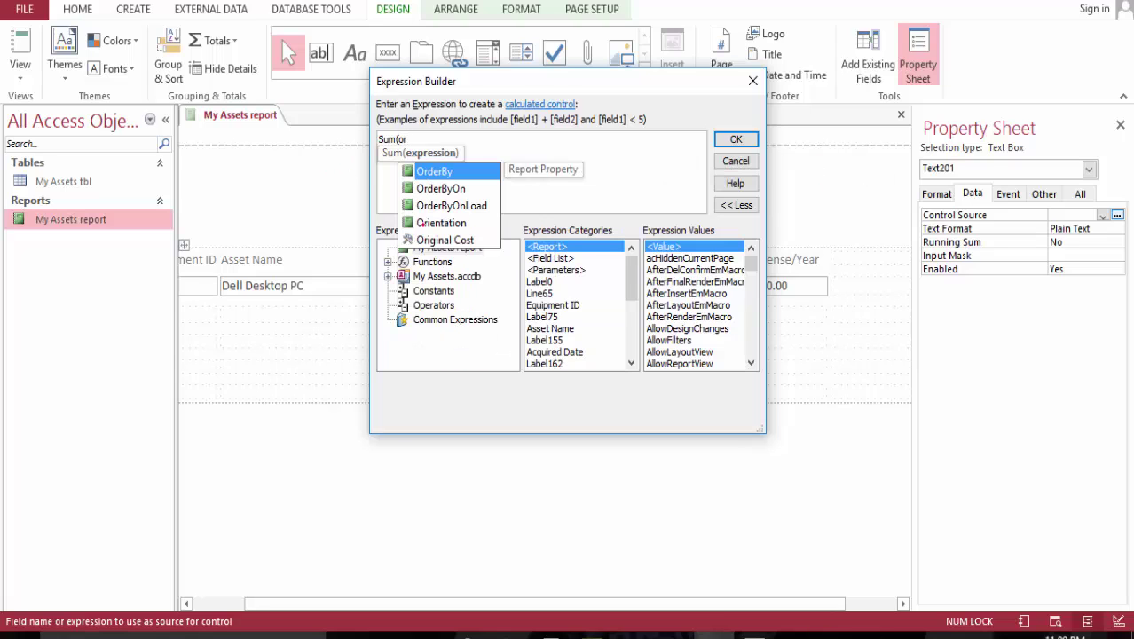
double_click(441, 239)
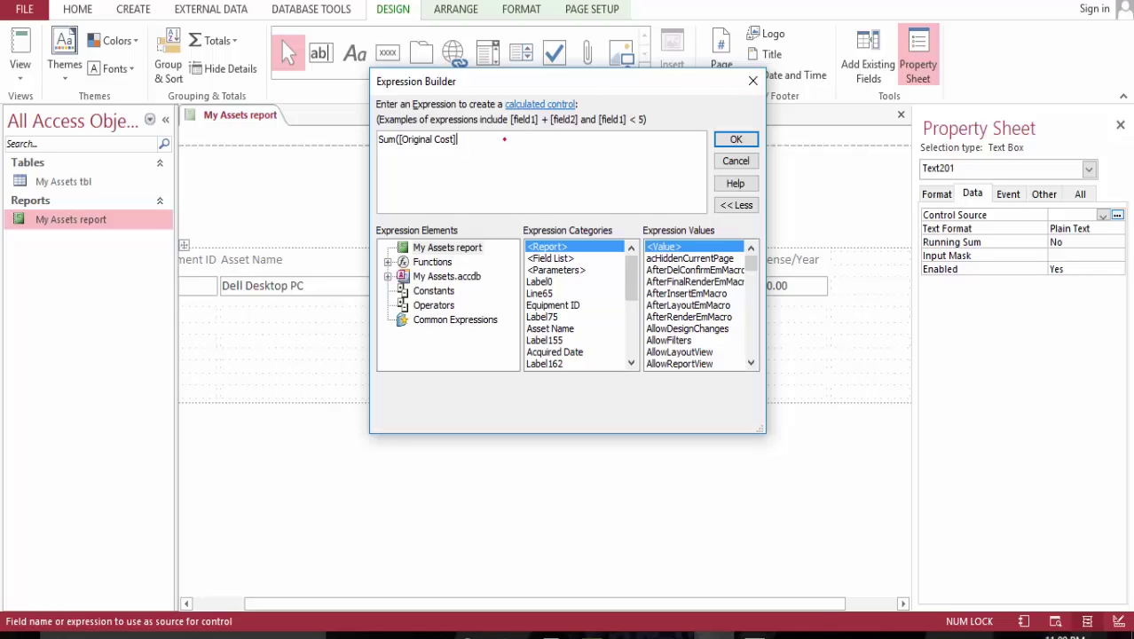
type(")")
left_click(735, 139)
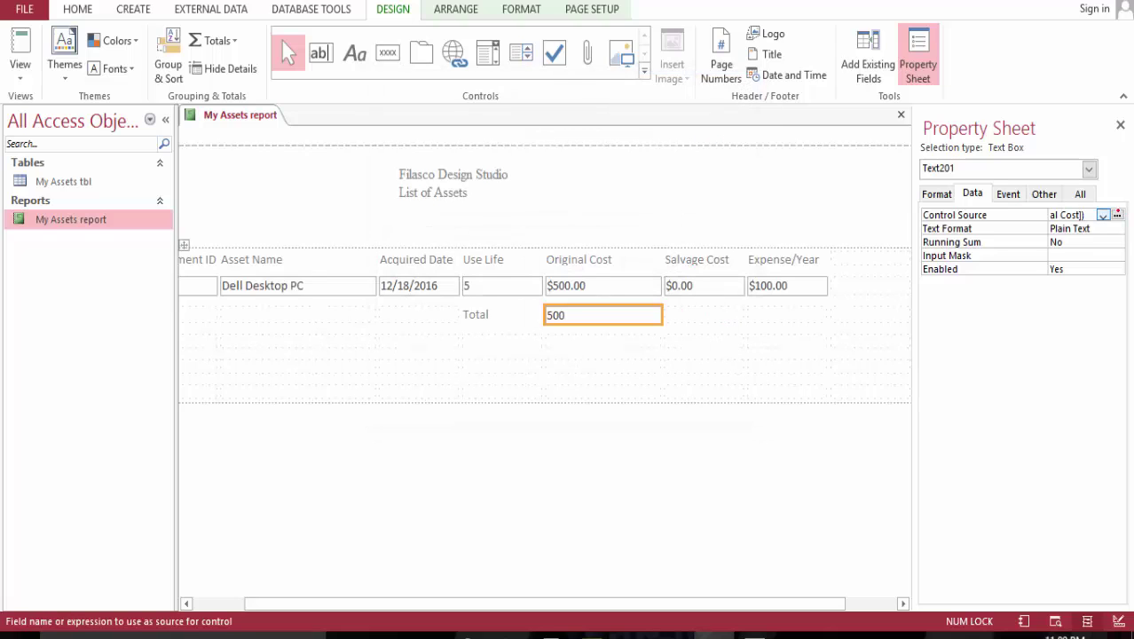
Set the Total text box's Format property to Currency.
left_click(1117, 227)
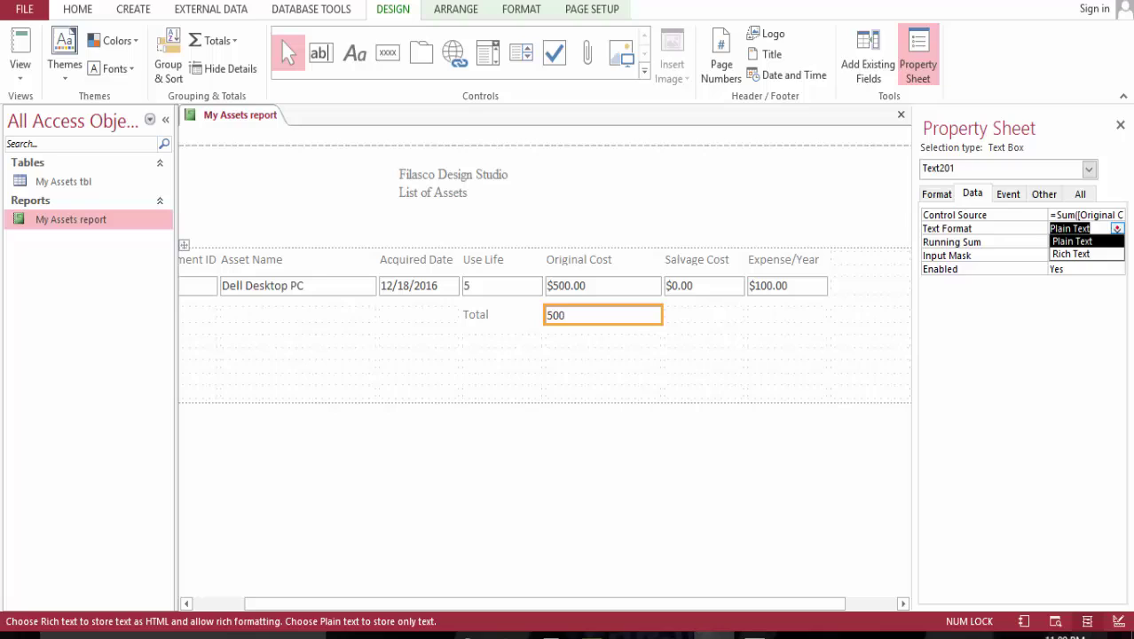
left_click(1116, 228)
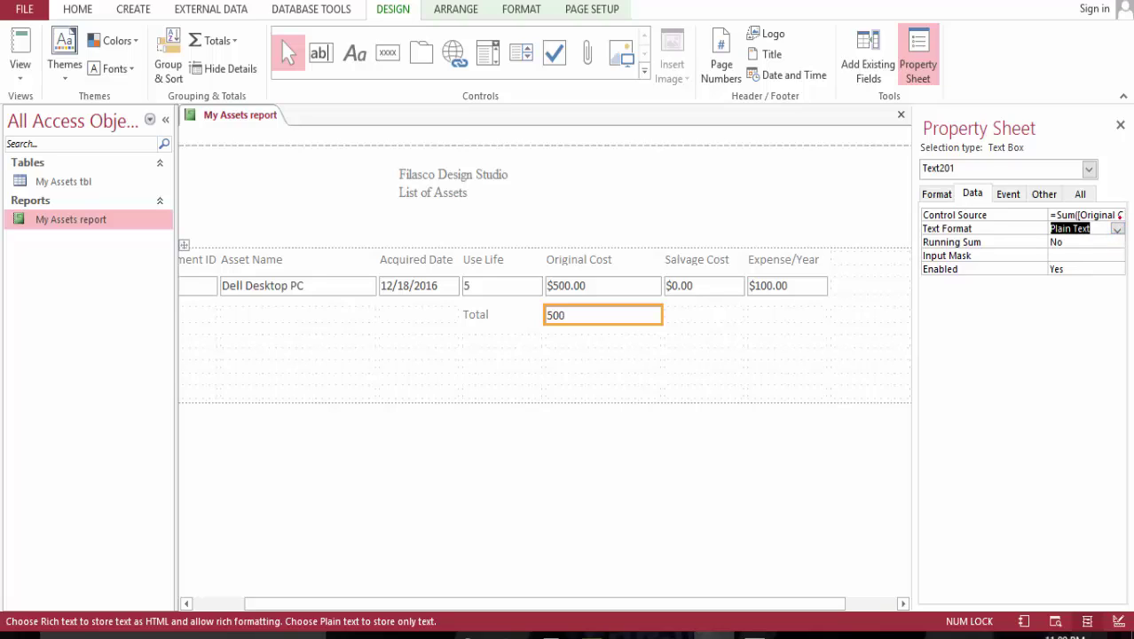
left_click(1008, 194)
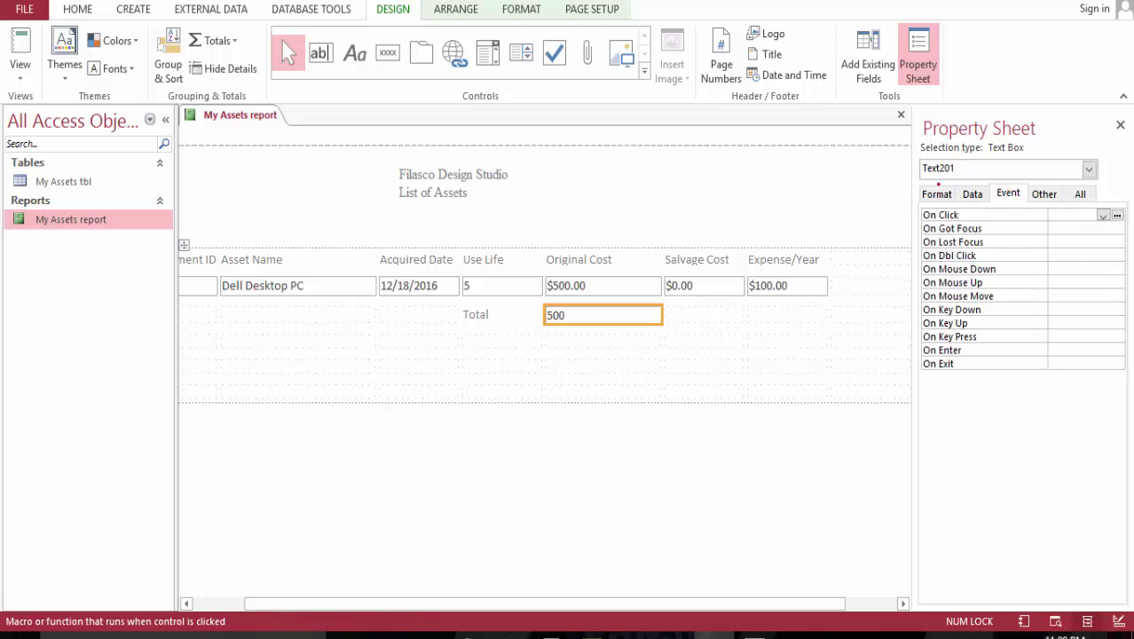
left_click(936, 193)
left_click(1103, 215)
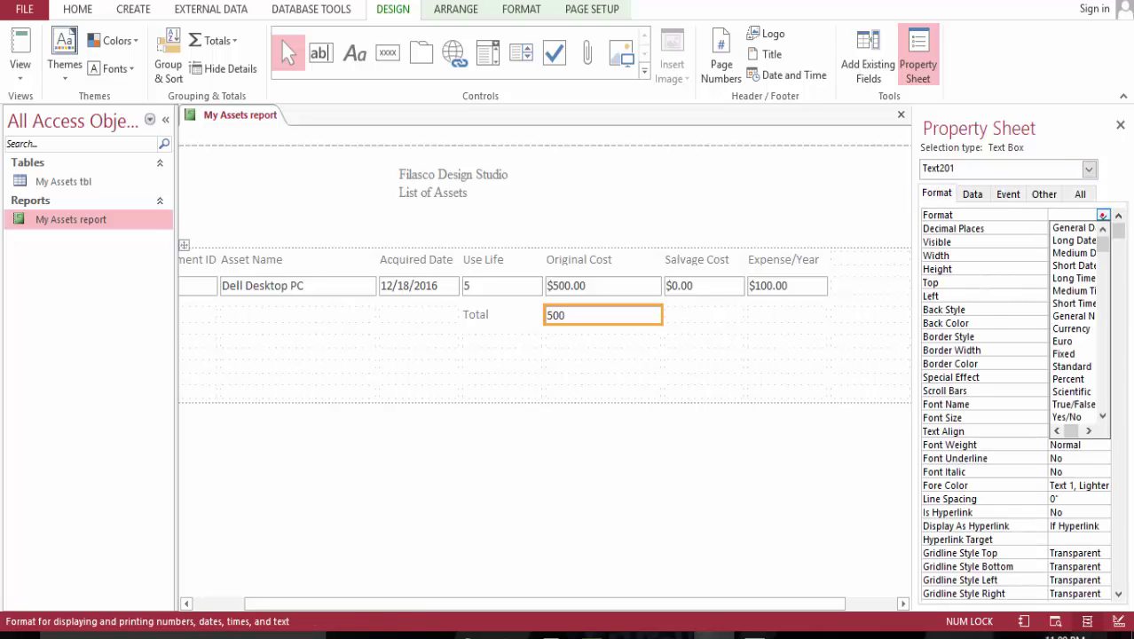
left_click(1071, 328)
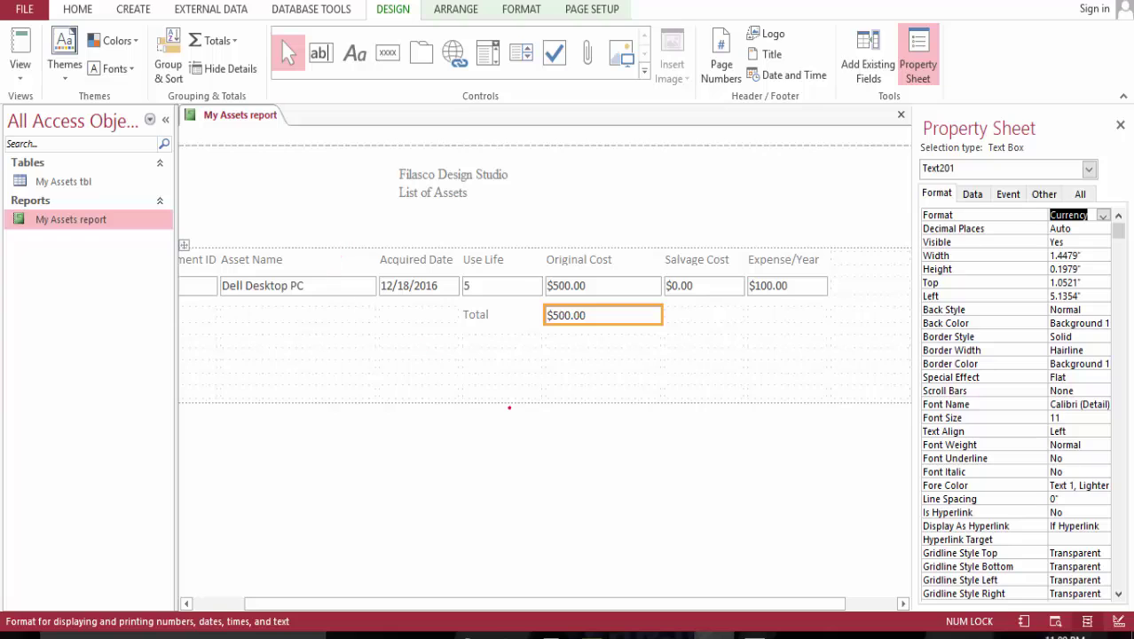
Shorten the Equipment ID column label to ID.
left_click_drag(496, 603, 444, 603)
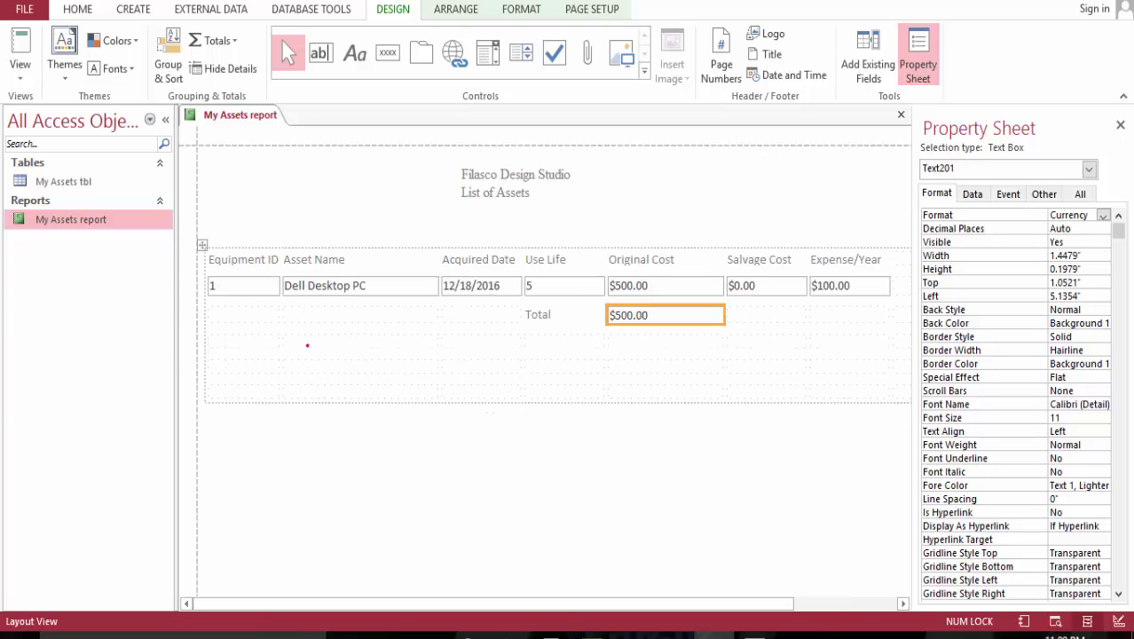
left_click(243, 284)
left_click(259, 259)
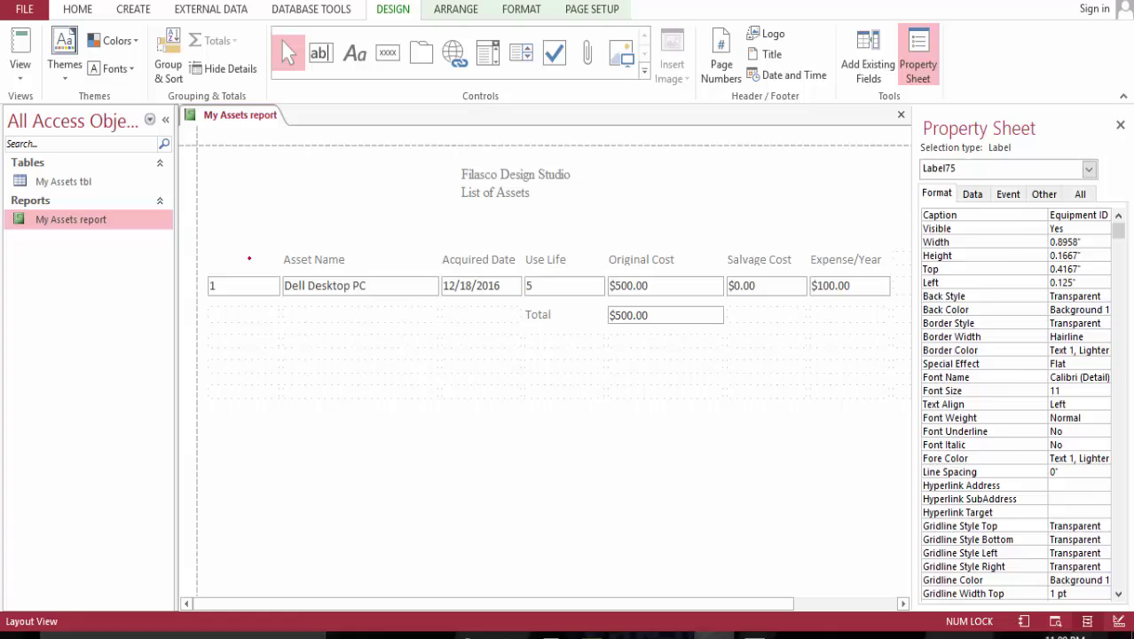
key("BackSpace")
key("BackSpace")
key("BackSpace")
key("BackSpace")
key("BackSpace")
key("BackSpace")
key("BackSpace")
key("BackSpace")
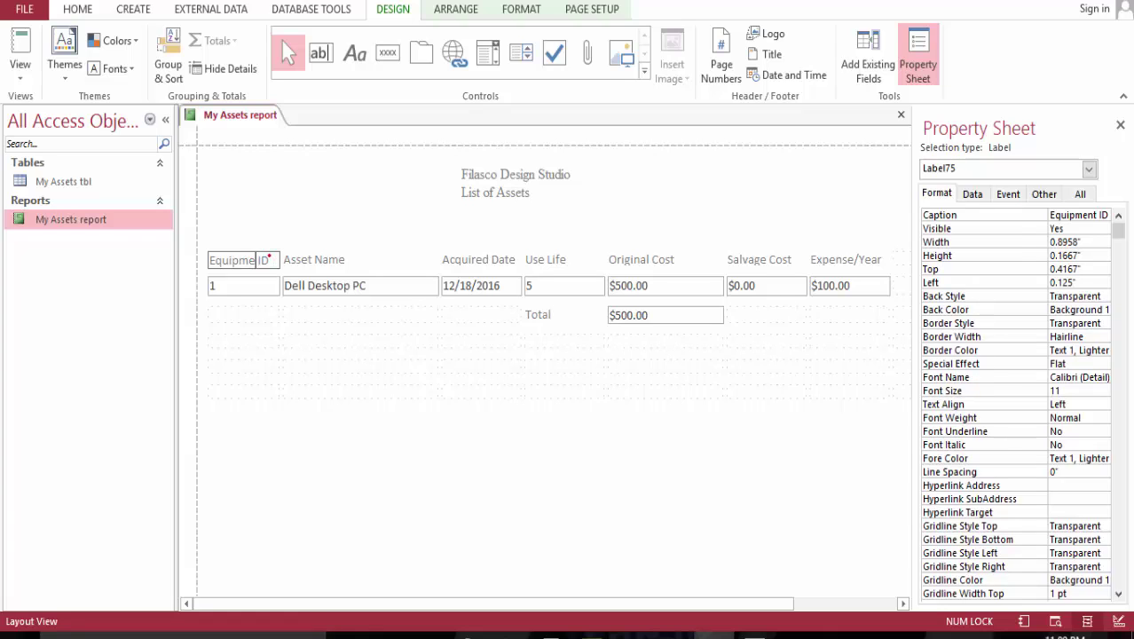
key("BackSpace")
left_click(243, 317)
Narrow the ID column to about 0.34" wide.
left_click(275, 258)
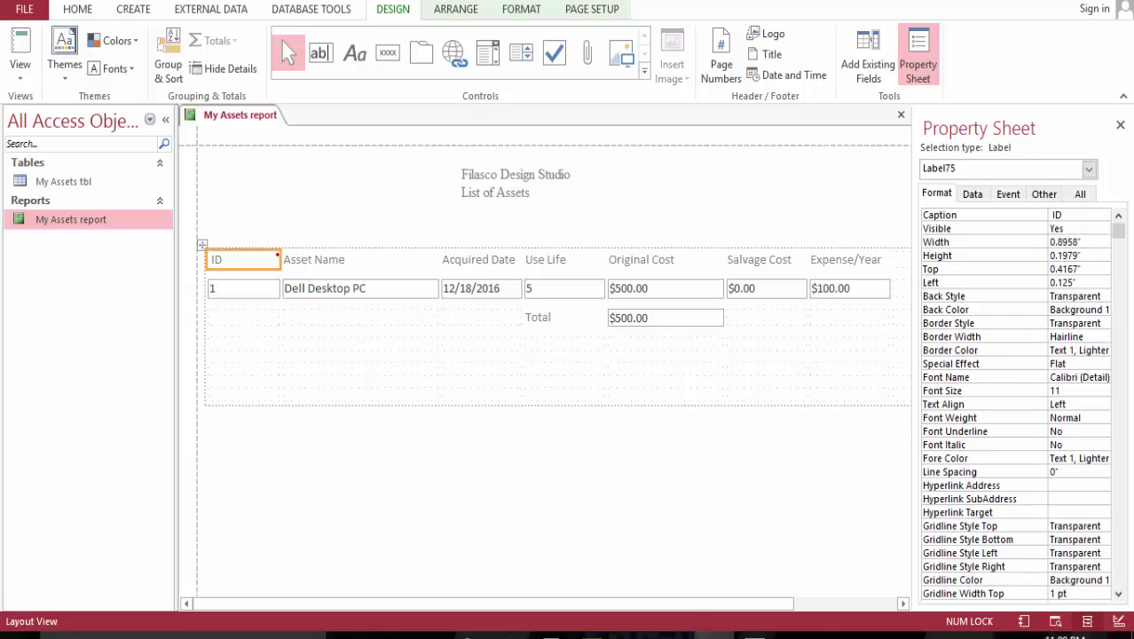
left_click_drag(279, 255, 234, 256)
left_click(326, 265)
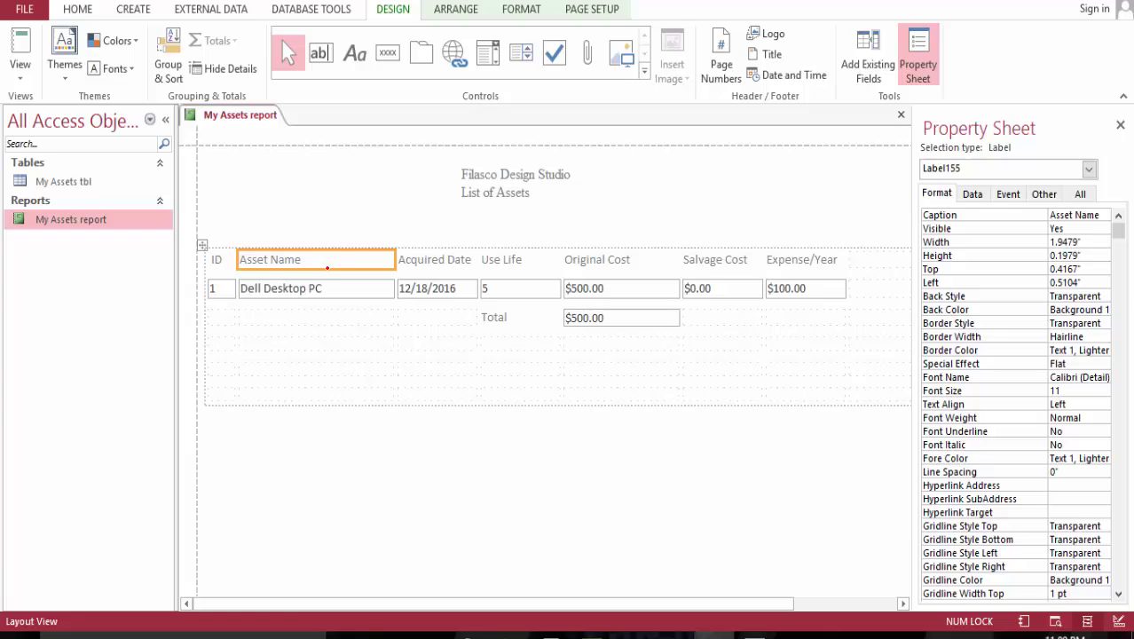
left_click(427, 255)
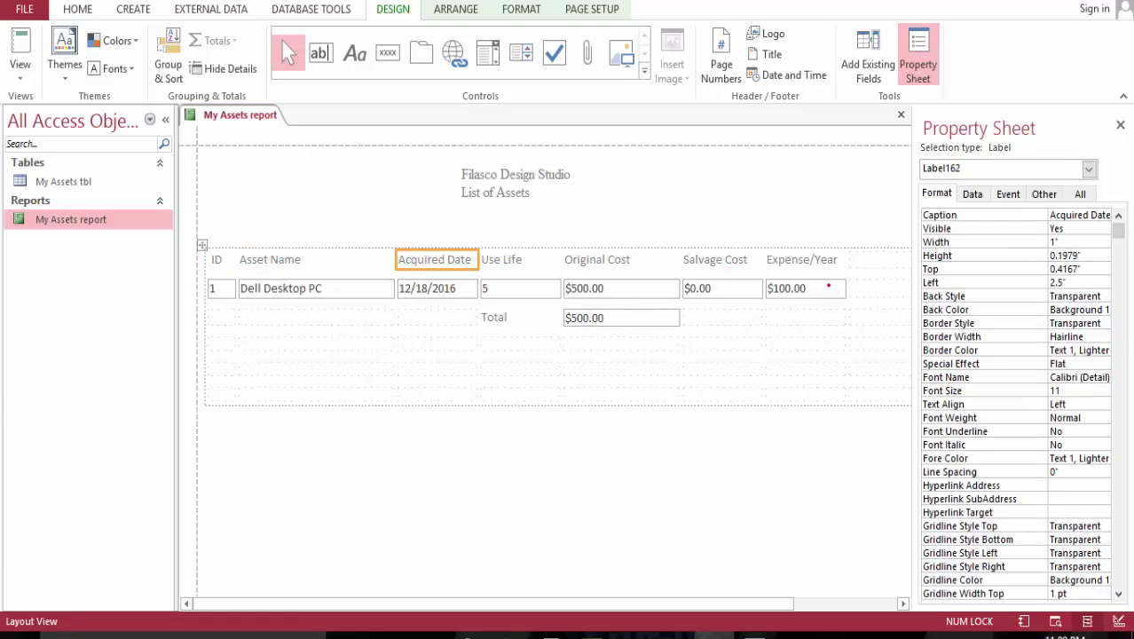
left_click(828, 286)
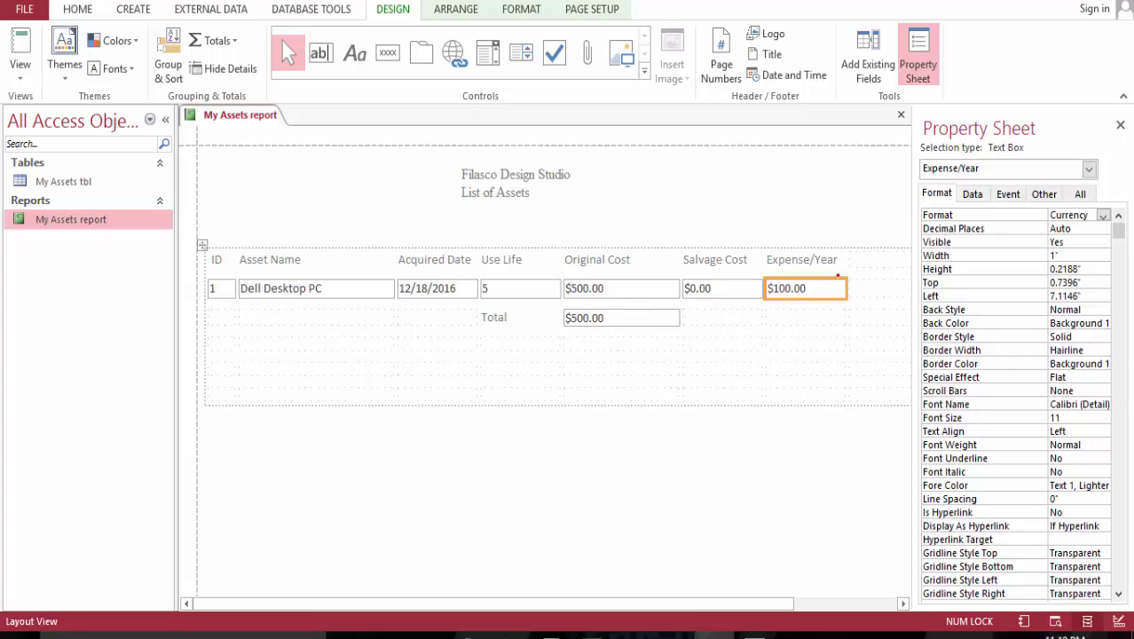
Set the font of all the report's controls to Times New Roman and give them a common font size.
key("ctrl+a")
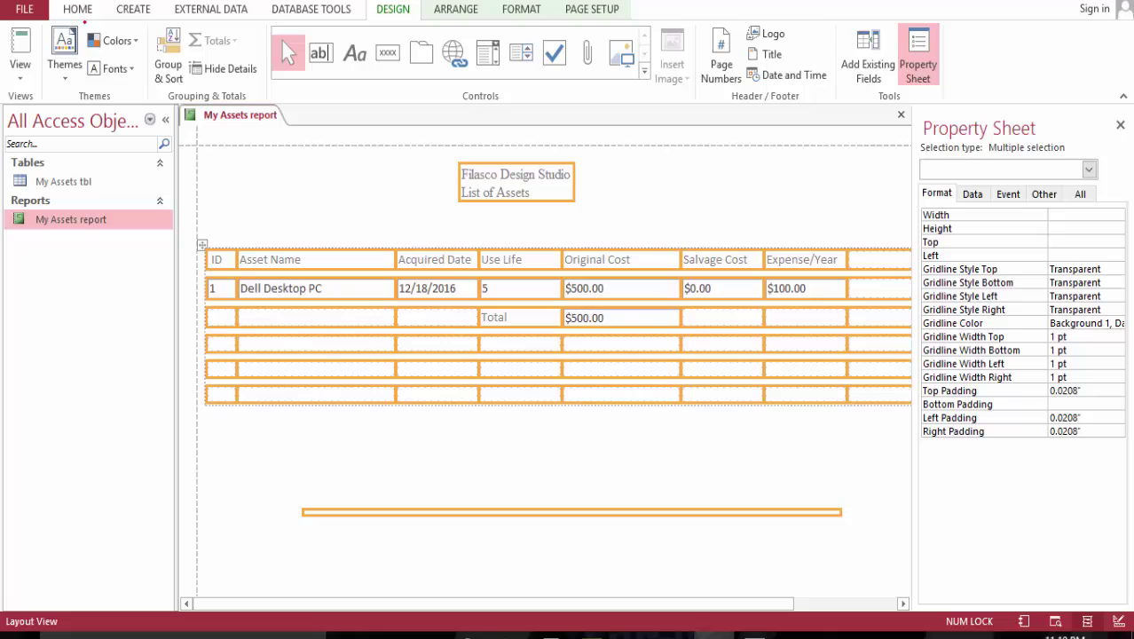
left_click(77, 8)
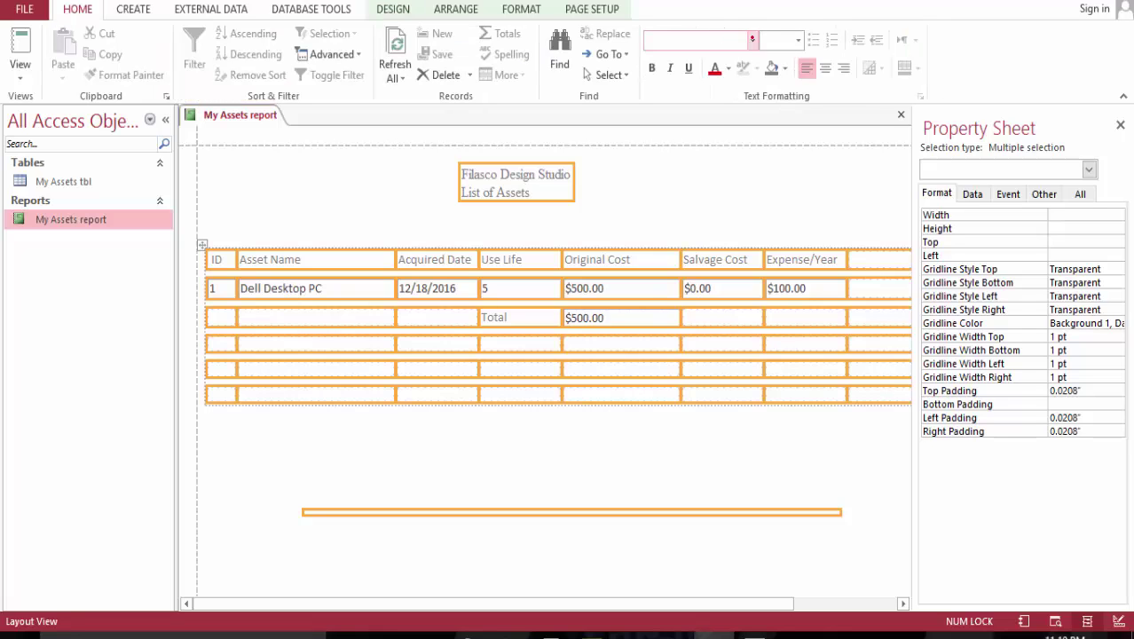
left_click(752, 40)
type("Times New Roman")
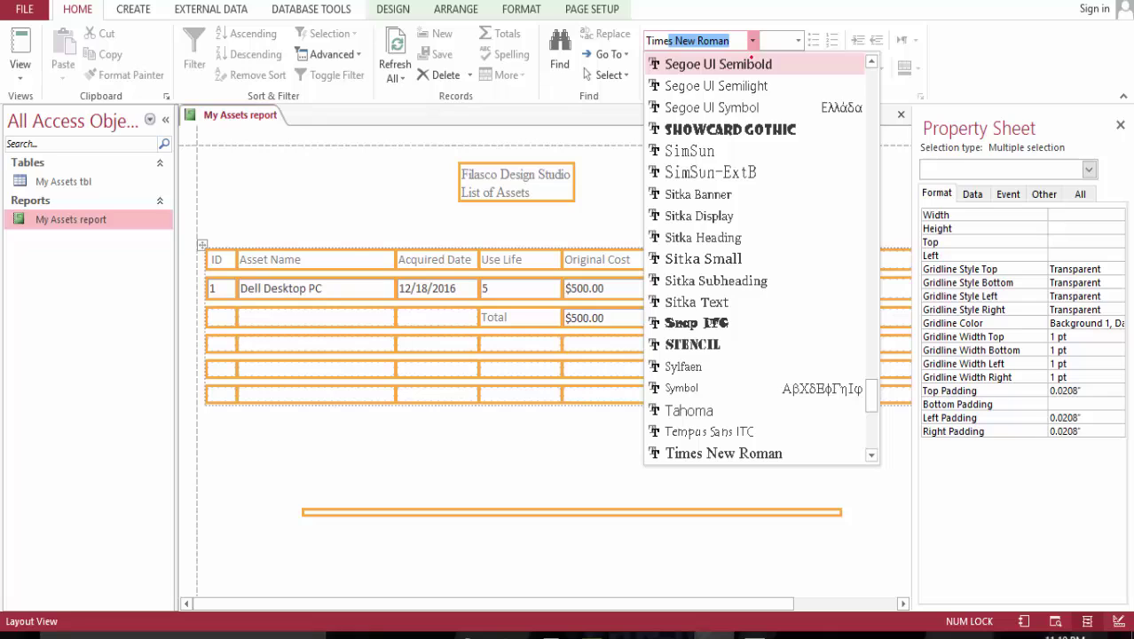
key("Return")
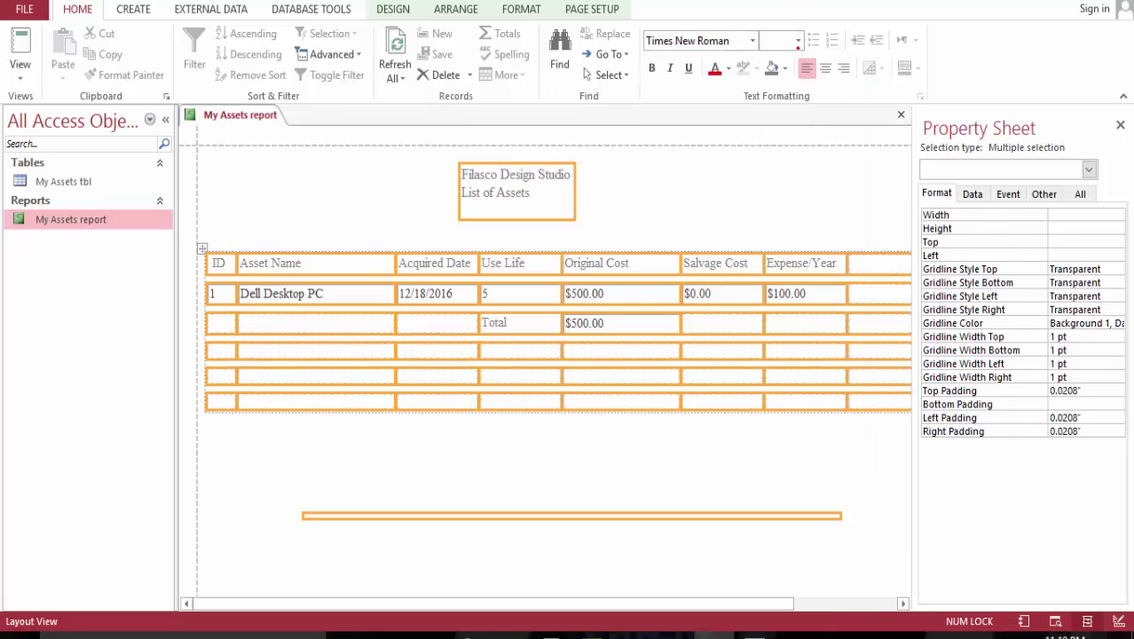
left_click(798, 42)
left_click(777, 127)
left_click(402, 212)
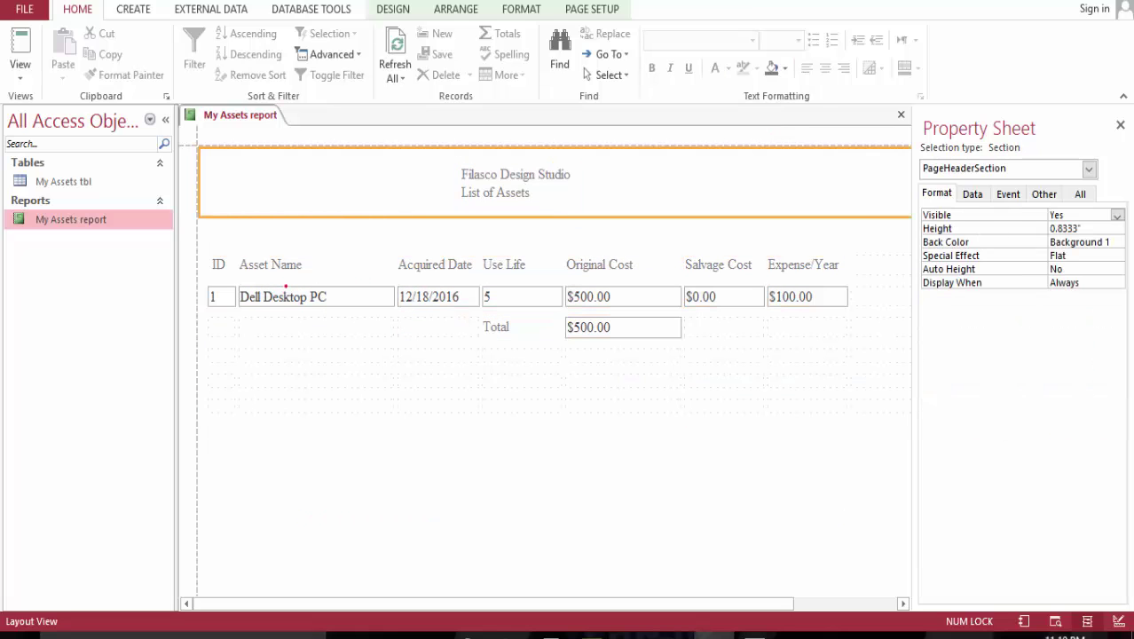
Delete the three empty layout rows beneath the Total row.
left_click(279, 266)
left_click(288, 355)
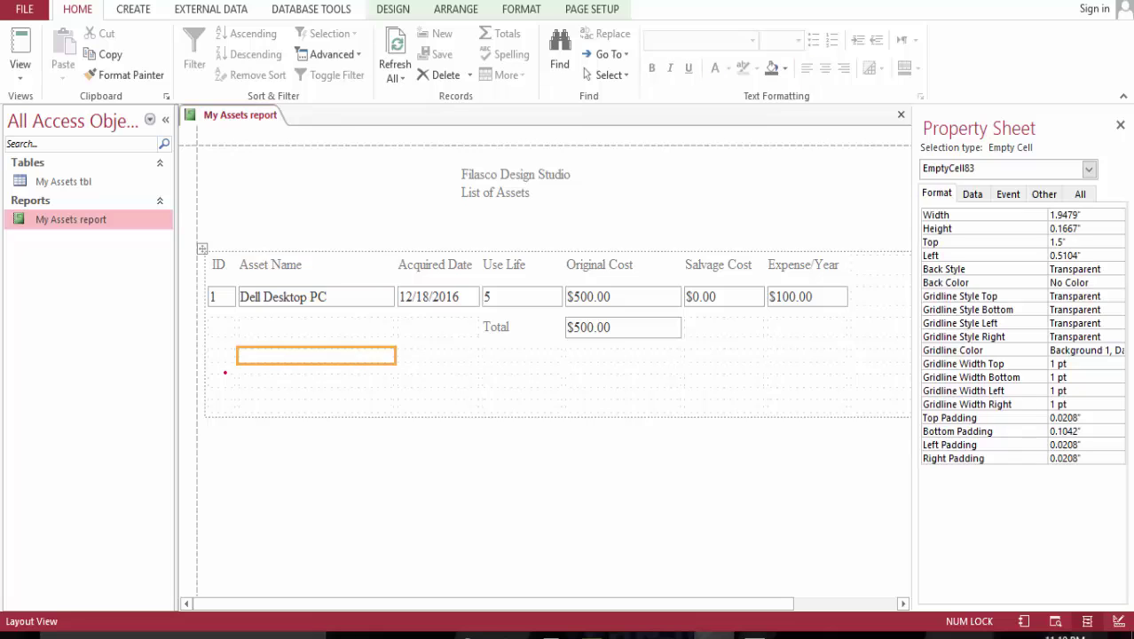
left_click(212, 353)
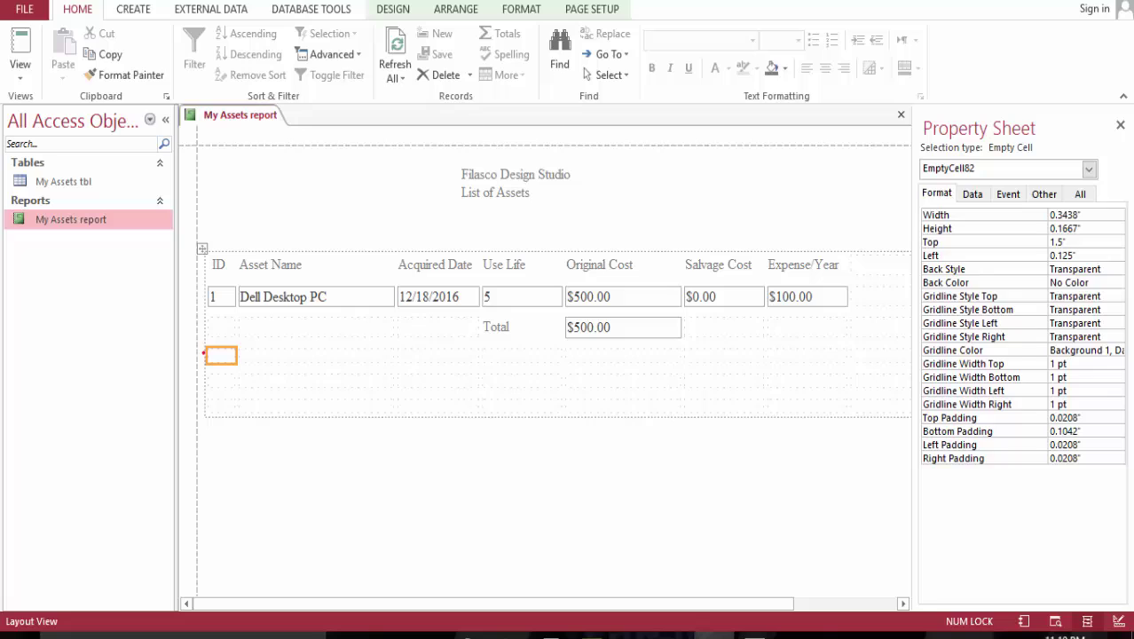
left_click(203, 353)
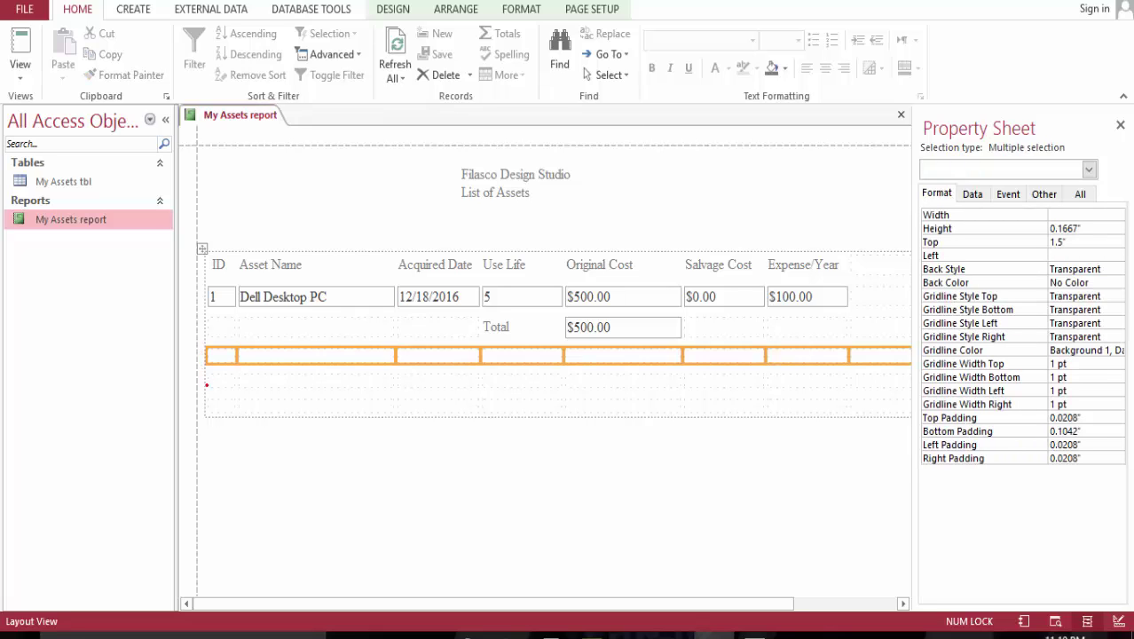
key("Delete")
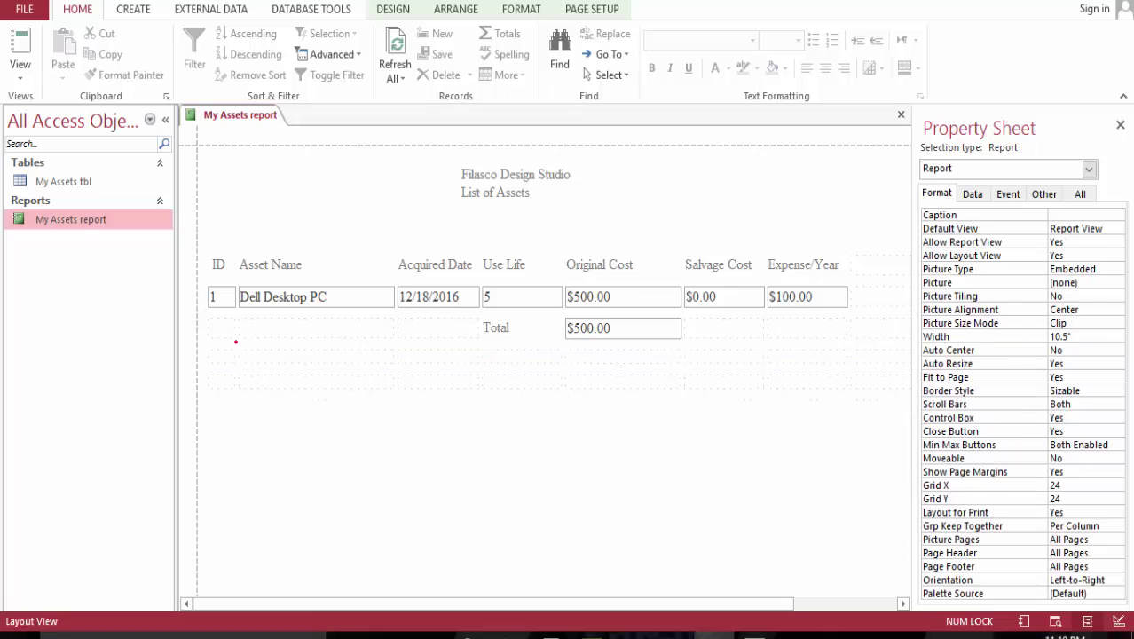
left_click(206, 355)
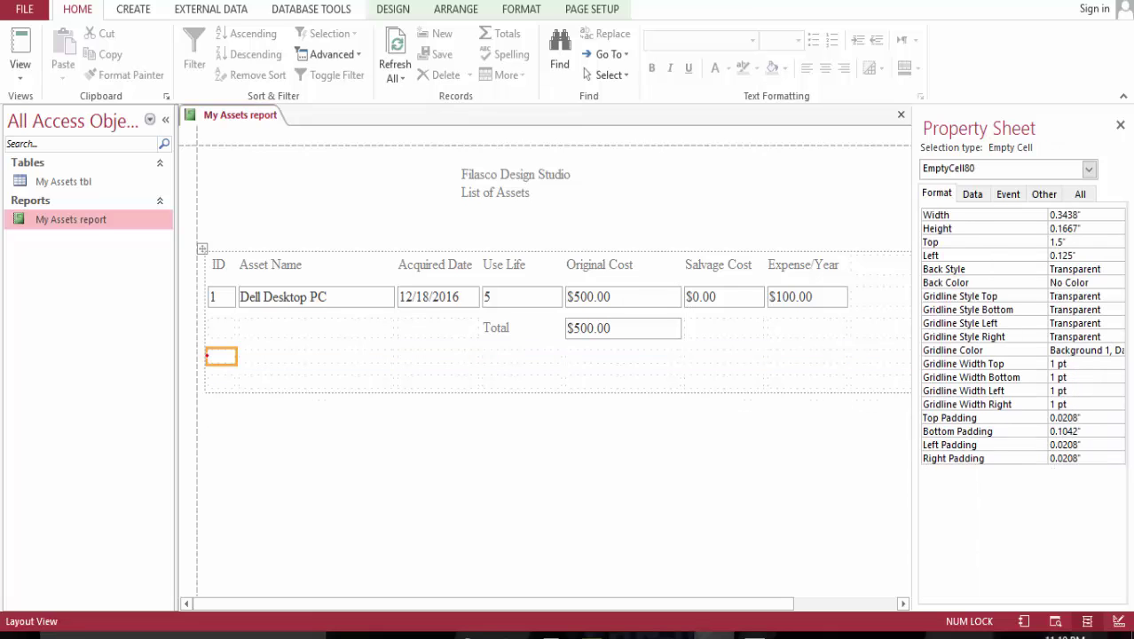
left_click(203, 356)
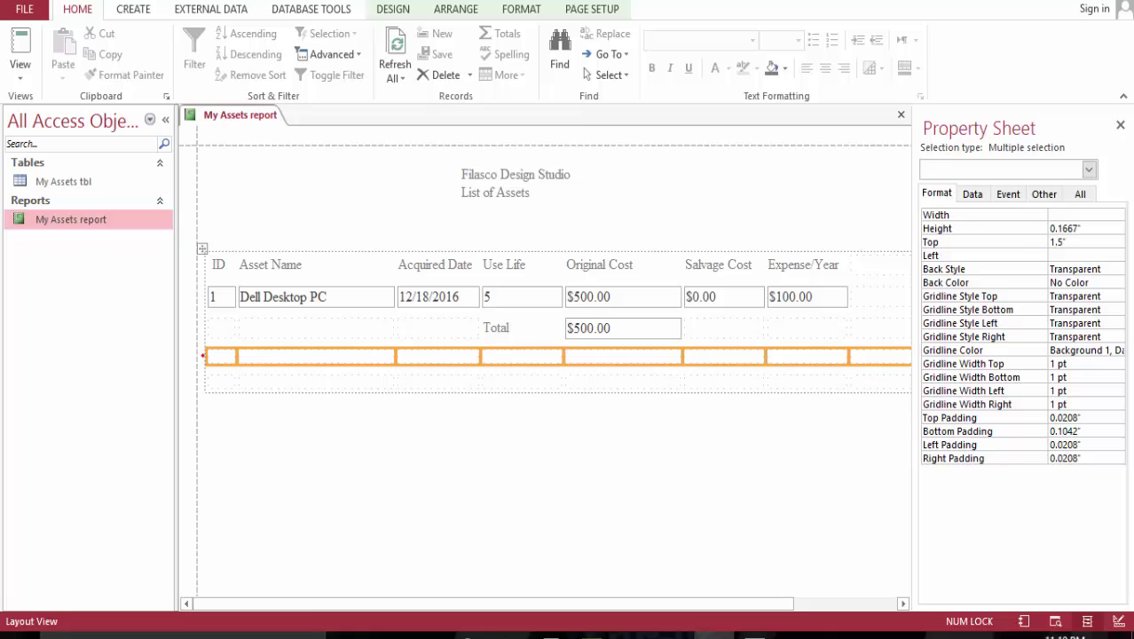
key("Delete")
left_click(206, 356)
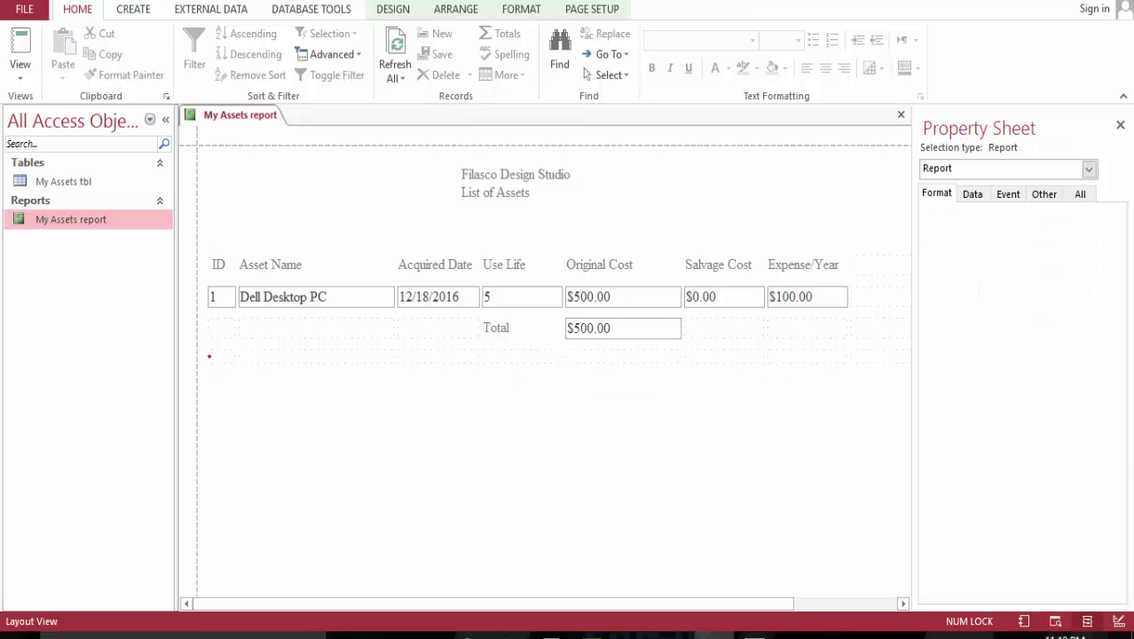
left_click(203, 356)
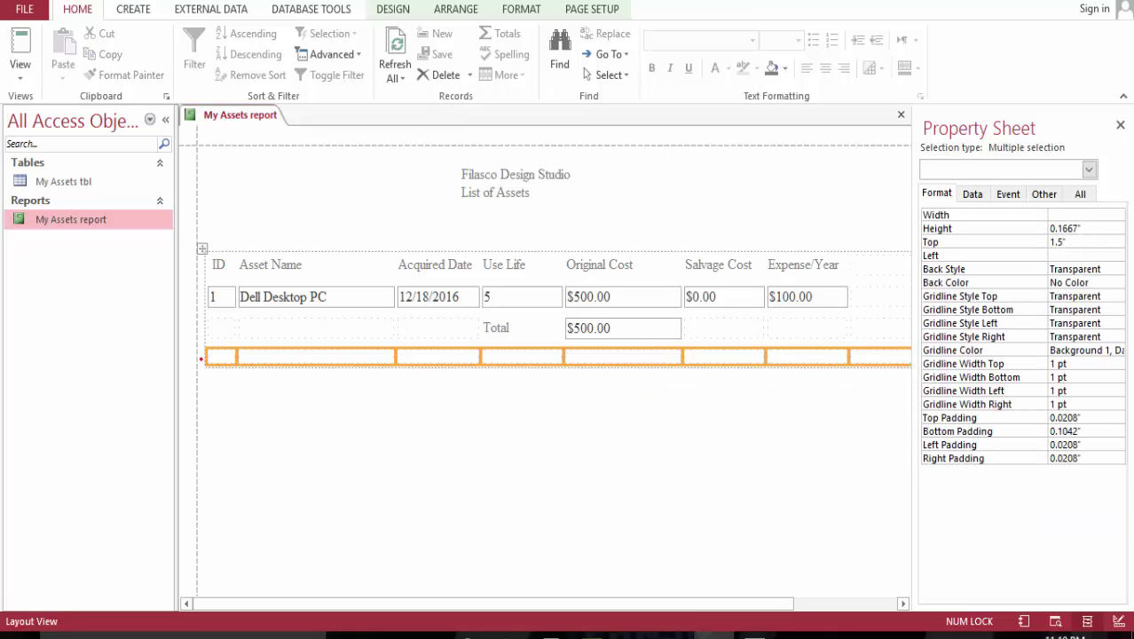
key("Delete")
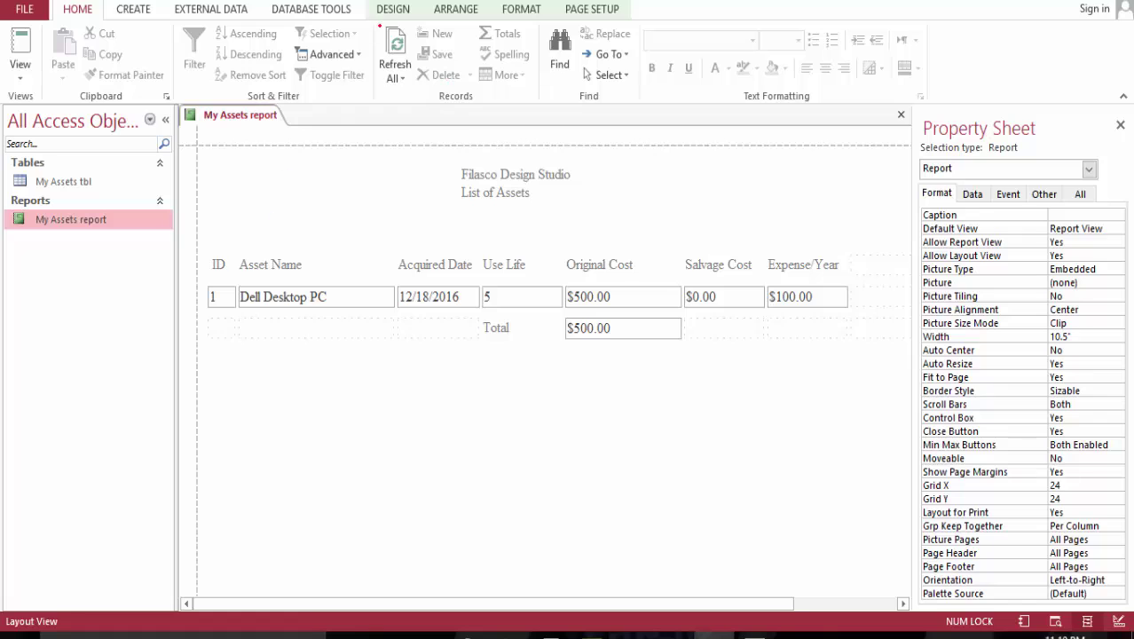
Switch the report from Layout View to Design View.
left_click(393, 9)
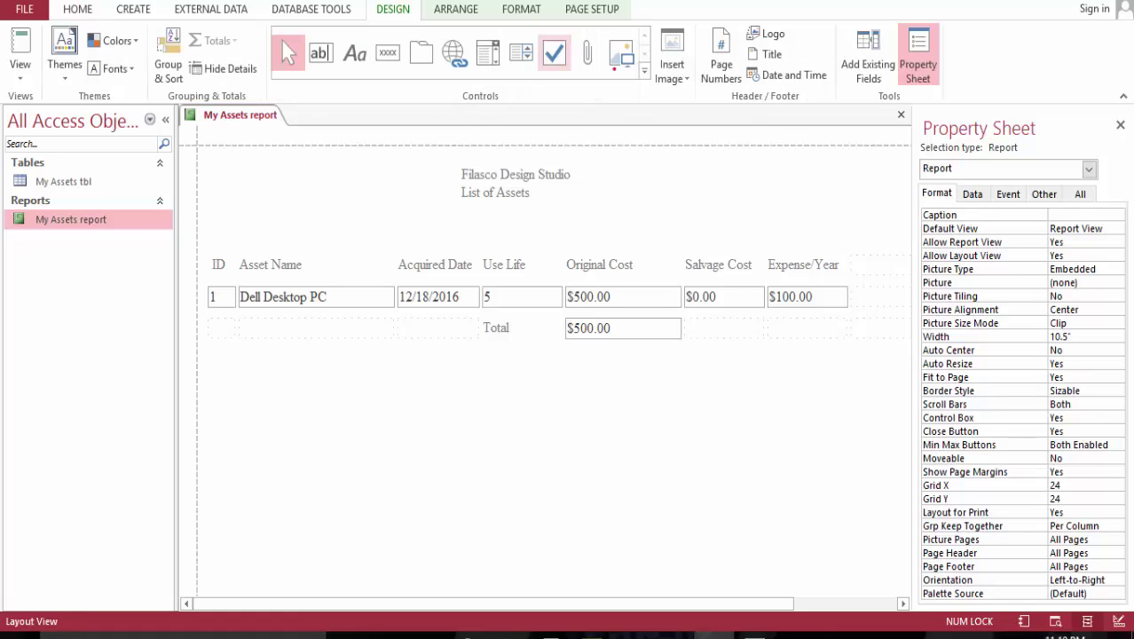
left_click(643, 71)
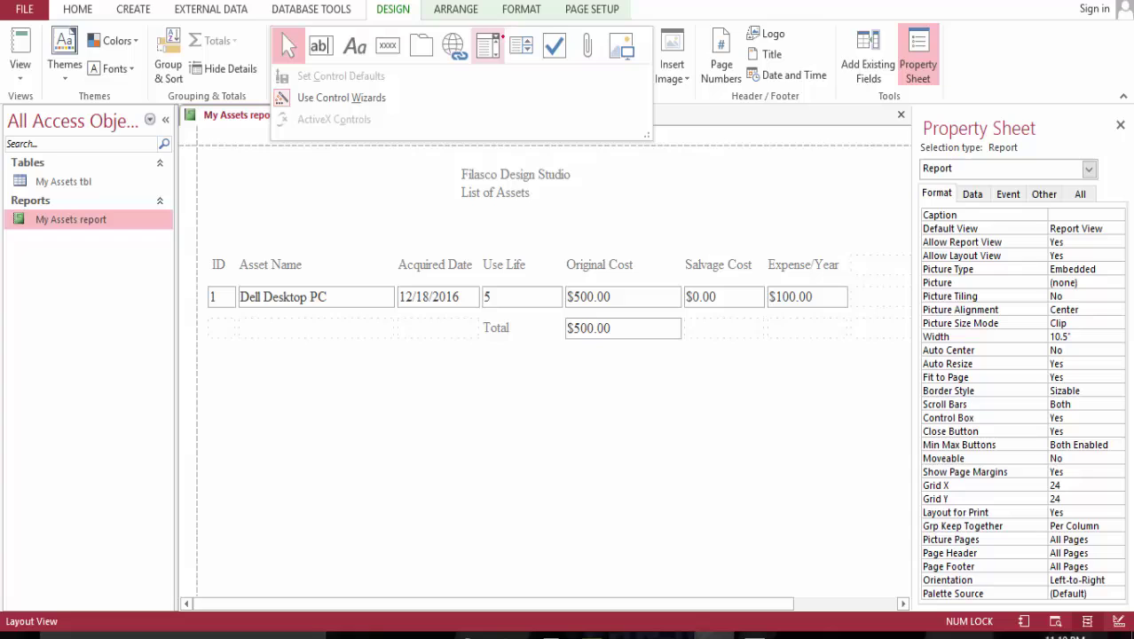
left_click(19, 64)
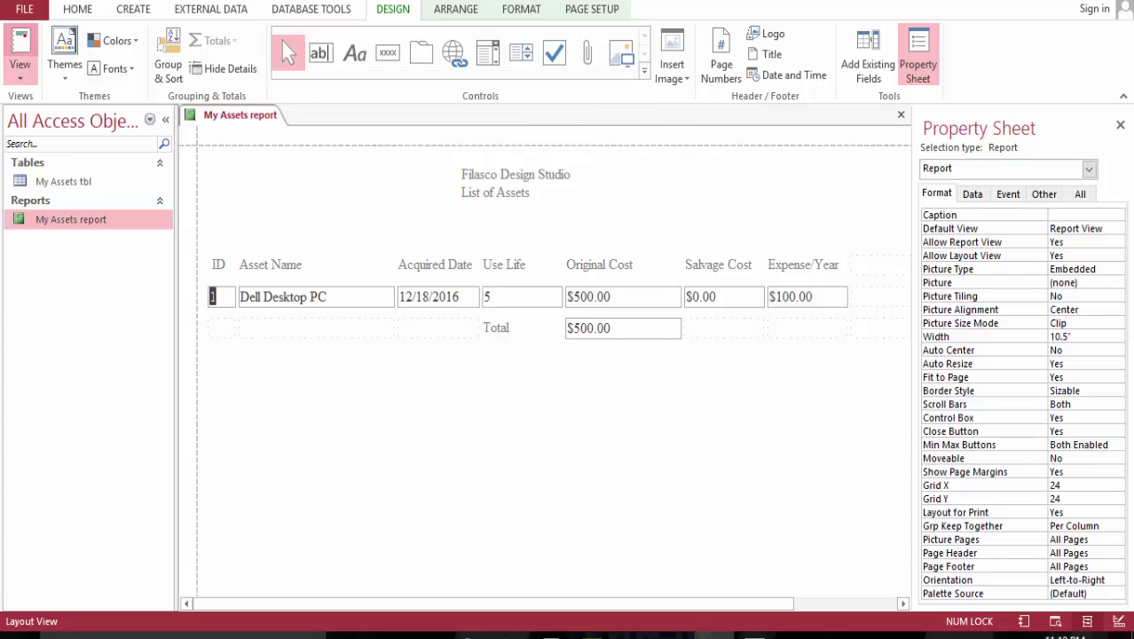
left_click(20, 76)
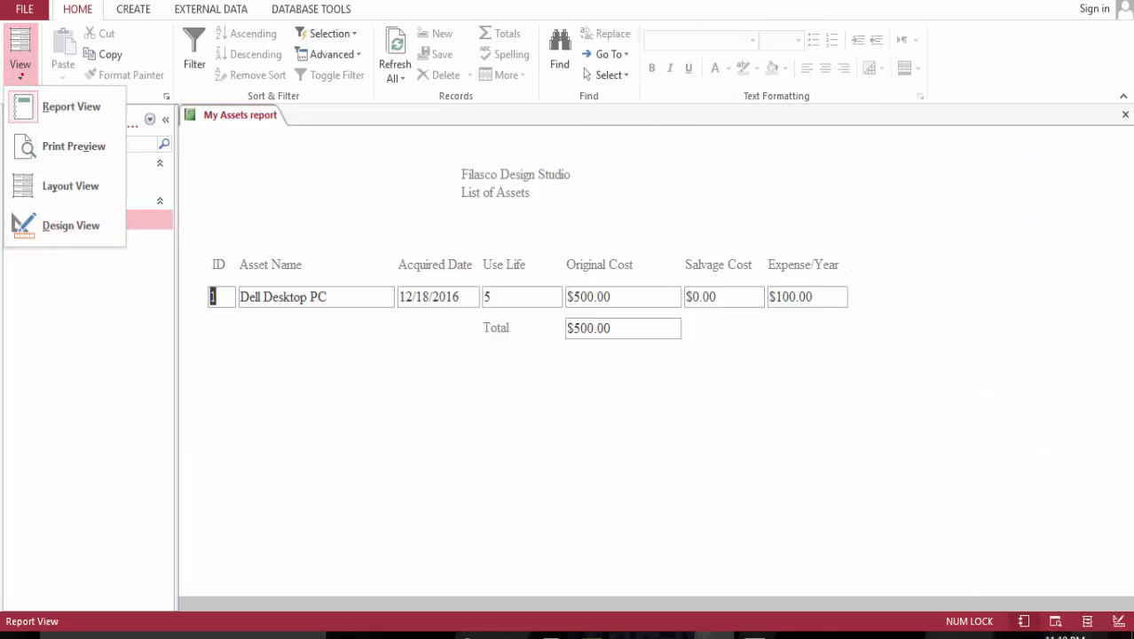
left_click(62, 215)
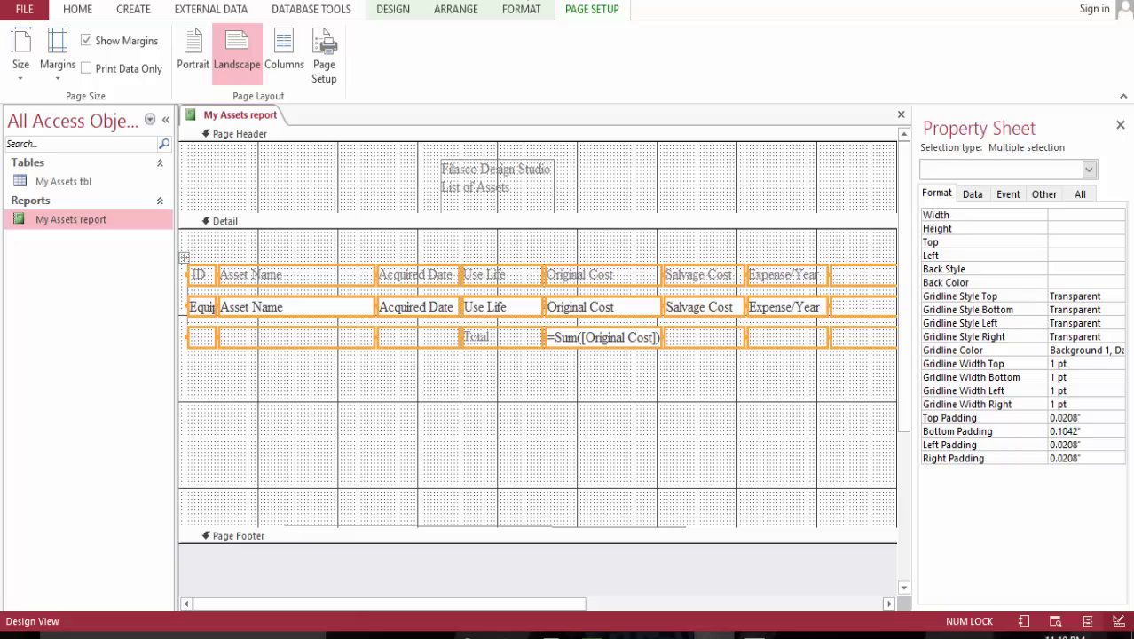
Draw a horizontal line about 7.96" wide beneath the Total row in the Detail section.
left_click(392, 9)
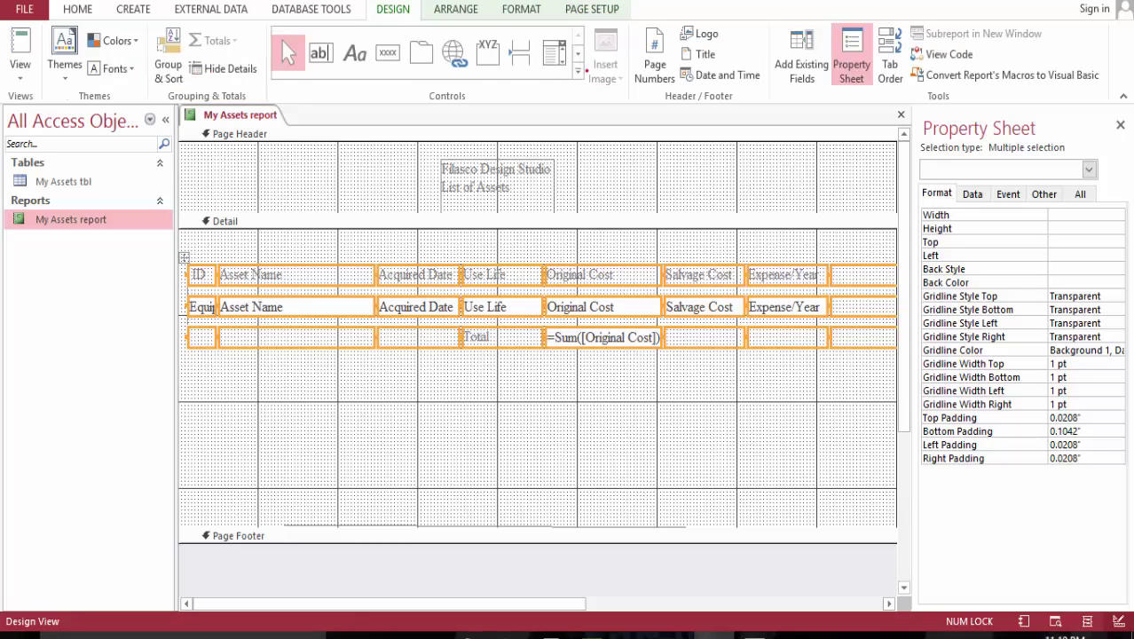
left_click(577, 73)
left_click(322, 81)
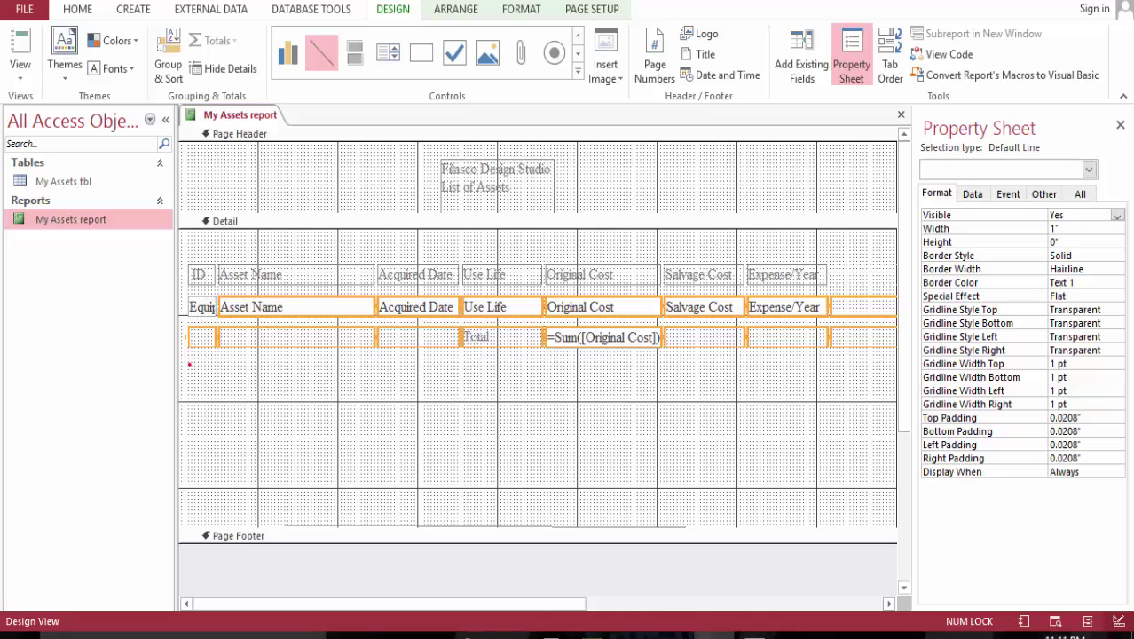
mouse_move(192, 369)
left_mouse_down()
mouse_move(810, 426)
mouse_move(885, 406)
mouse_move(894, 373)
mouse_move(873, 362)
mouse_move(823, 360)
mouse_move(799, 344)
mouse_move(796, 364)
left_mouse_up()
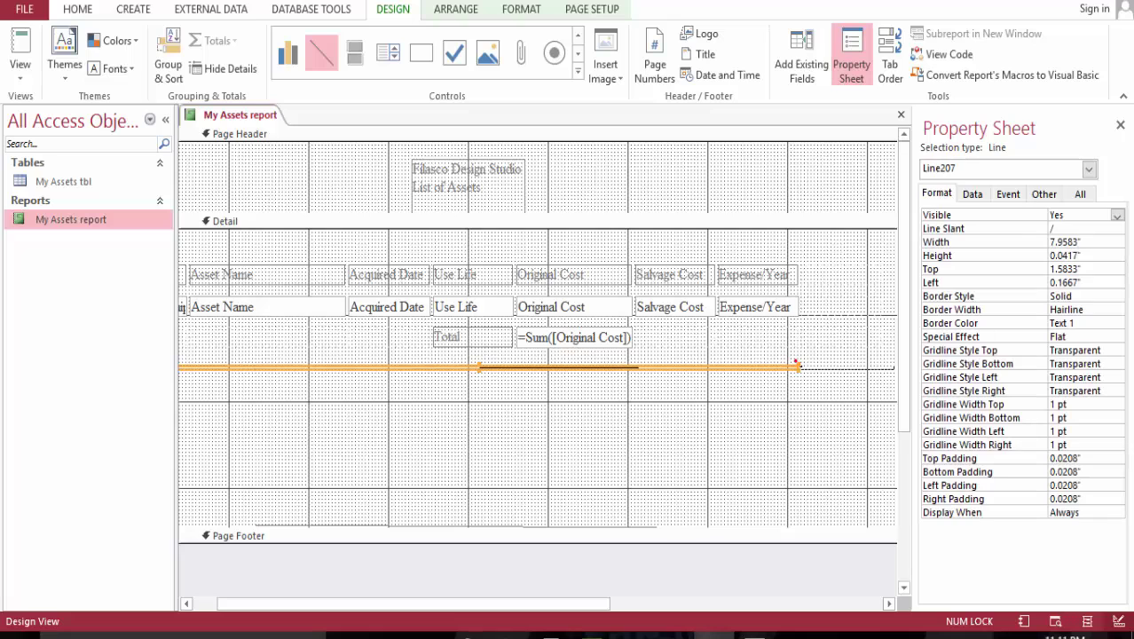
left_click(273, 405)
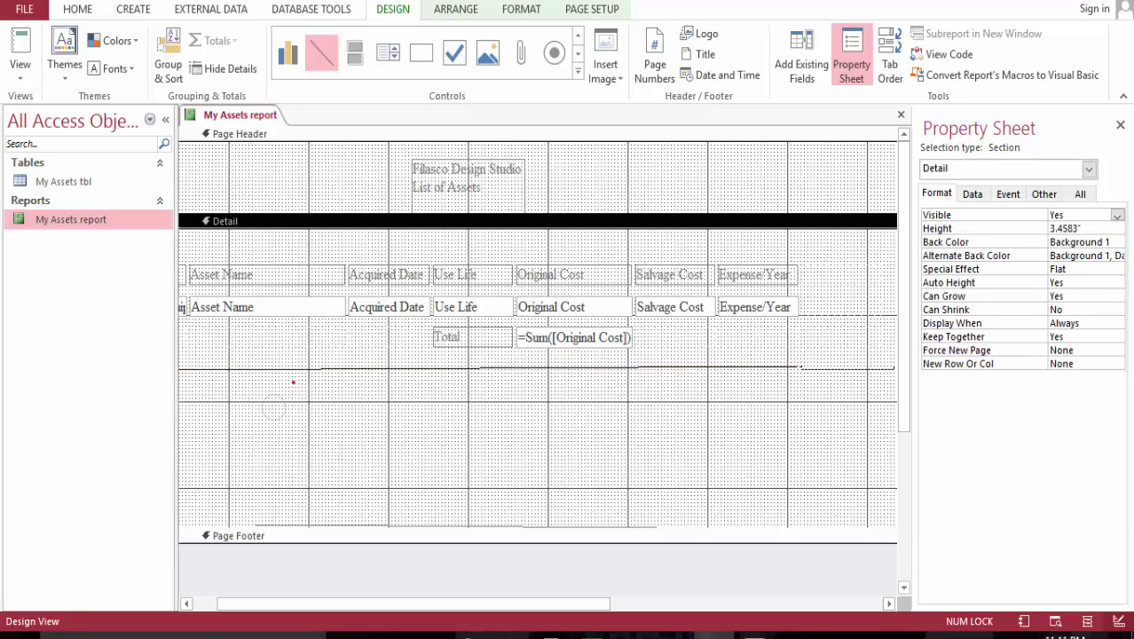
Delete the horizontal line beneath the Total row in the Detail section.
left_click(304, 368)
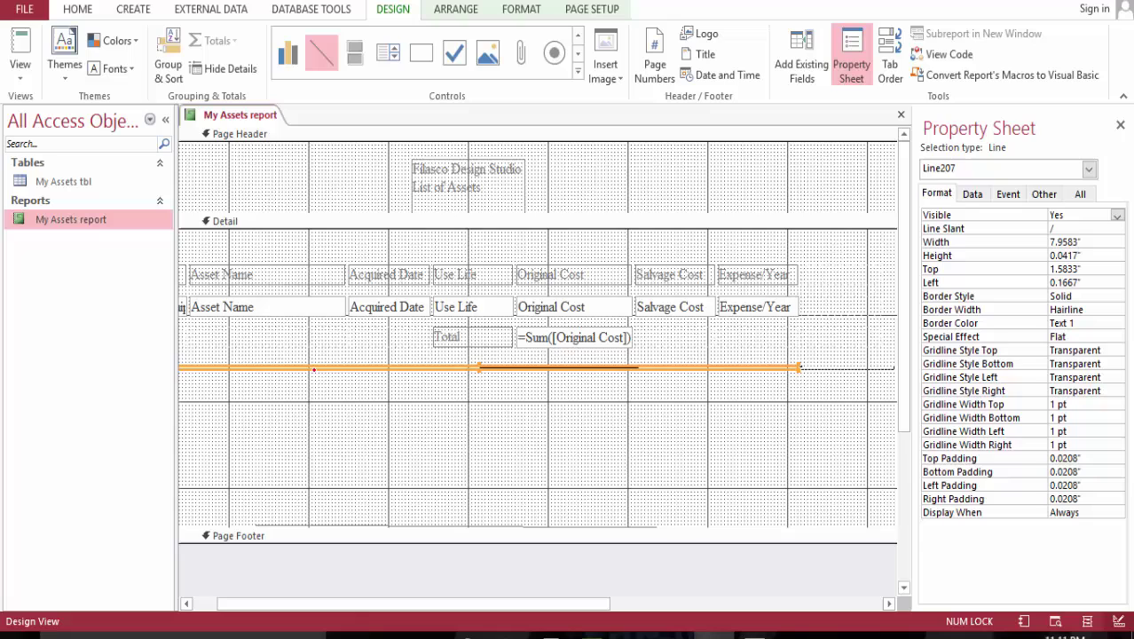
key("Delete")
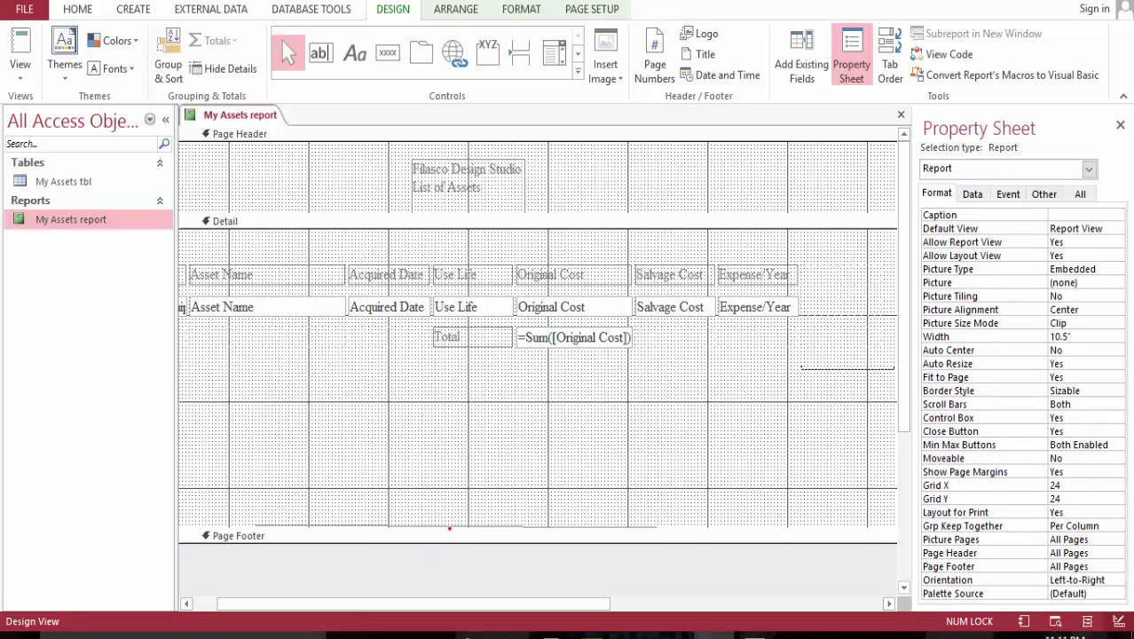
left_click(446, 531)
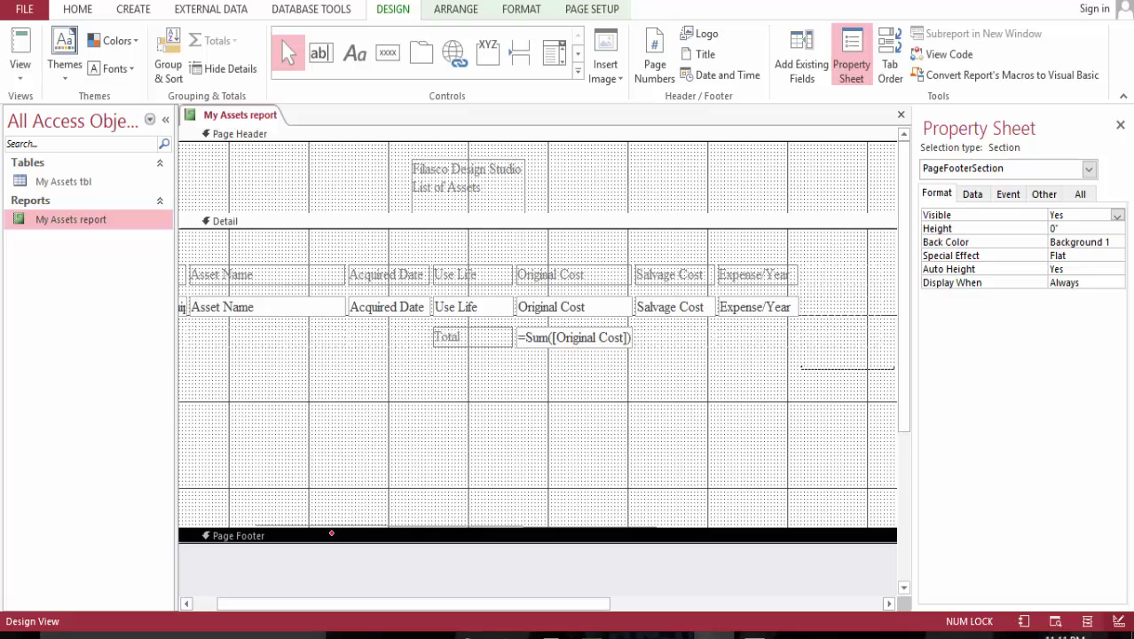
Draw a horizontal line about 8" wide between the field row and the Total row in the Detail section.
left_click_drag(449, 602, 425, 596)
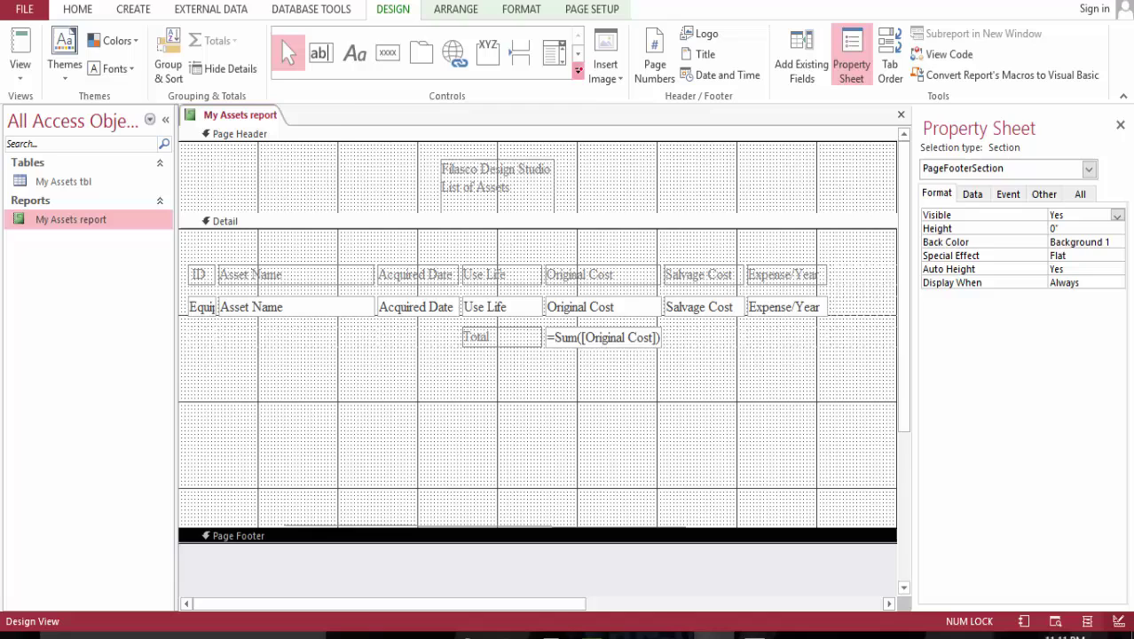
left_click(578, 71)
left_click(318, 79)
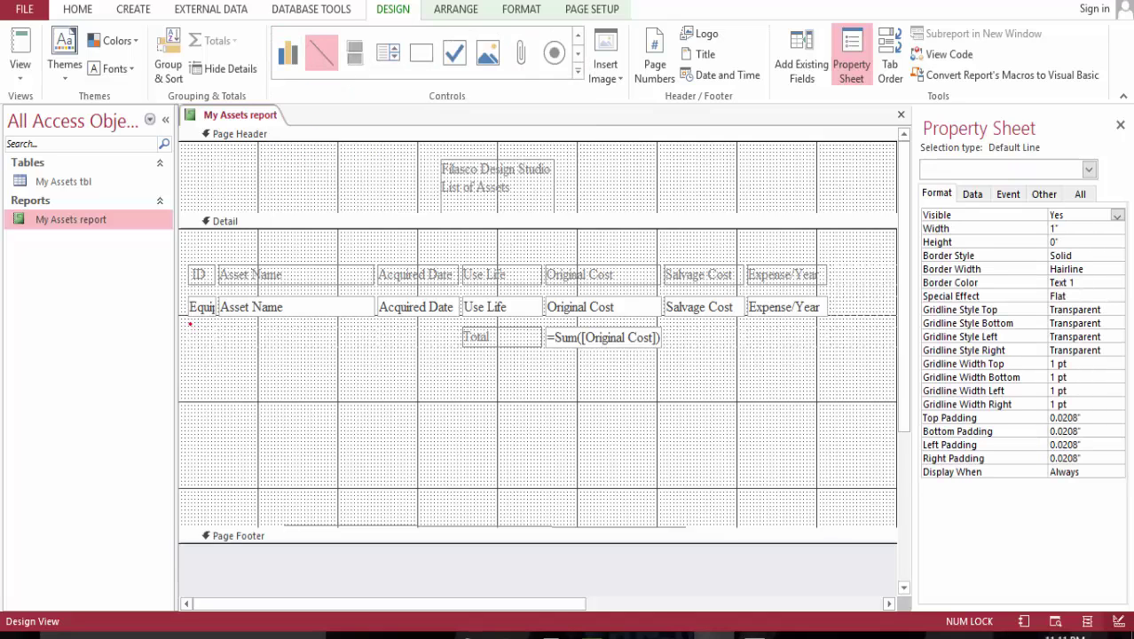
left_click_drag(190, 325, 831, 325)
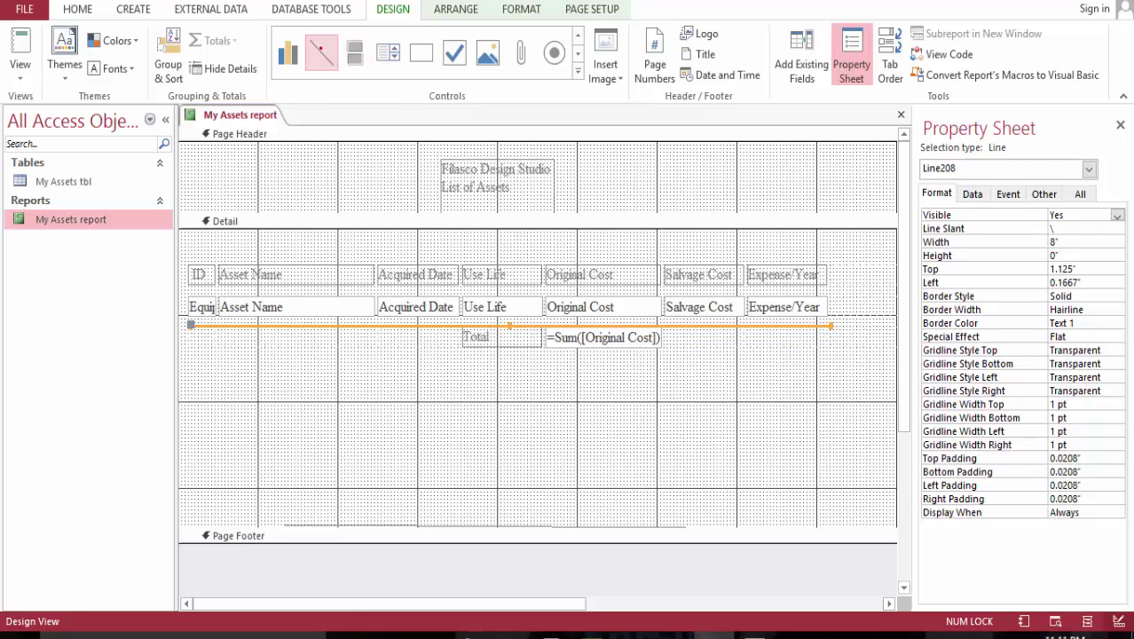
Draw a horizontal line about 8" wide between the column heading labels and the field row.
left_click(321, 54)
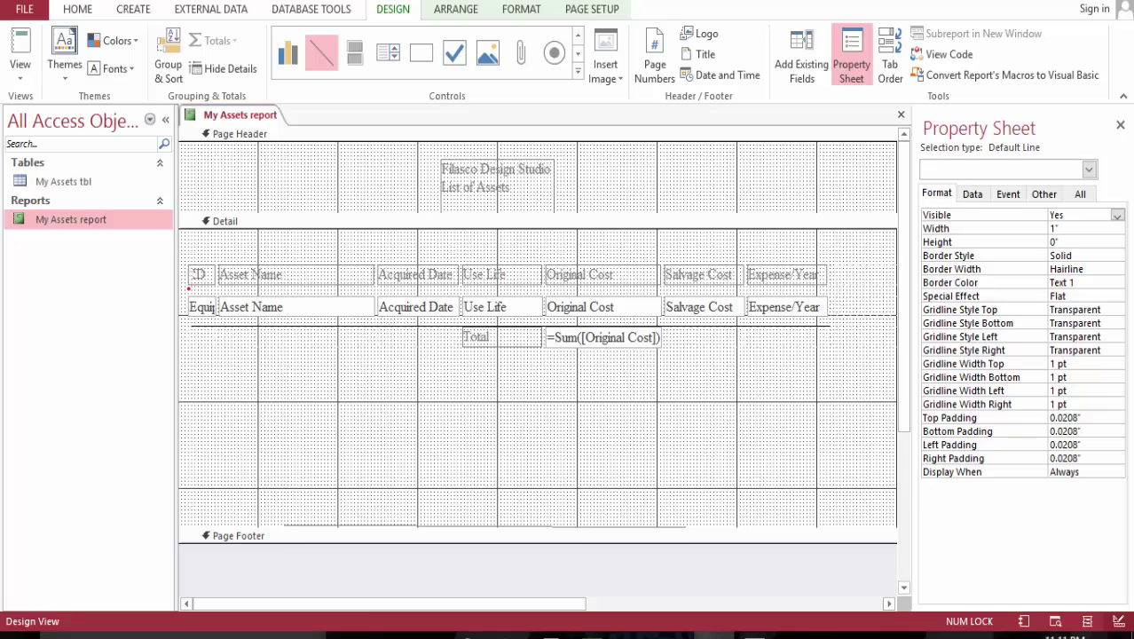
left_click(188, 288)
mouse_move(188, 288)
left_mouse_down()
mouse_move(833, 327)
mouse_move(824, 289)
left_mouse_up()
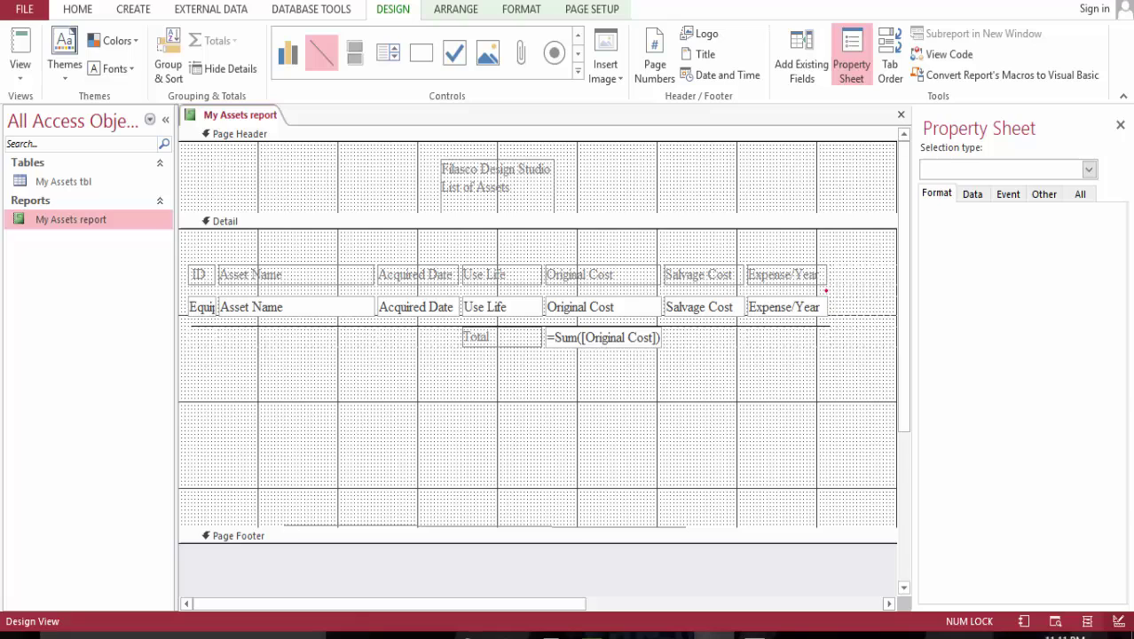
left_click_drag(825, 289, 825, 291)
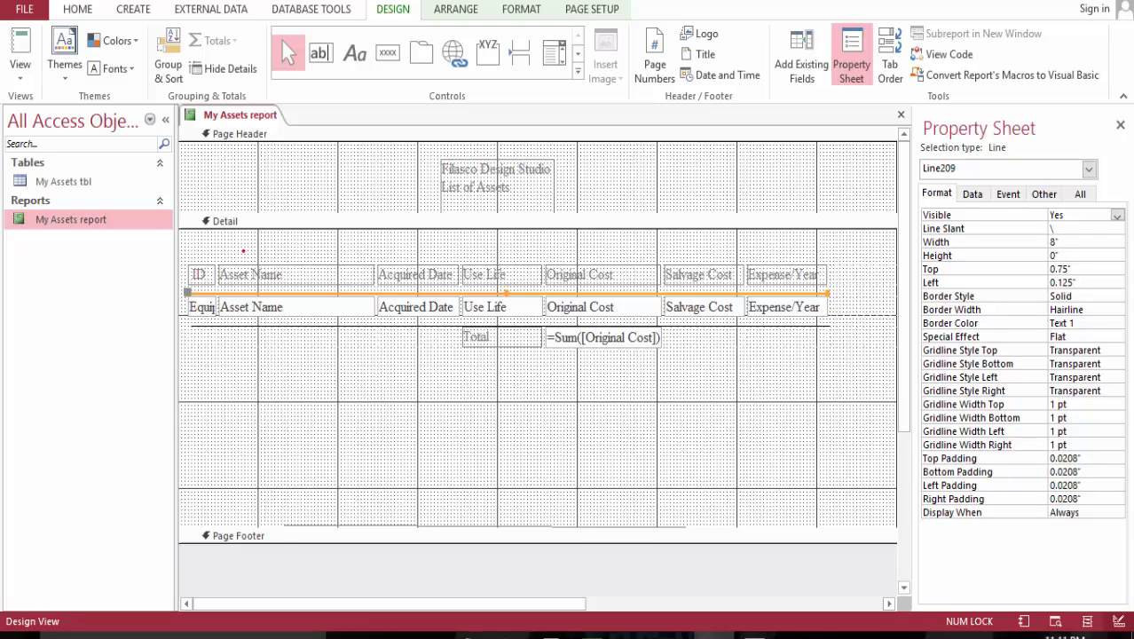
Give all heading labels, the field text boxes, the Total label and the Original Cost sum box a transparent shape outline.
left_click(246, 251)
left_click(198, 270, "shift")
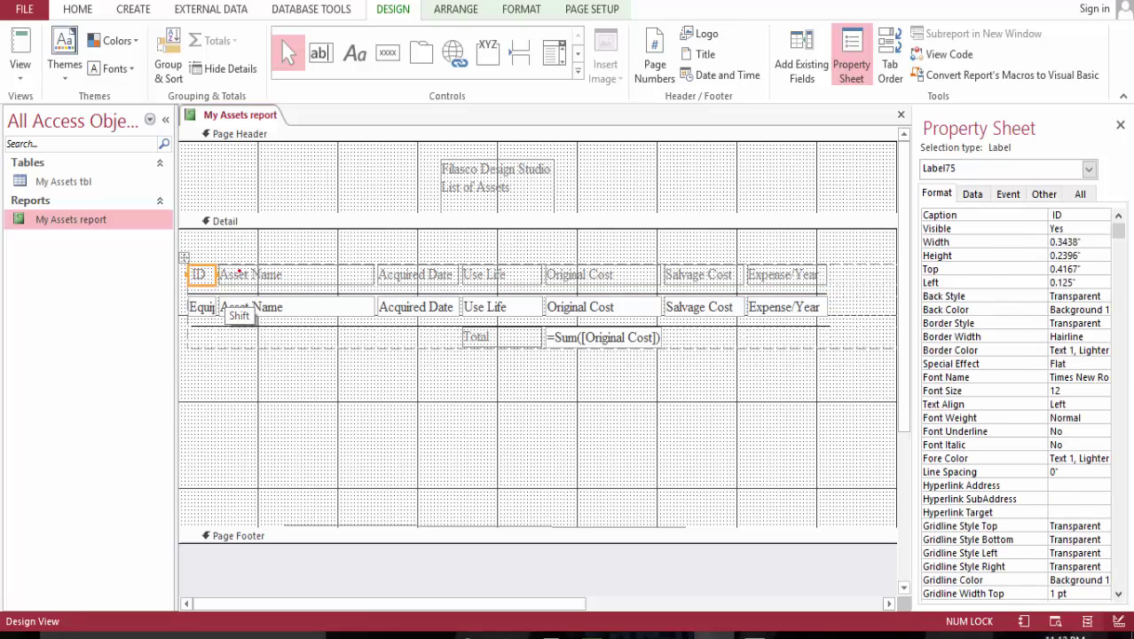
left_click(240, 271, "shift")
left_click(405, 268, "shift")
left_click(488, 275, "shift")
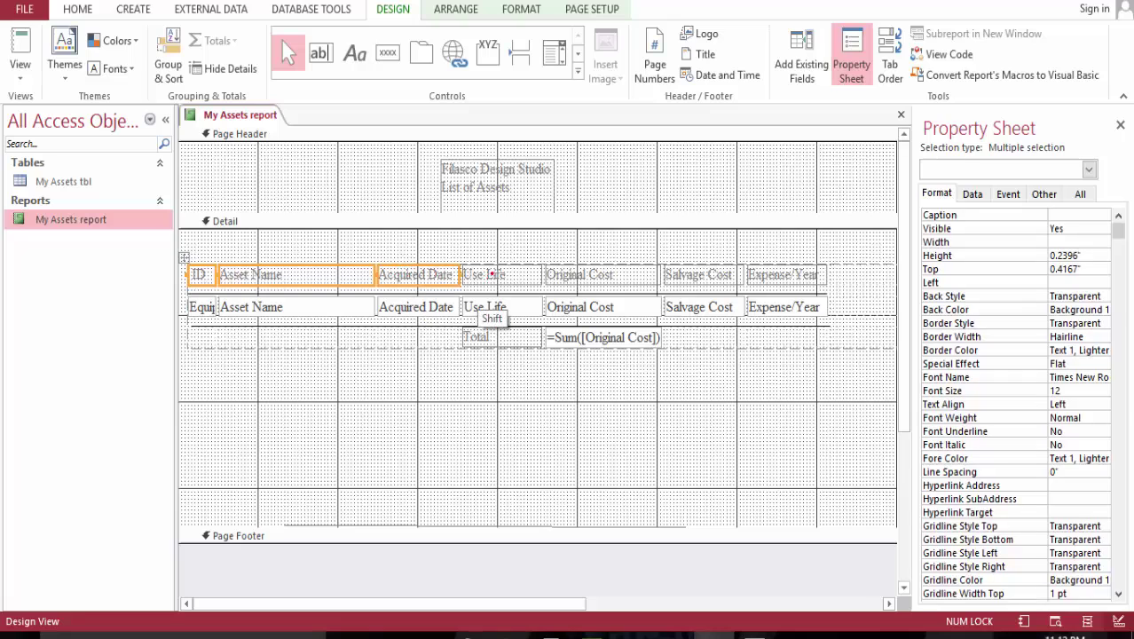
left_click(584, 277, "shift")
left_click(678, 277, "shift")
left_click(757, 278, "shift")
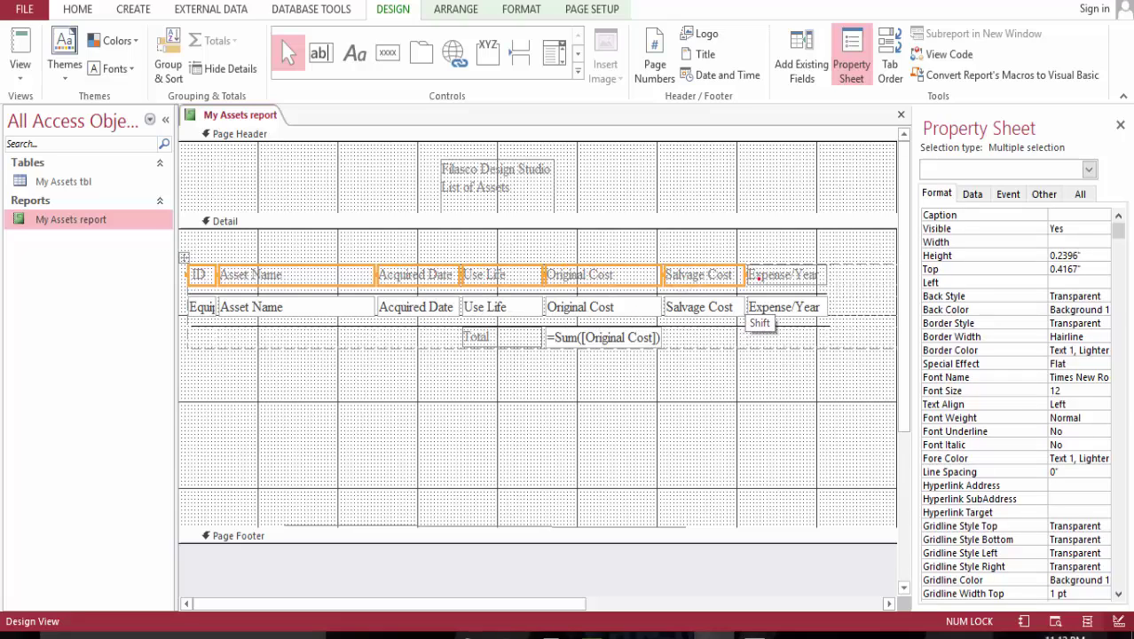
left_click(199, 306, "shift")
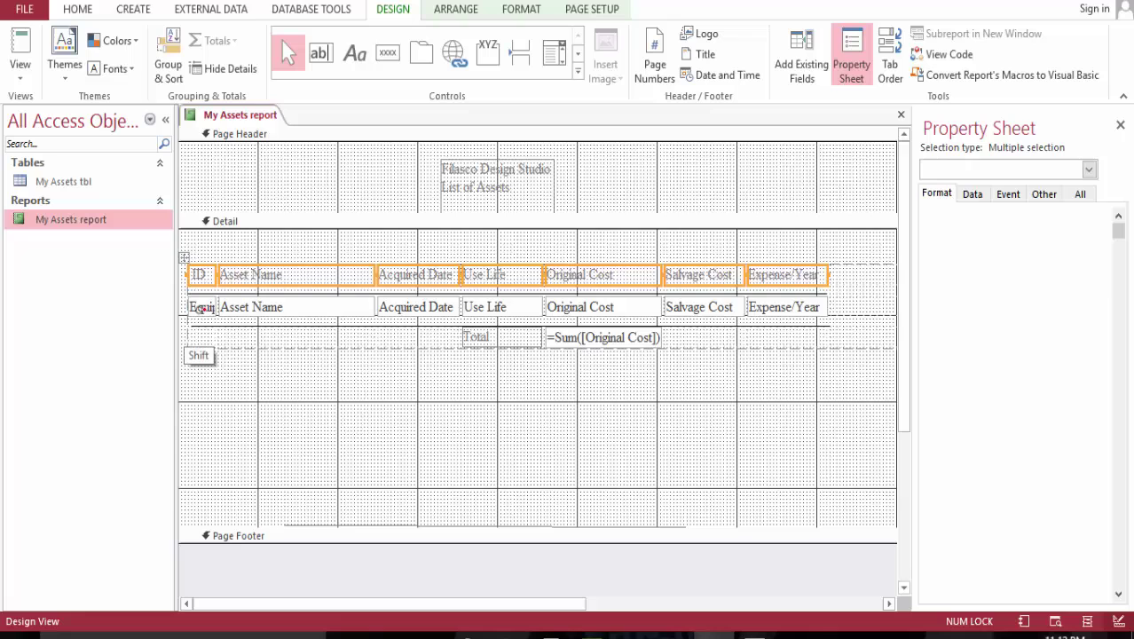
left_click(238, 307, "shift")
left_click(406, 306, "shift")
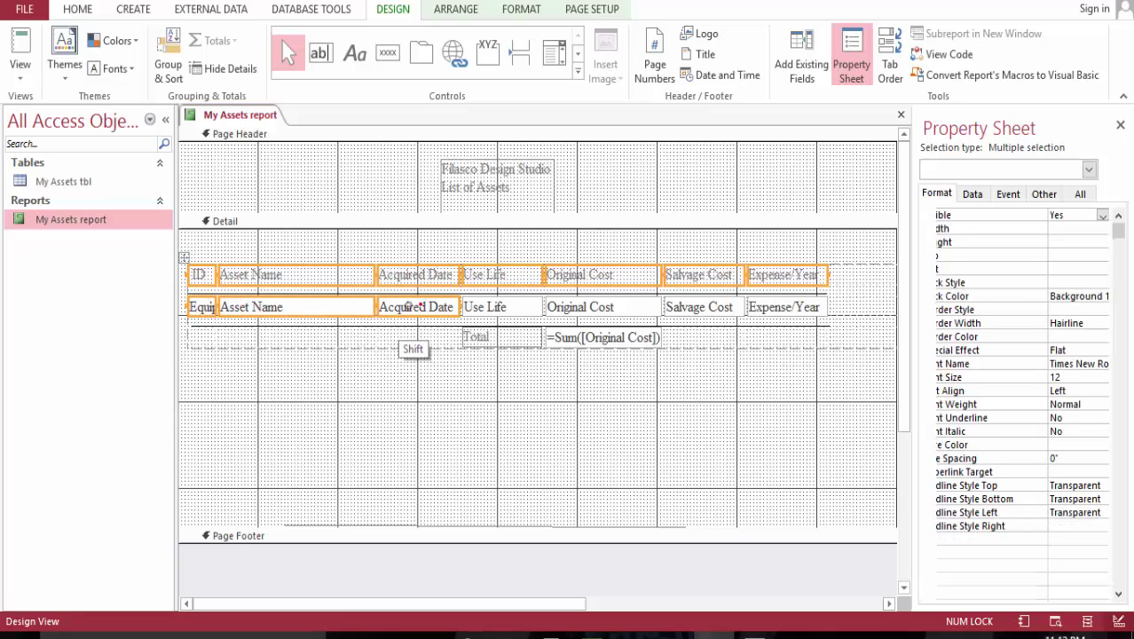
left_click(502, 307, "shift")
left_click(568, 306, "shift")
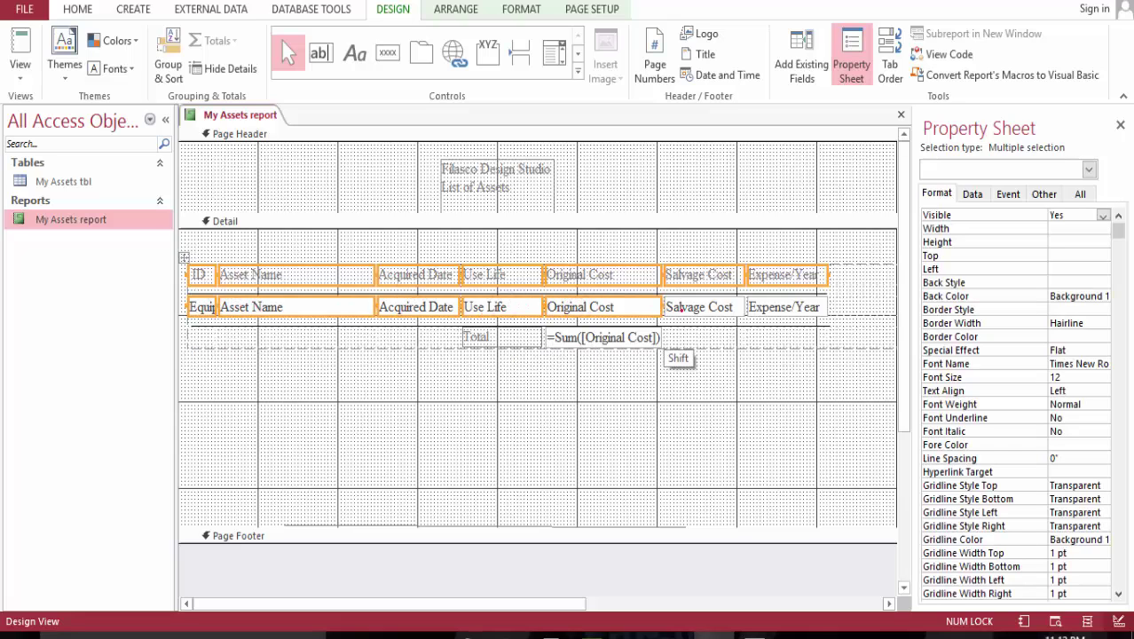
left_click(700, 307, "shift")
left_click(768, 306, "shift")
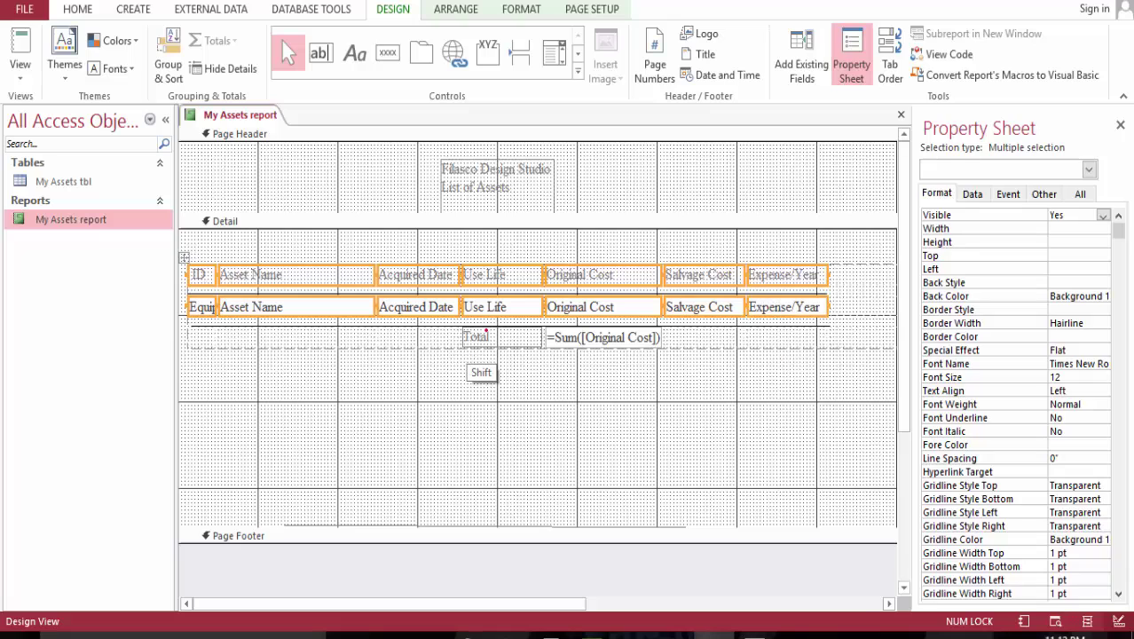
left_click(485, 336, "shift")
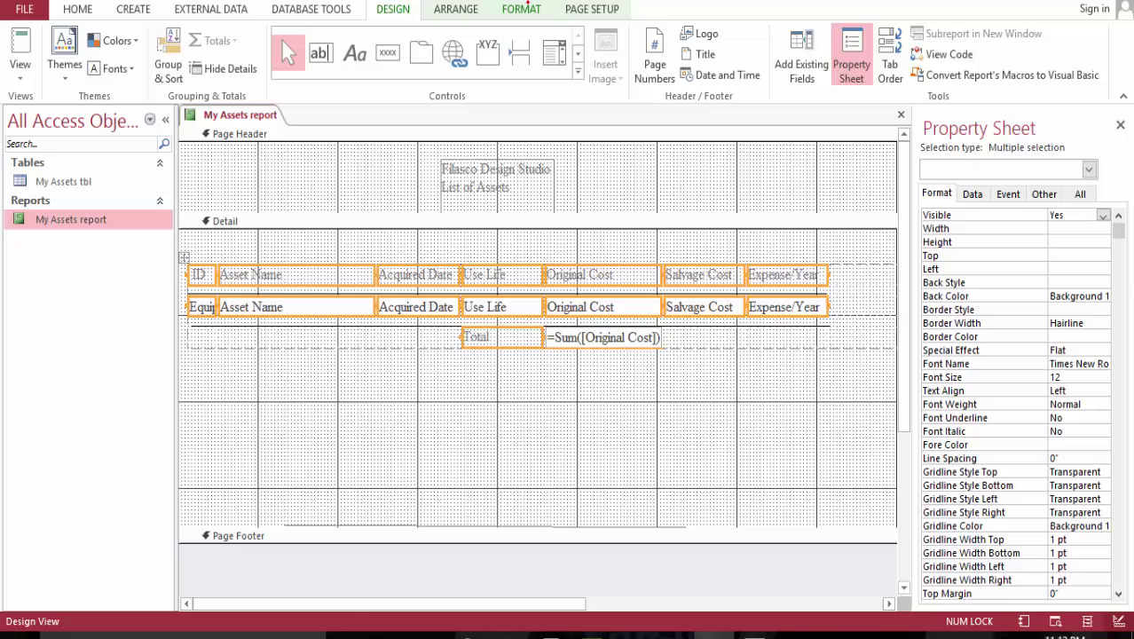
left_click(532, 11)
left_click(736, 55)
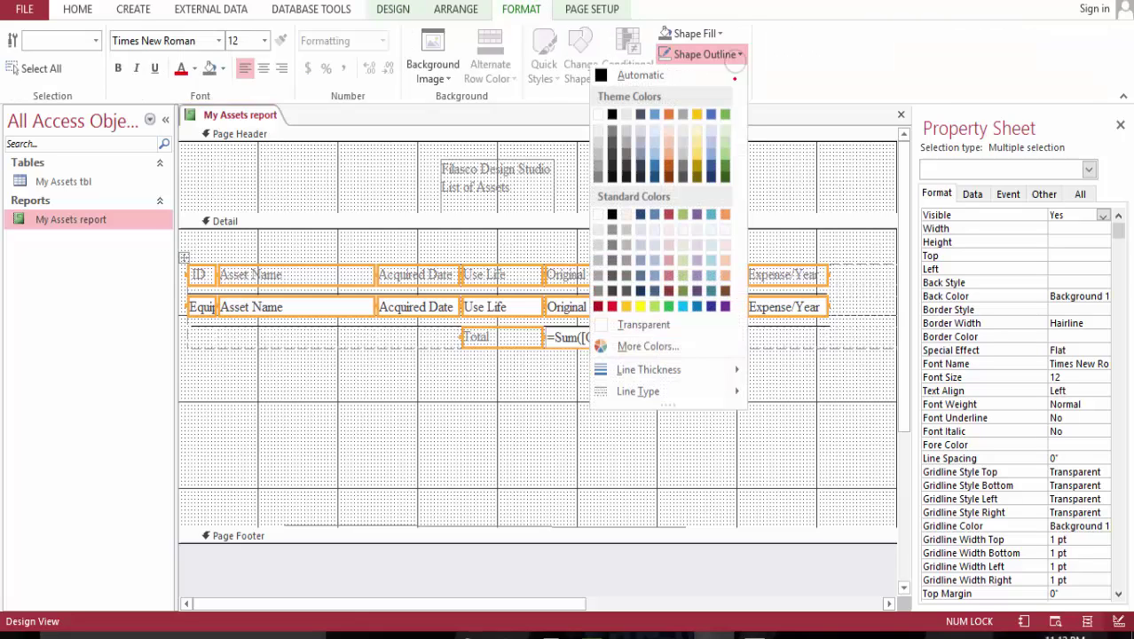
left_click(643, 325)
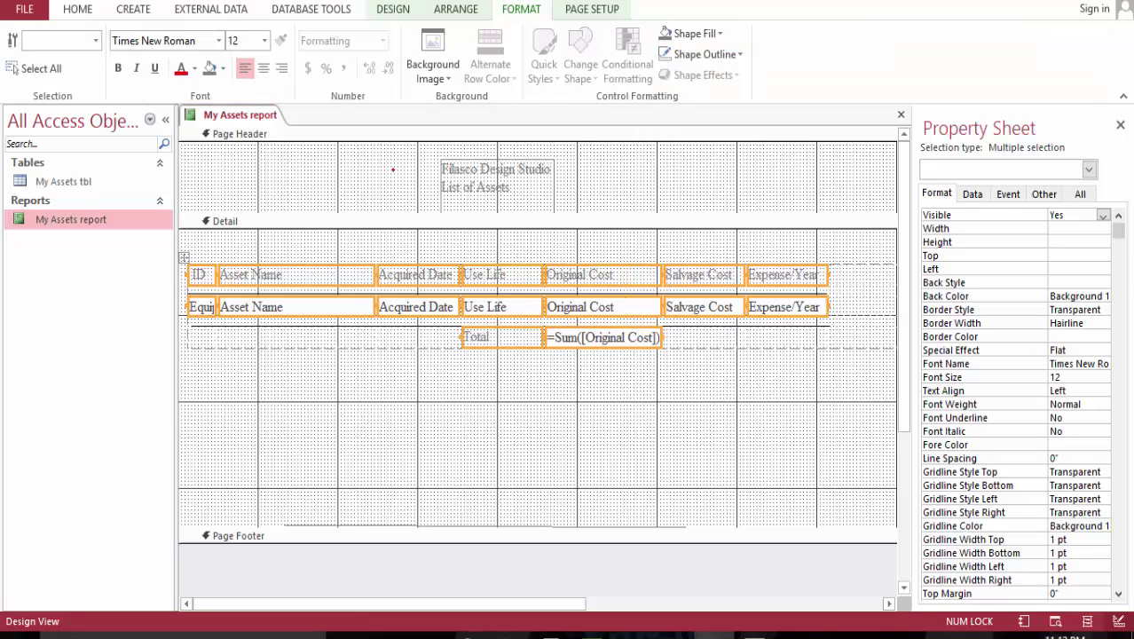
Preview the report in Report View, and in Layout View narrow the Asset Name column to about 1.25".
left_click(78, 9)
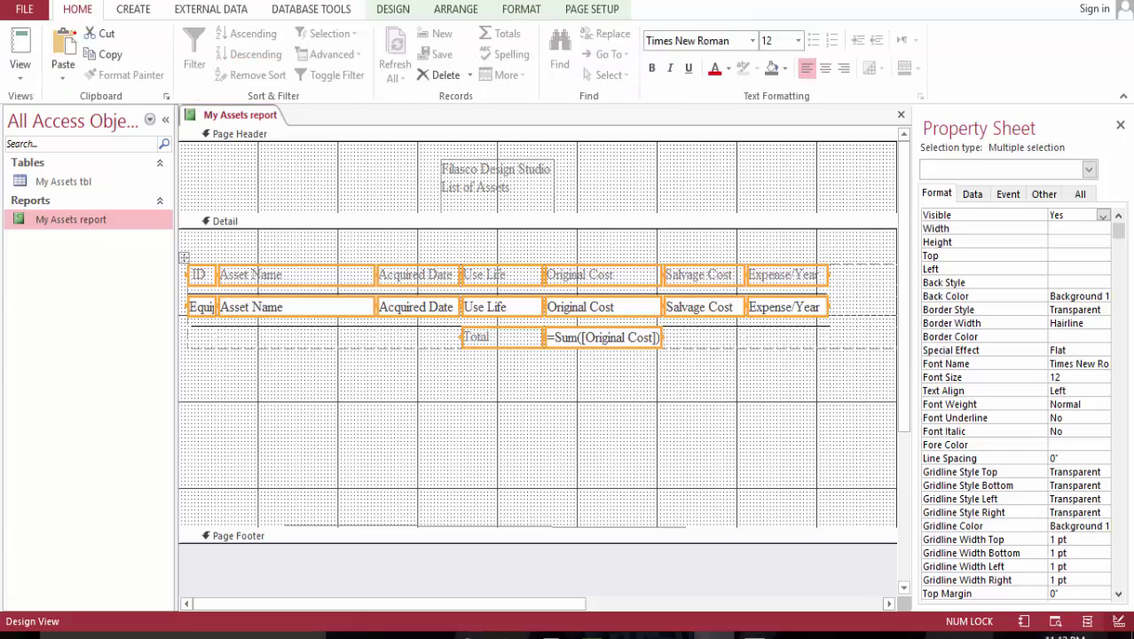
left_click(19, 49)
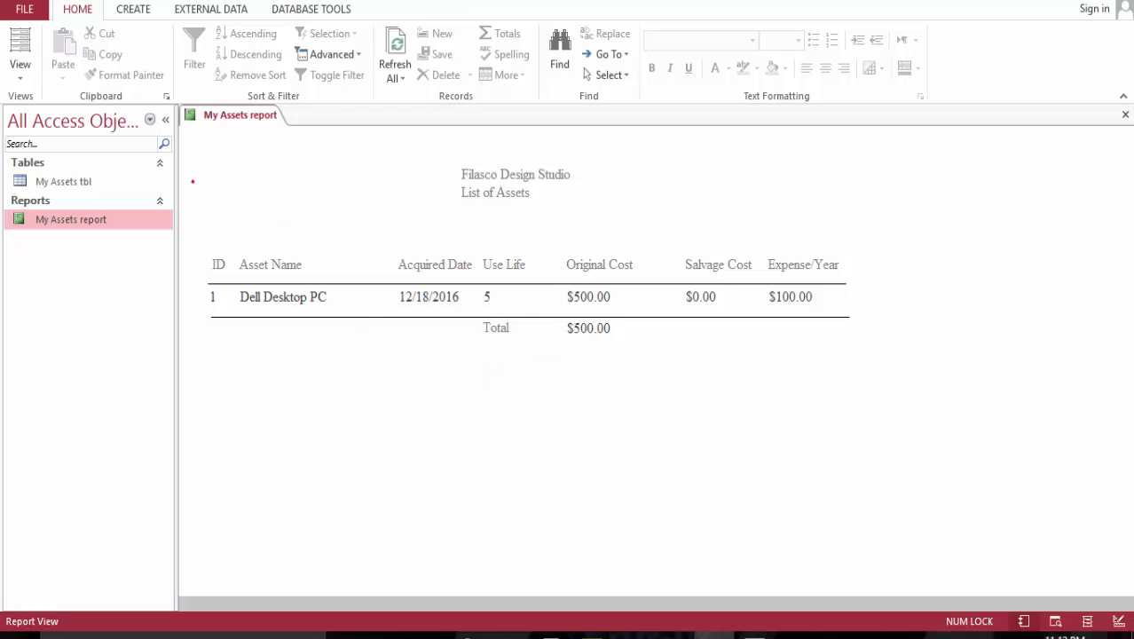
left_click(20, 47)
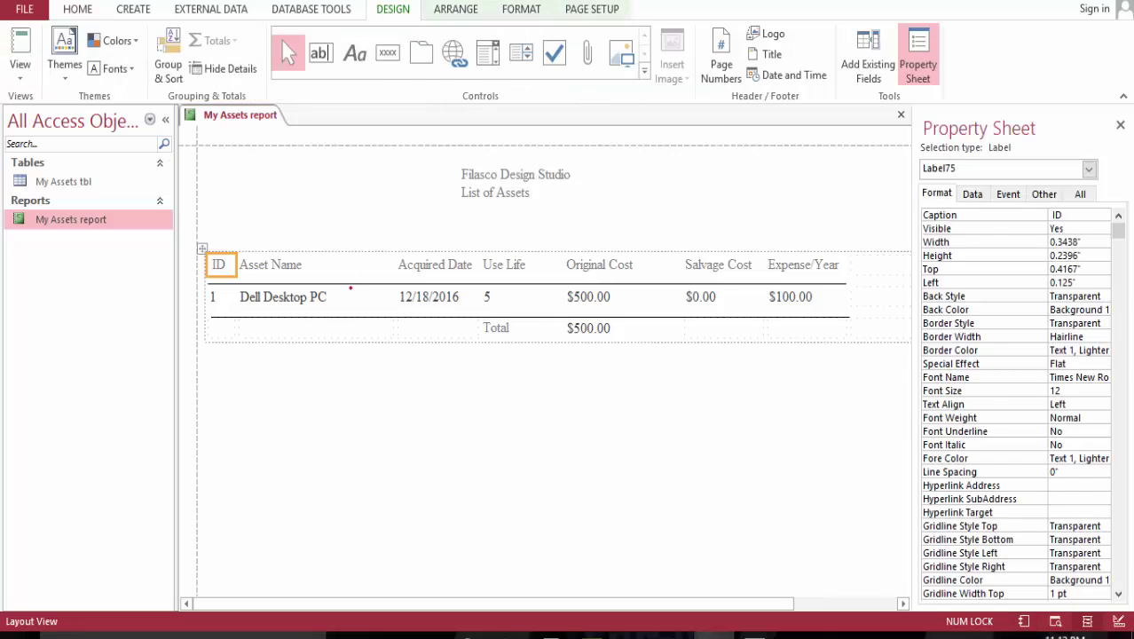
left_click(369, 295)
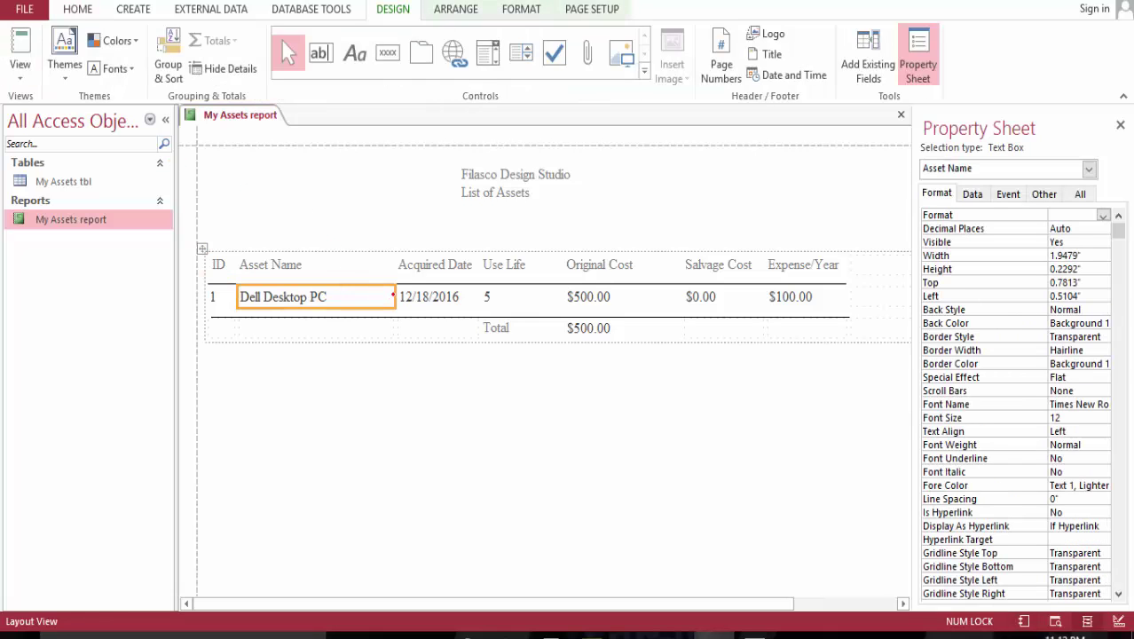
left_click_drag(393, 293, 338, 295)
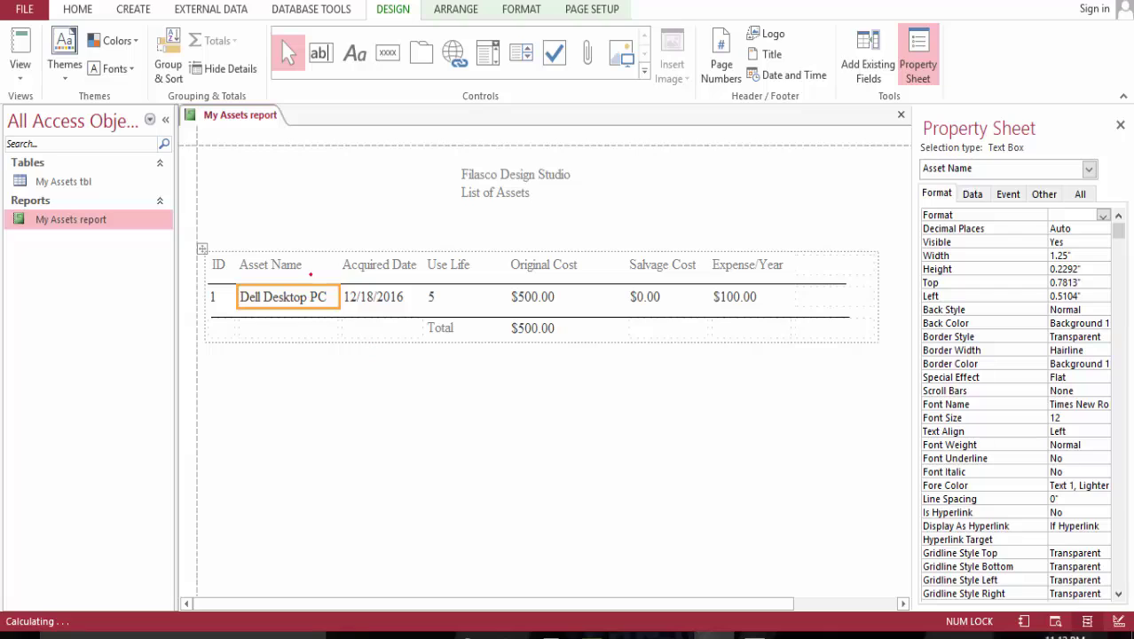
Open the My Assets tbl table and add a new record with the asset name Dell keyboard.
left_click(55, 181)
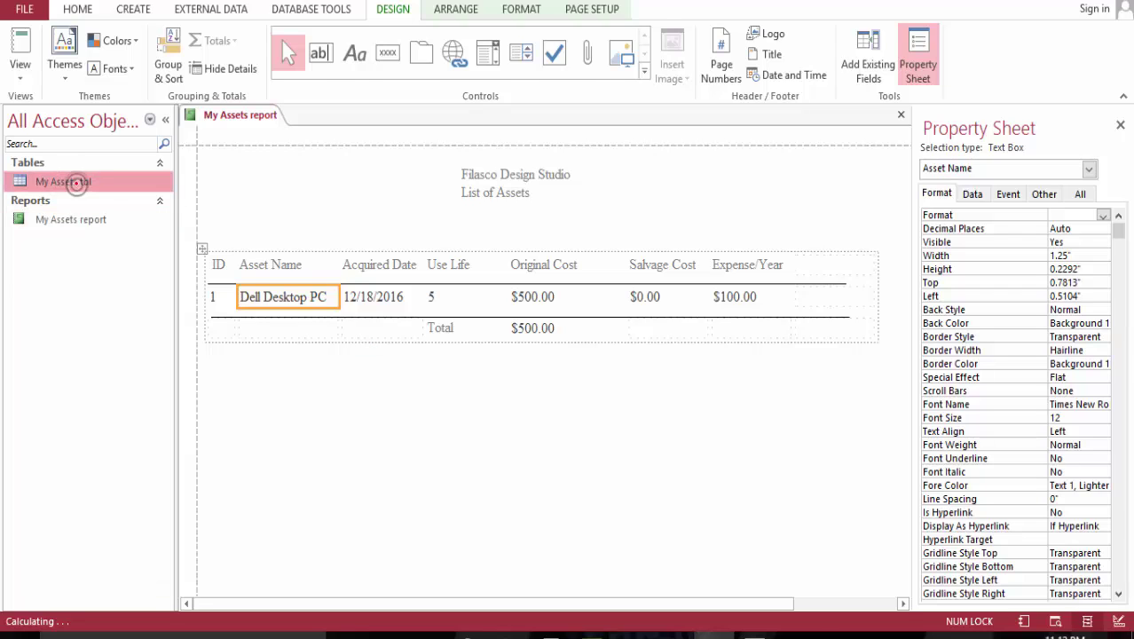
double_click(76, 180)
left_click(291, 168)
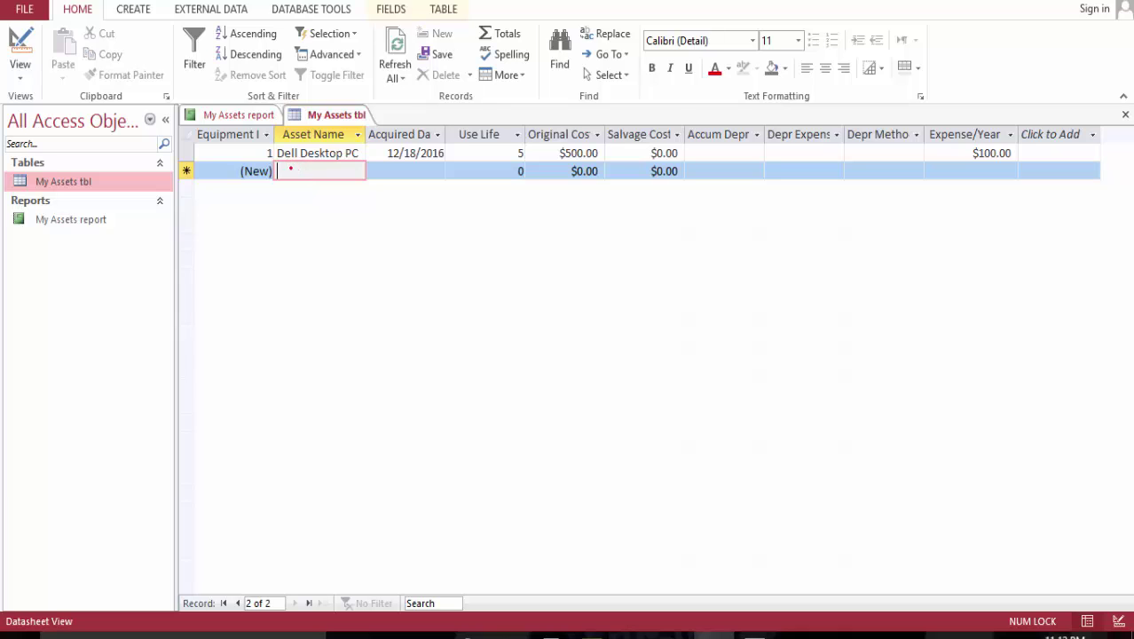
type("Dell k")
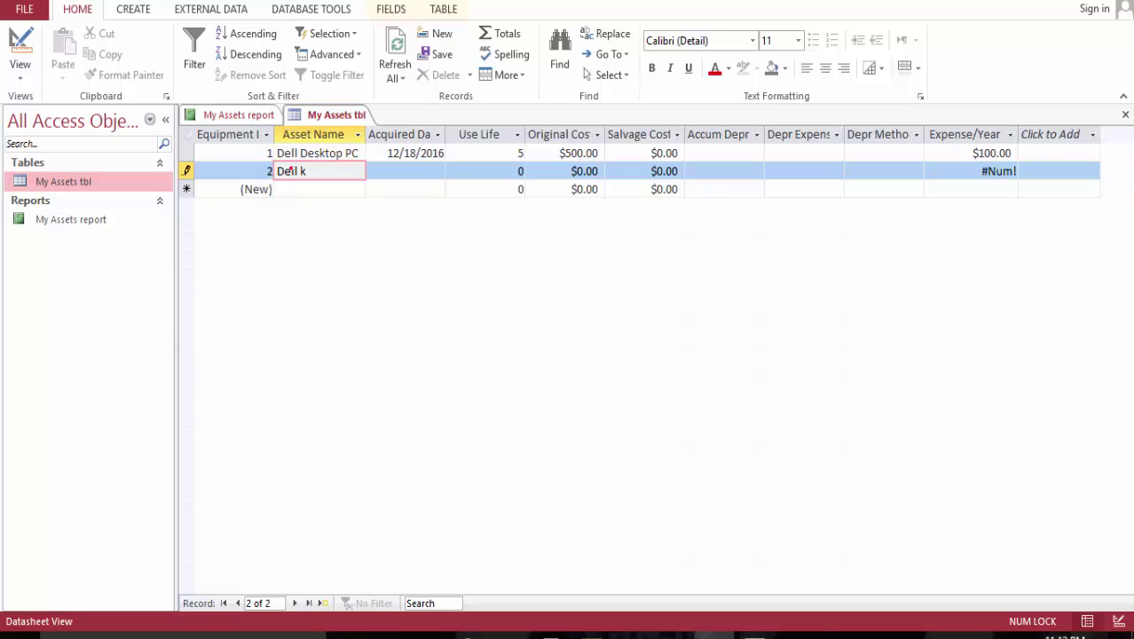
type("eyboard")
key("Tab")
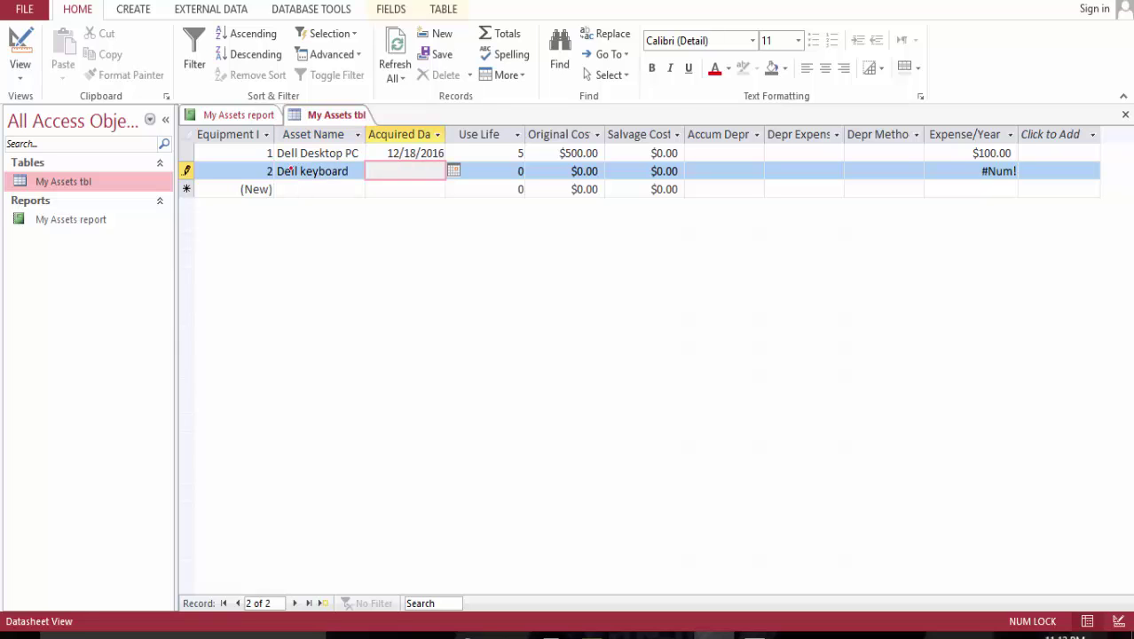
Set the Dell keyboard record's acquired date to today, 12/18/2016, and its use life to 10.
left_click(453, 170)
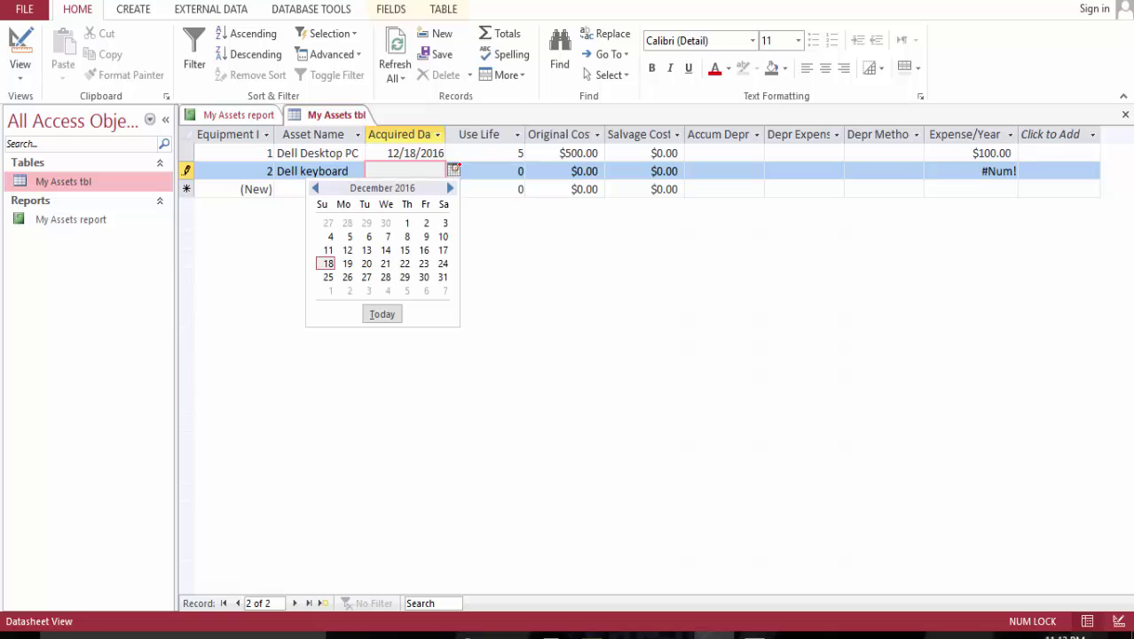
left_click(383, 312)
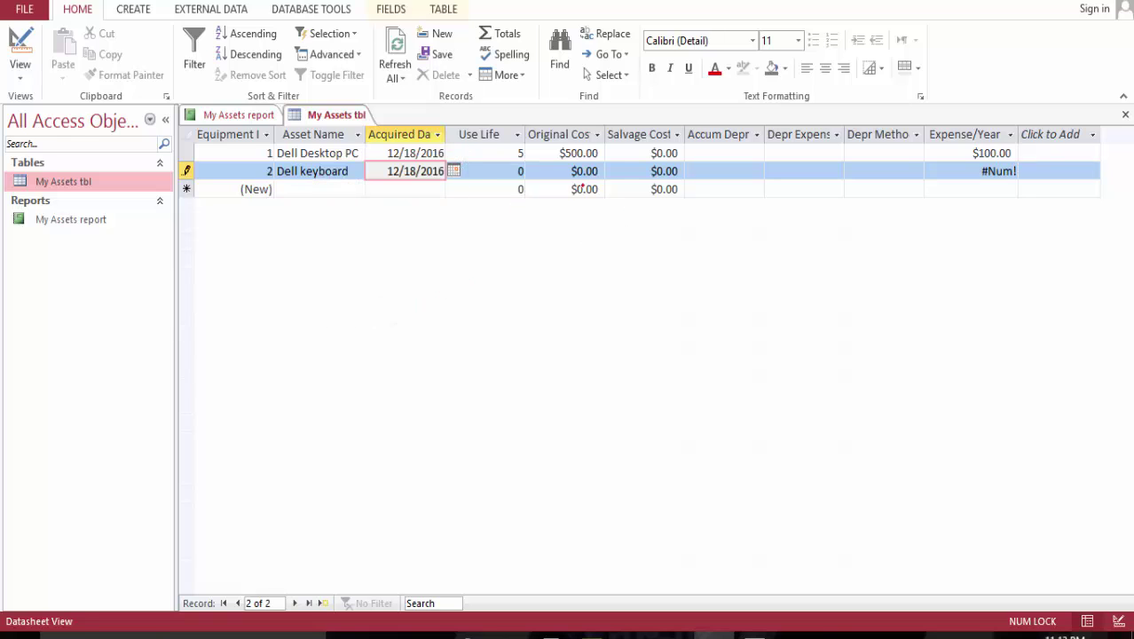
left_click(514, 171)
key("BackSpace")
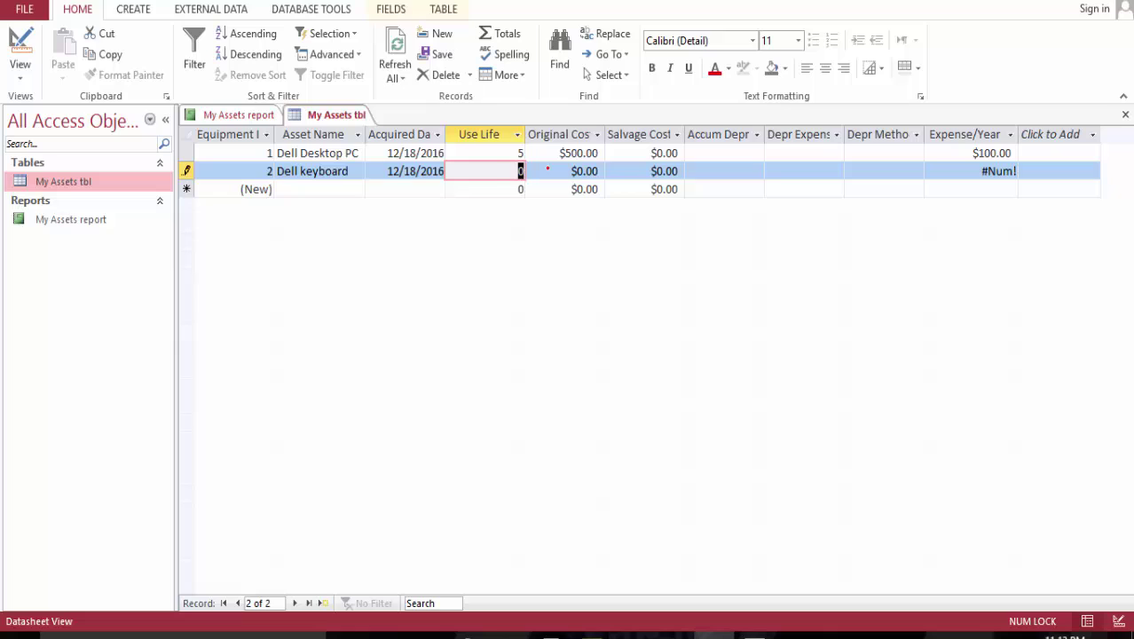
type("10")
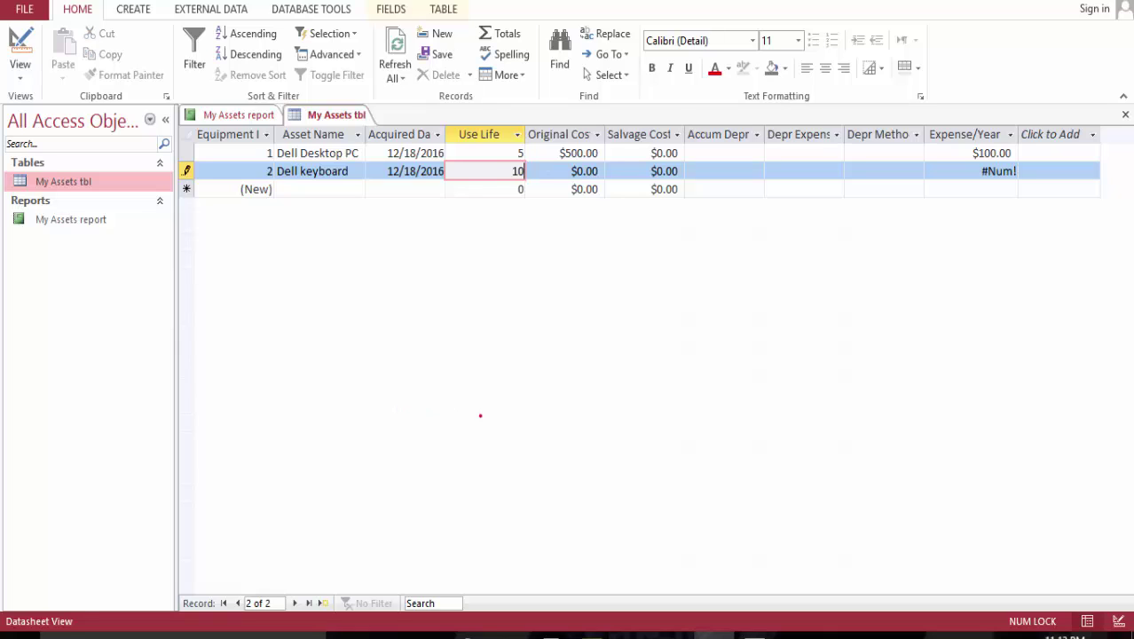
Set the Dell keyboard record's original cost to $100.
left_click(587, 171)
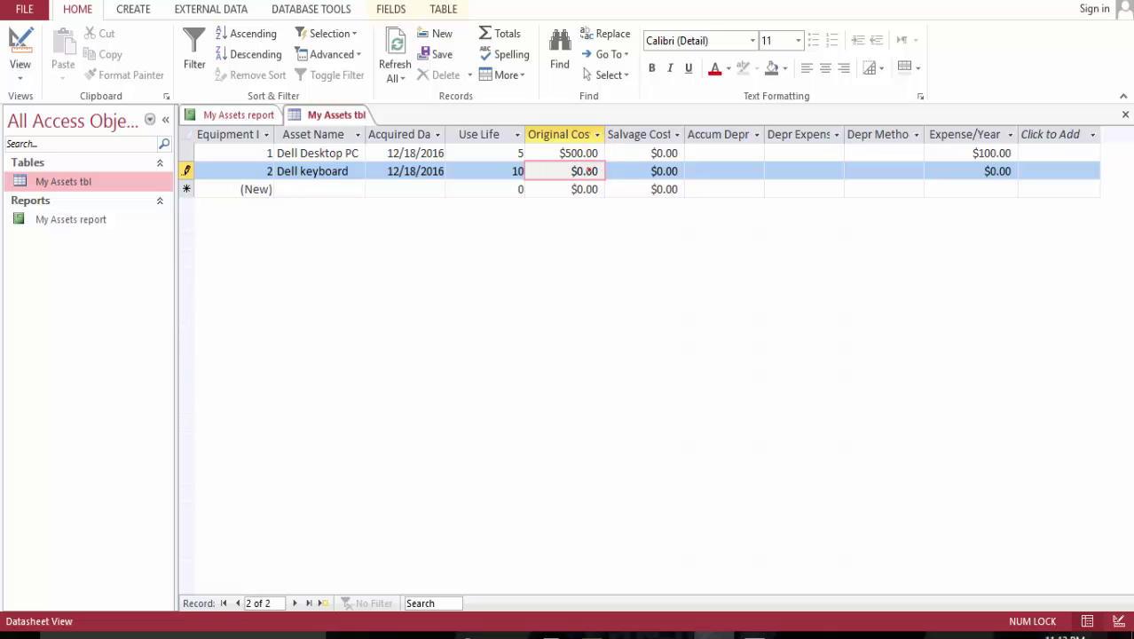
left_click_drag(577, 172, 606, 169)
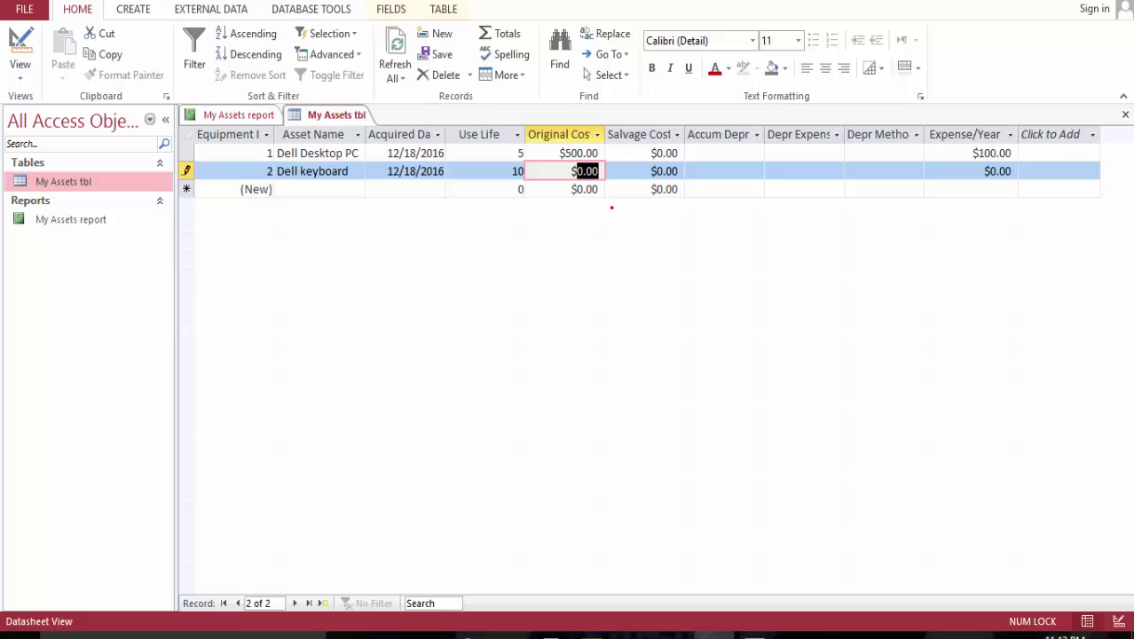
type("100")
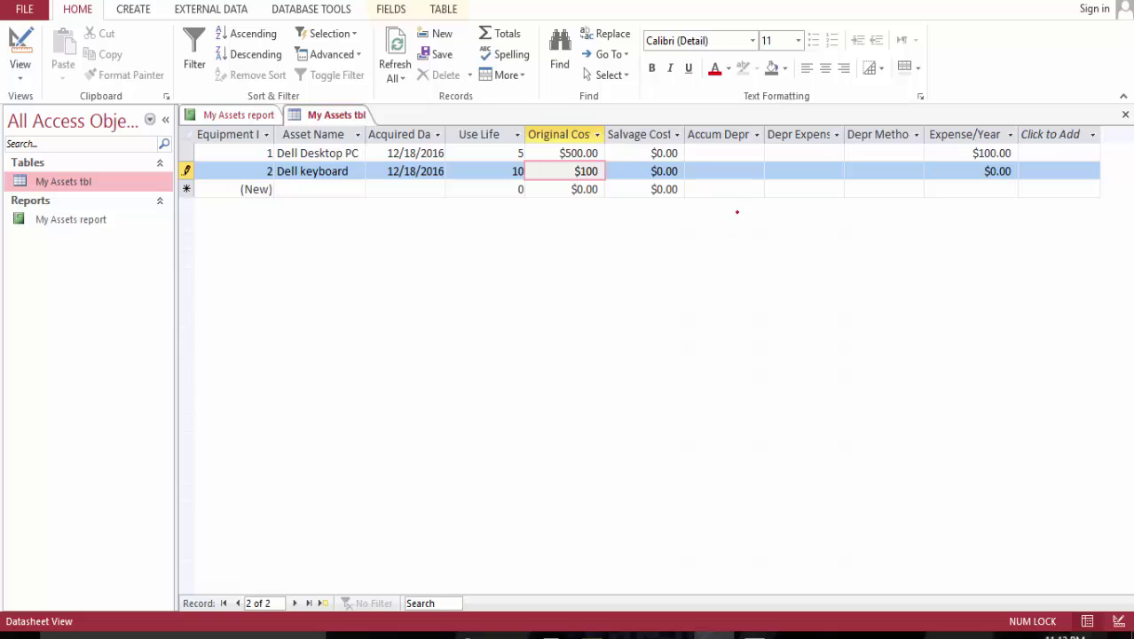
Set the Dell keyboard record's salvage cost to $0 and save the My Assets tbl table.
key("Tab")
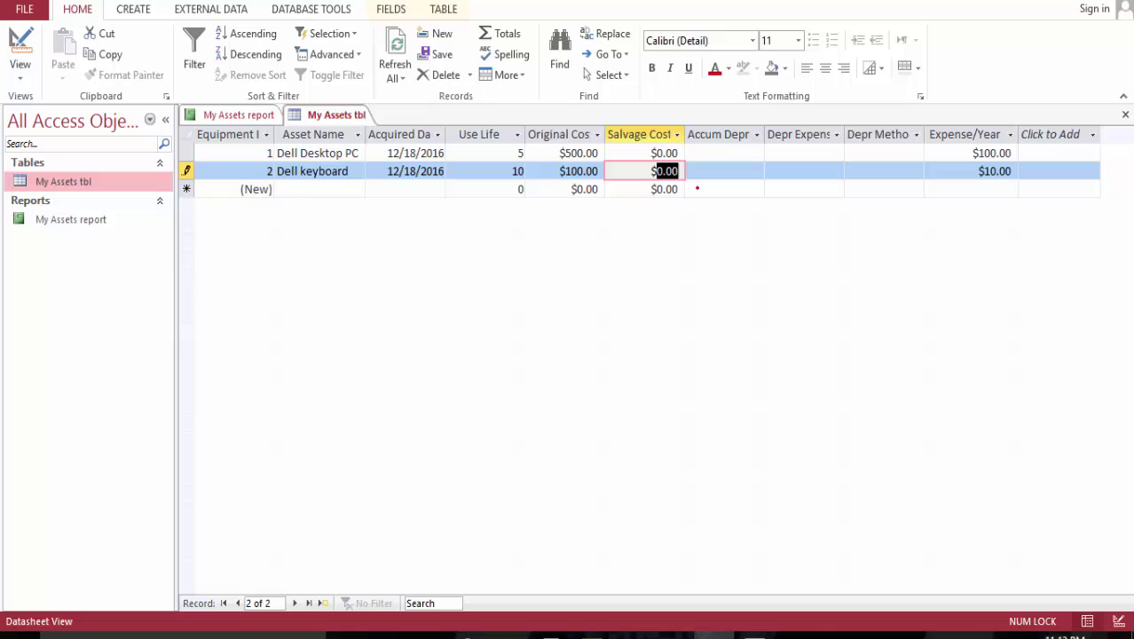
type("$0")
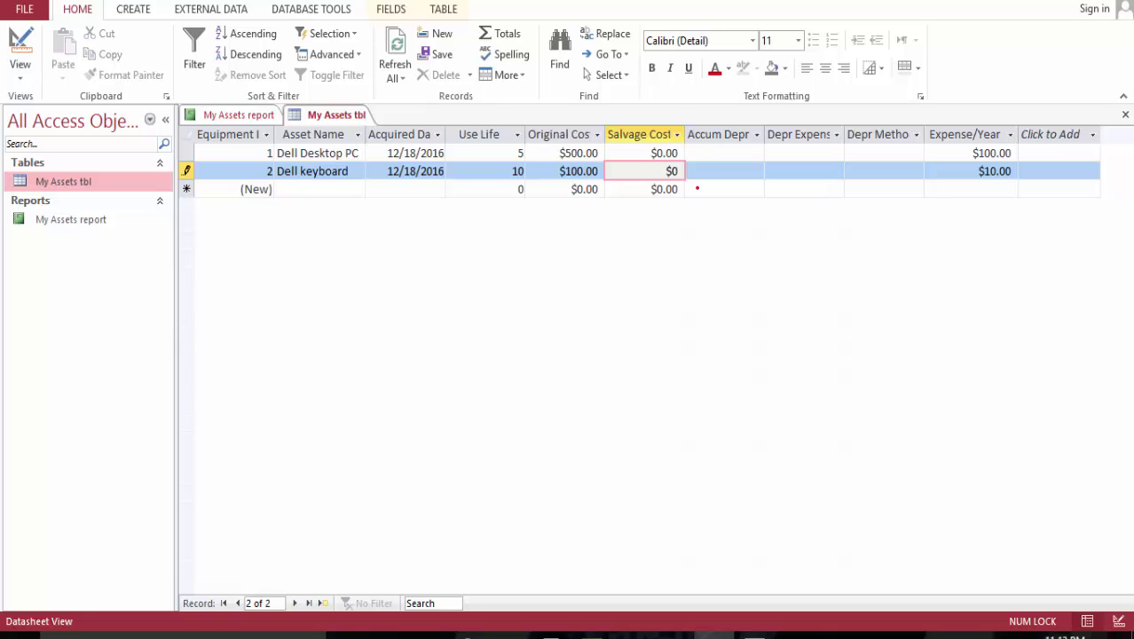
key("Caps_Lock")
left_click(340, 115)
right_click(340, 115)
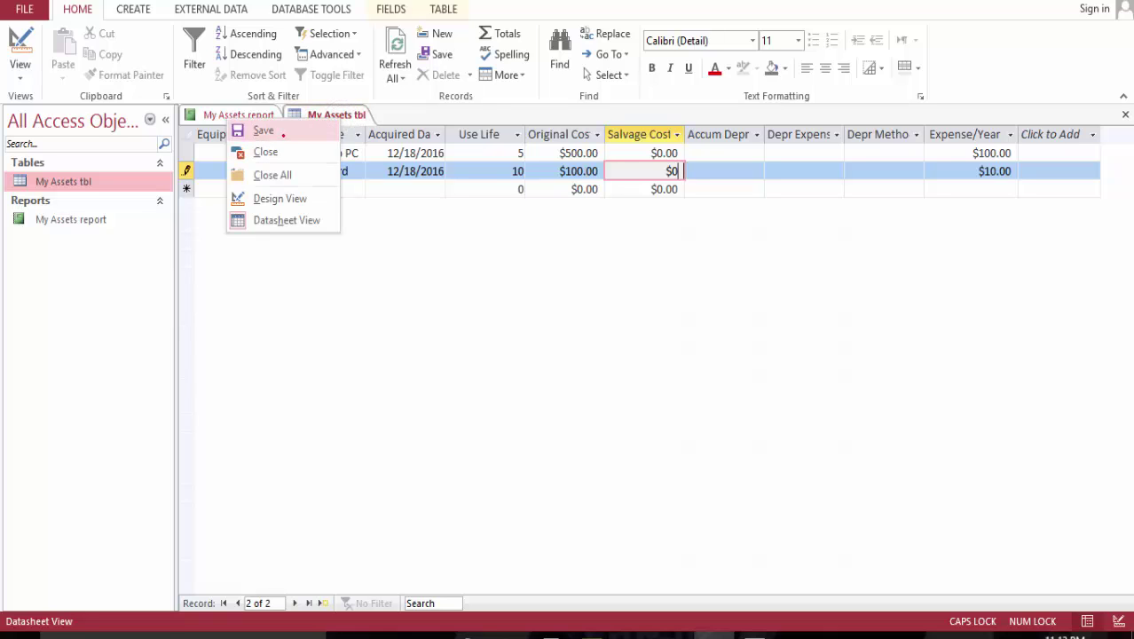
left_click(286, 135)
left_click(341, 115)
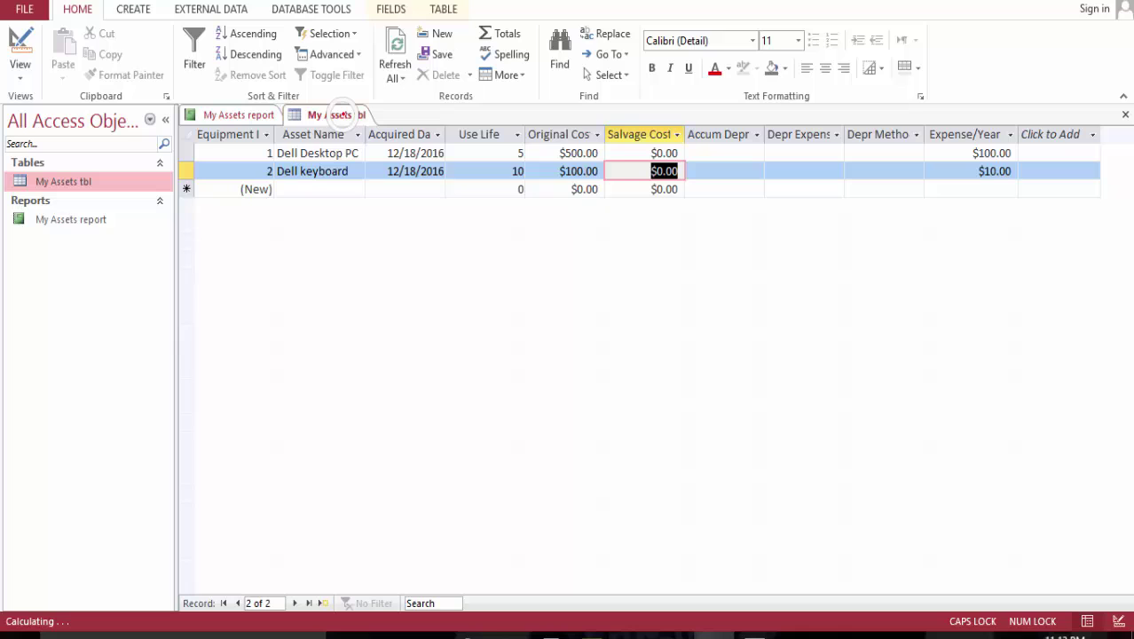
Close all open objects, saving the design changes to My Assets report, and reopen the report to review its records.
right_click(341, 115)
left_click(267, 169)
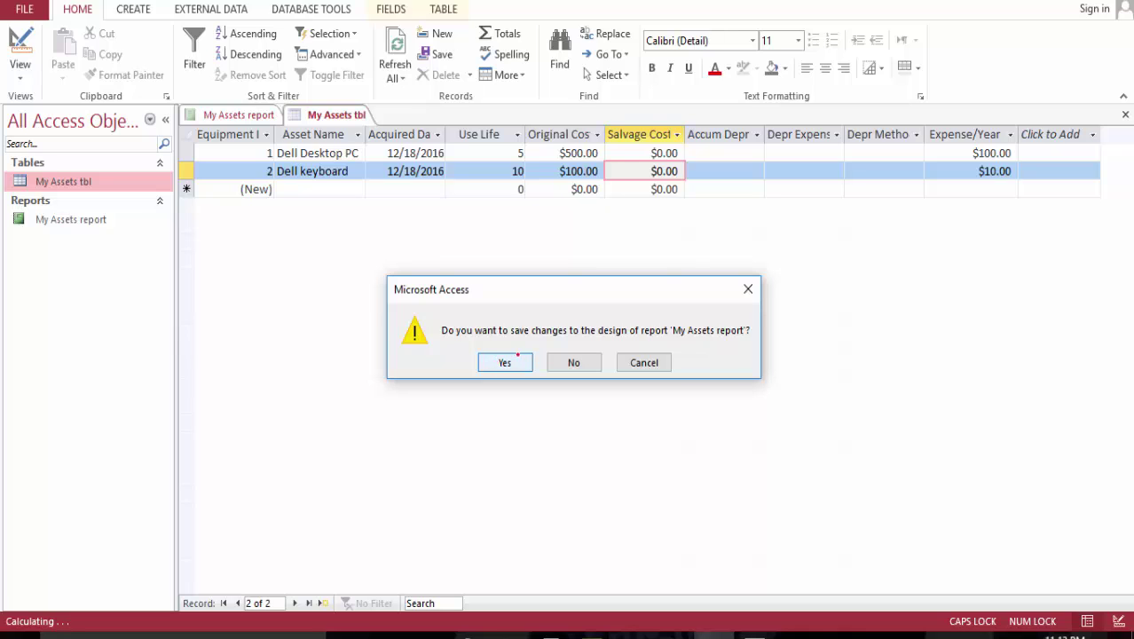
left_click(505, 355)
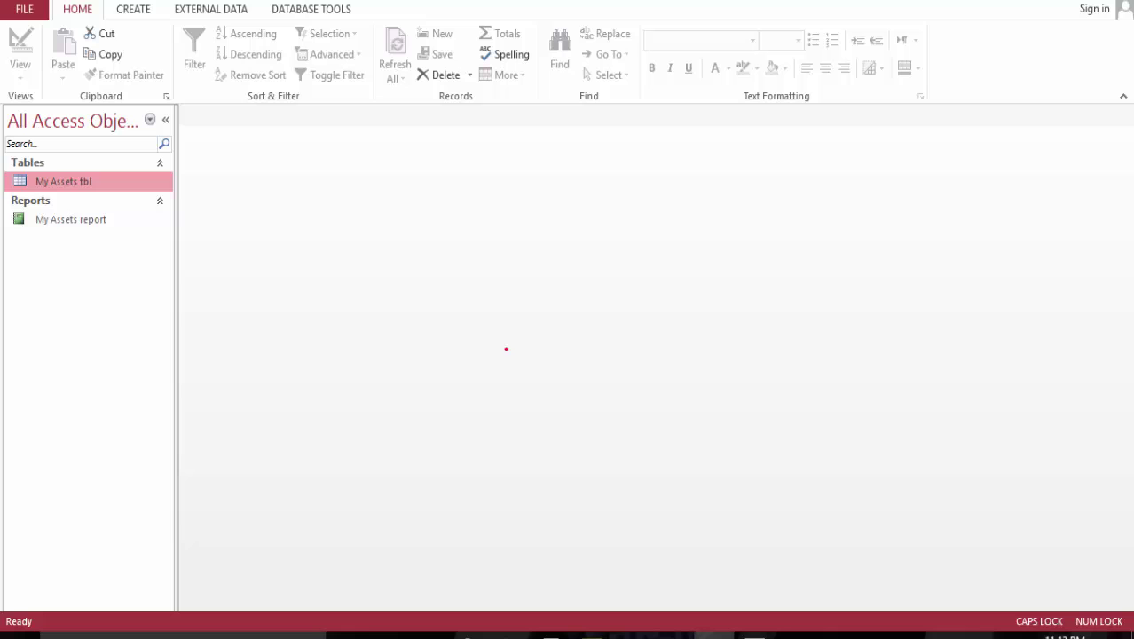
double_click(86, 219)
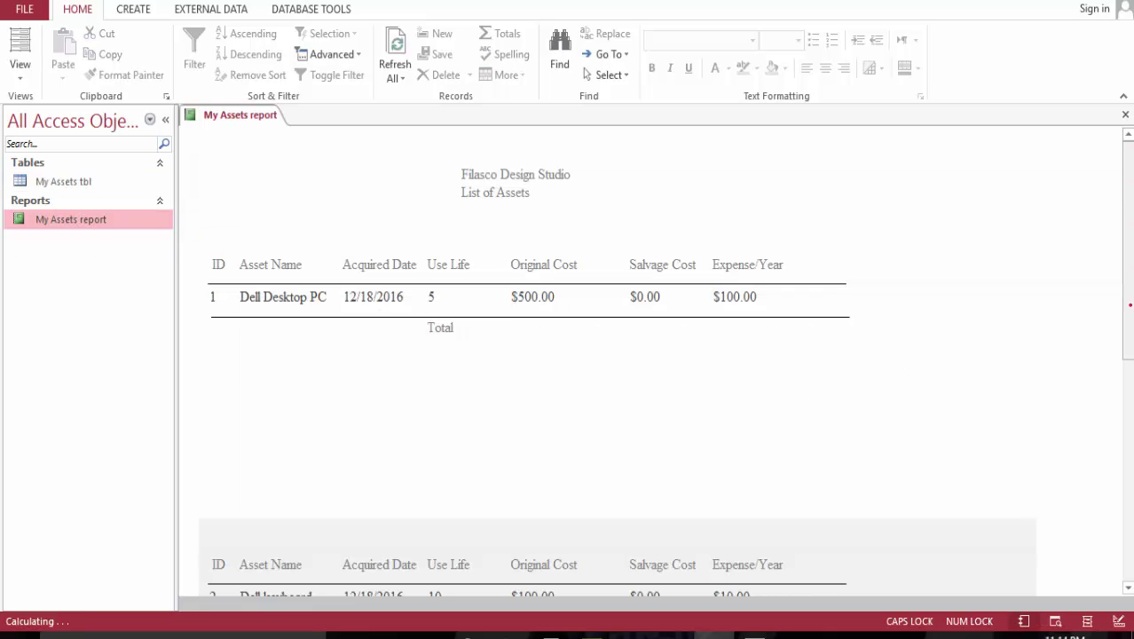
scroll(1088, 387, "down", 3)
scroll(503, 340, "down", 1)
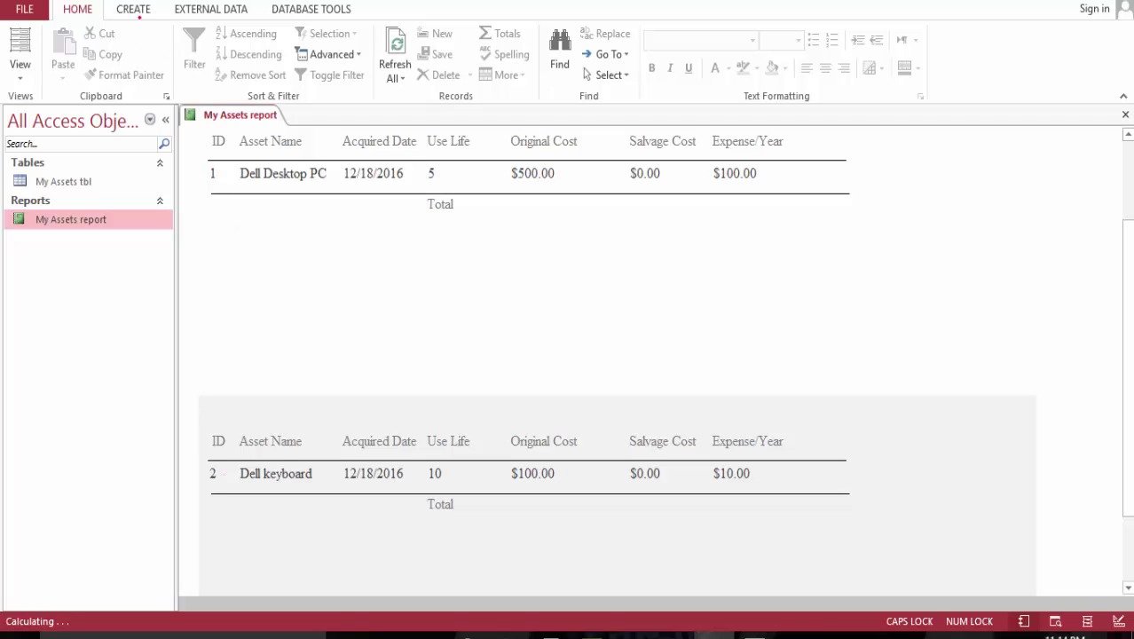
In Layout View, set the Detail section's Alternate Back Color to No Color.
left_click(20, 48)
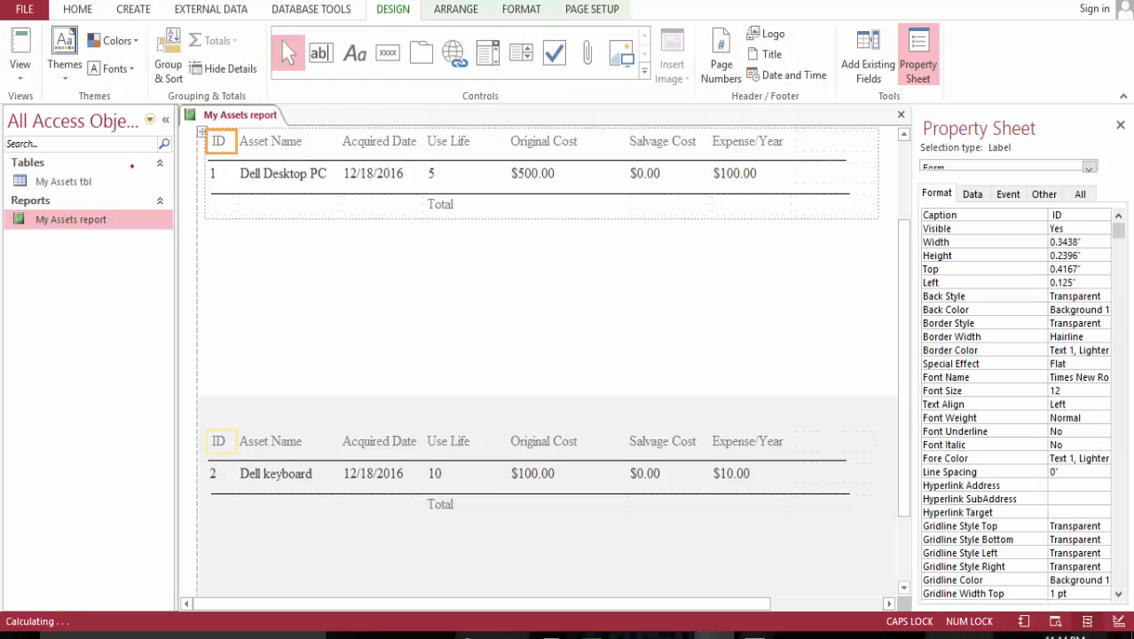
left_click(201, 132)
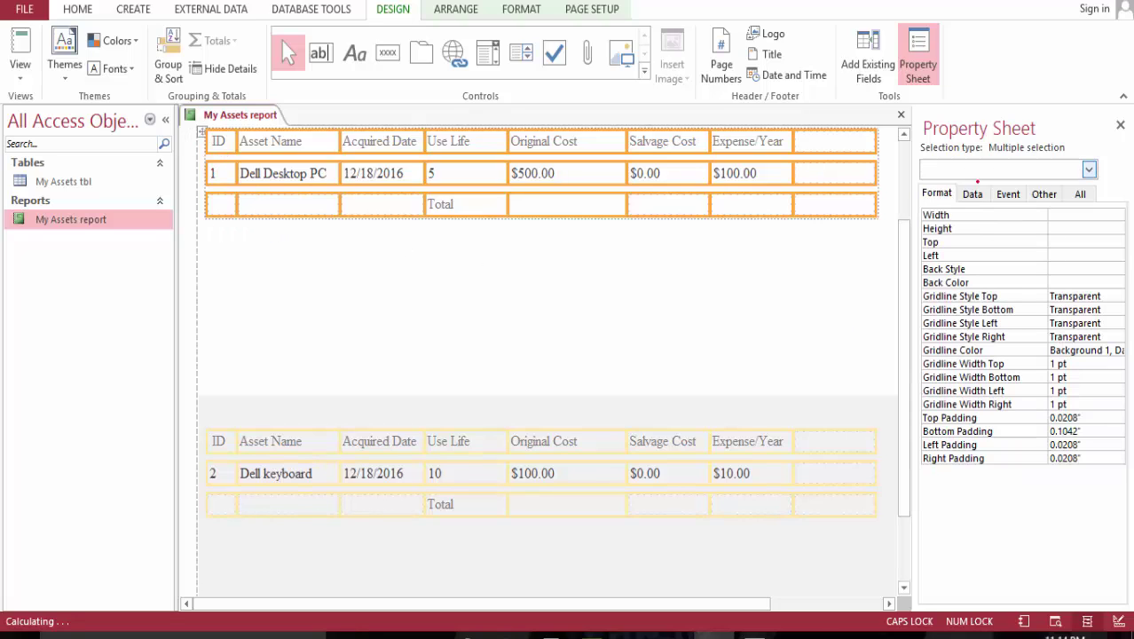
left_click(972, 193)
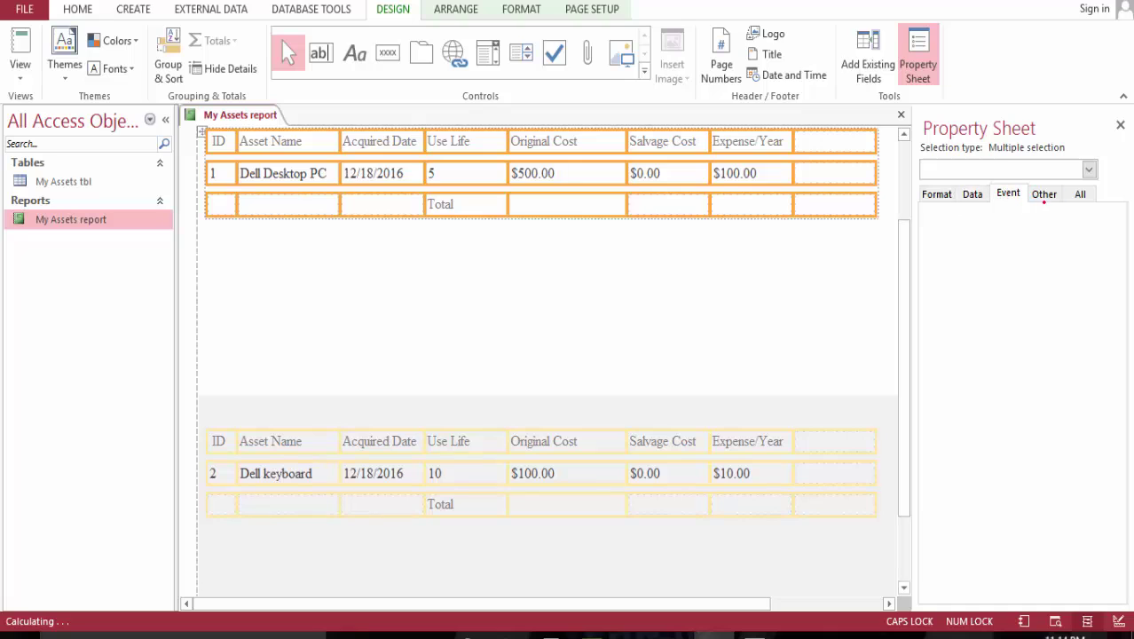
left_click(1079, 194)
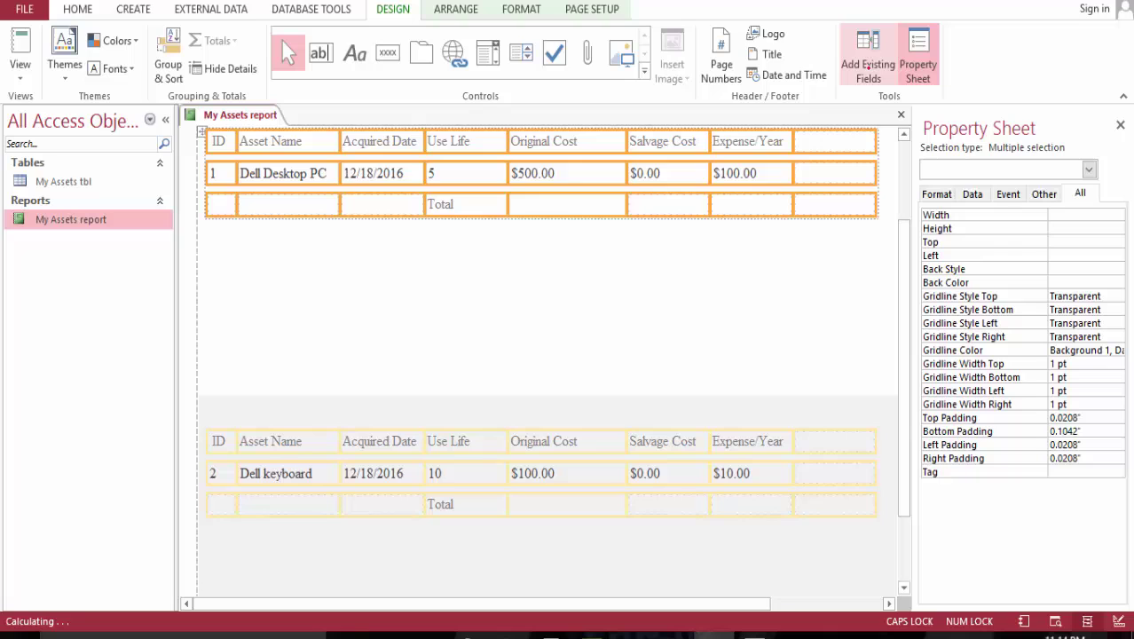
left_click(231, 407)
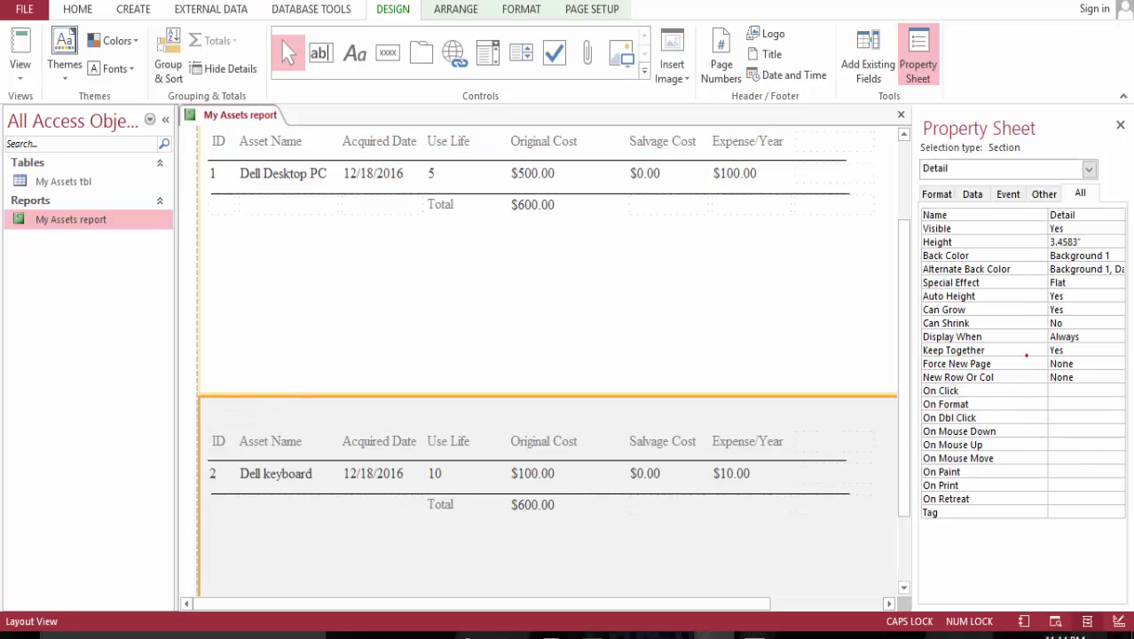
left_click(1103, 268)
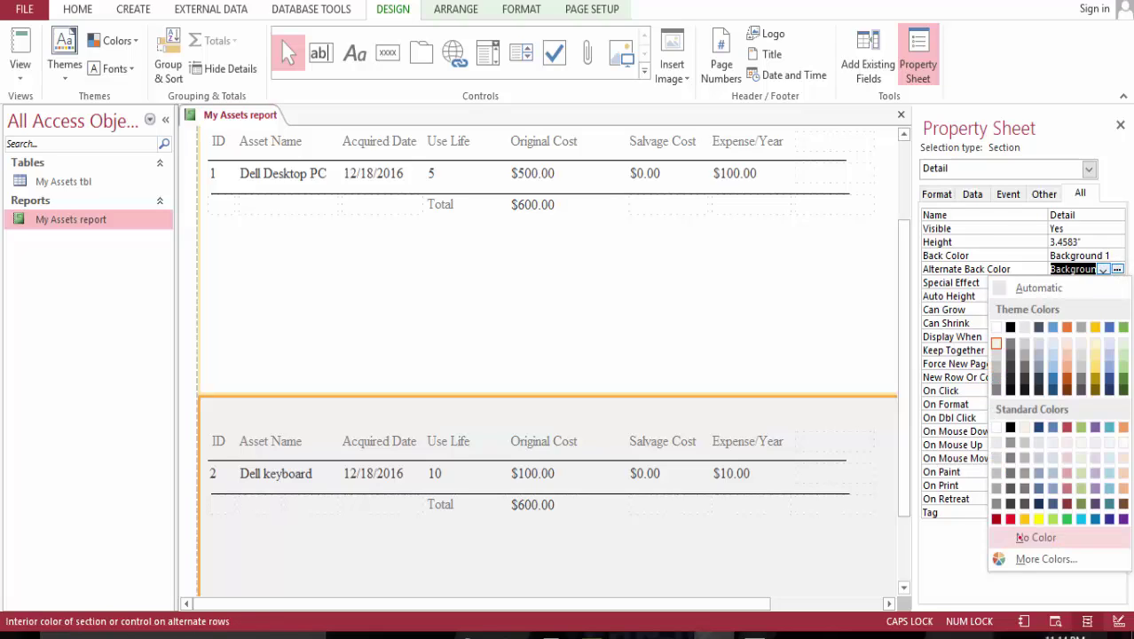
left_click(1034, 537)
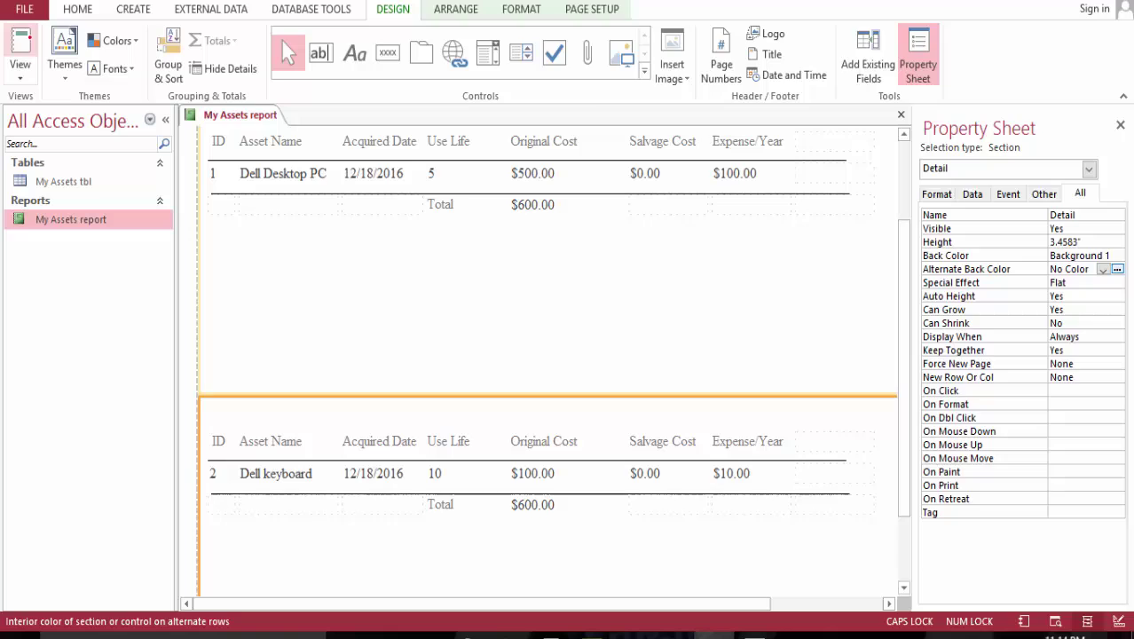
Check both asset records of the report in Print Preview, and close the preview.
left_click(20, 45)
left_click(1055, 621)
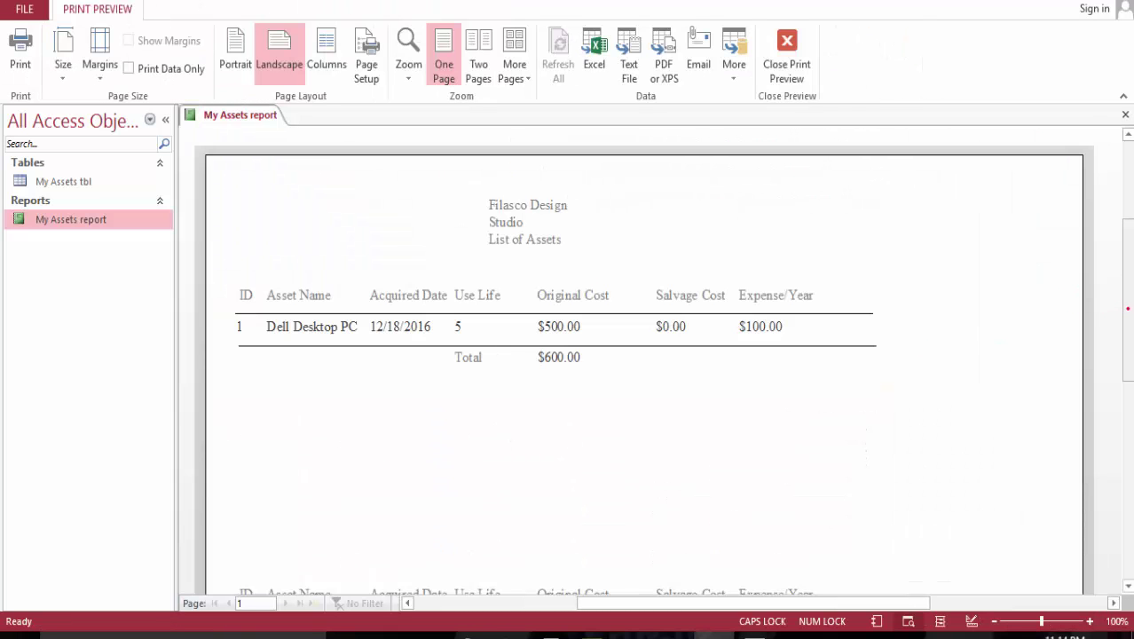
scroll(1094, 302, "down", 5)
scroll(1105, 421, "down", 3)
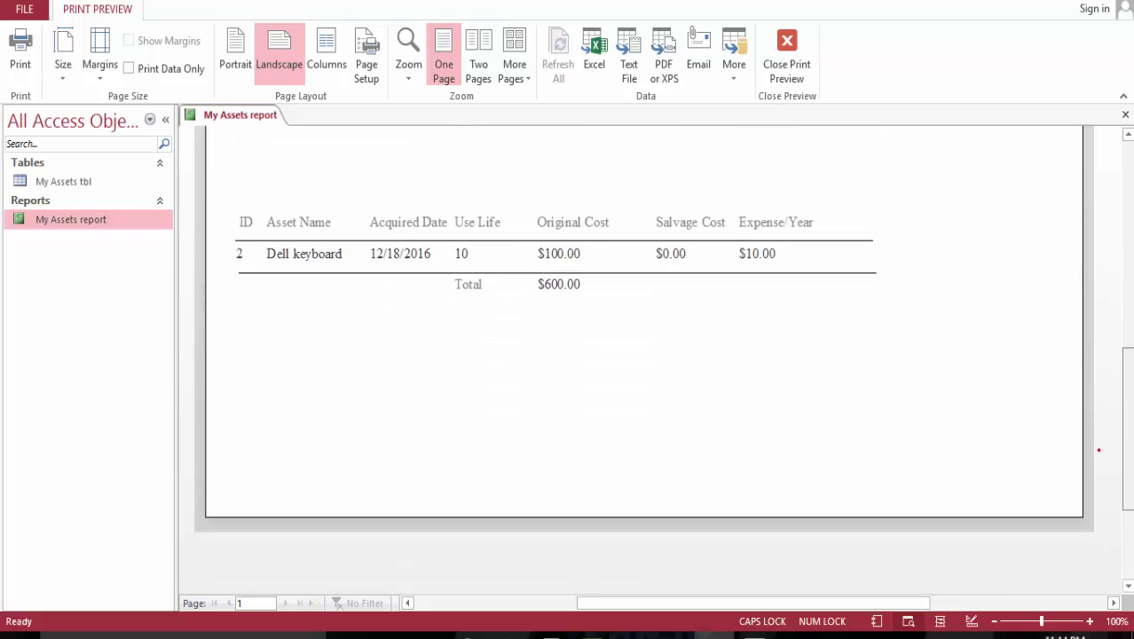
scroll(1105, 422, "up", 6)
scroll(1132, 342, "up", 4)
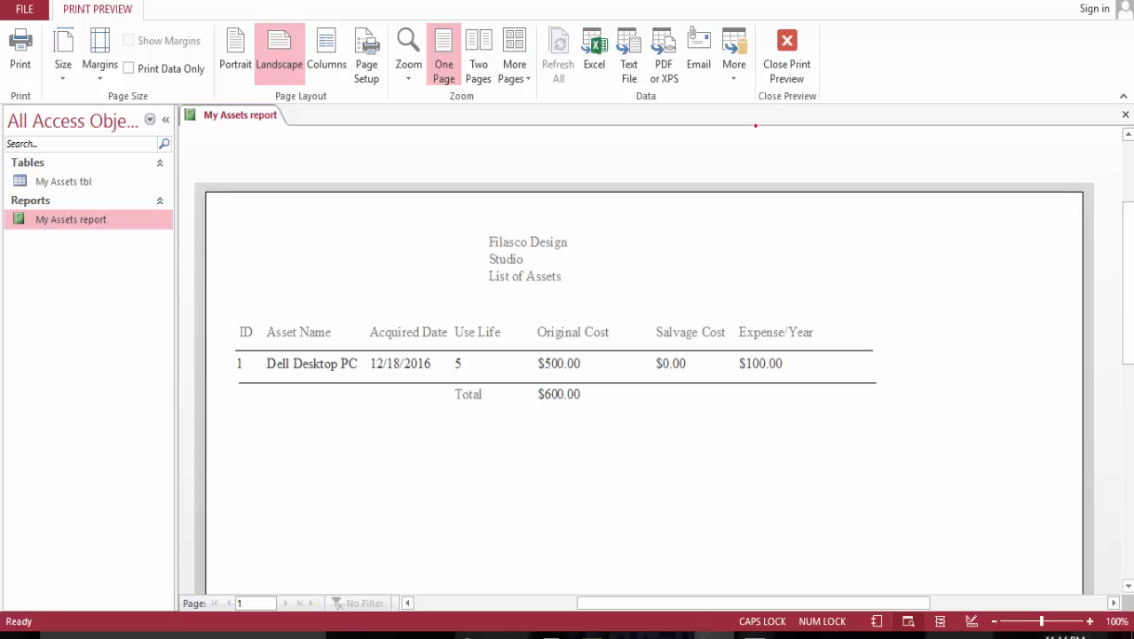
left_click(786, 53)
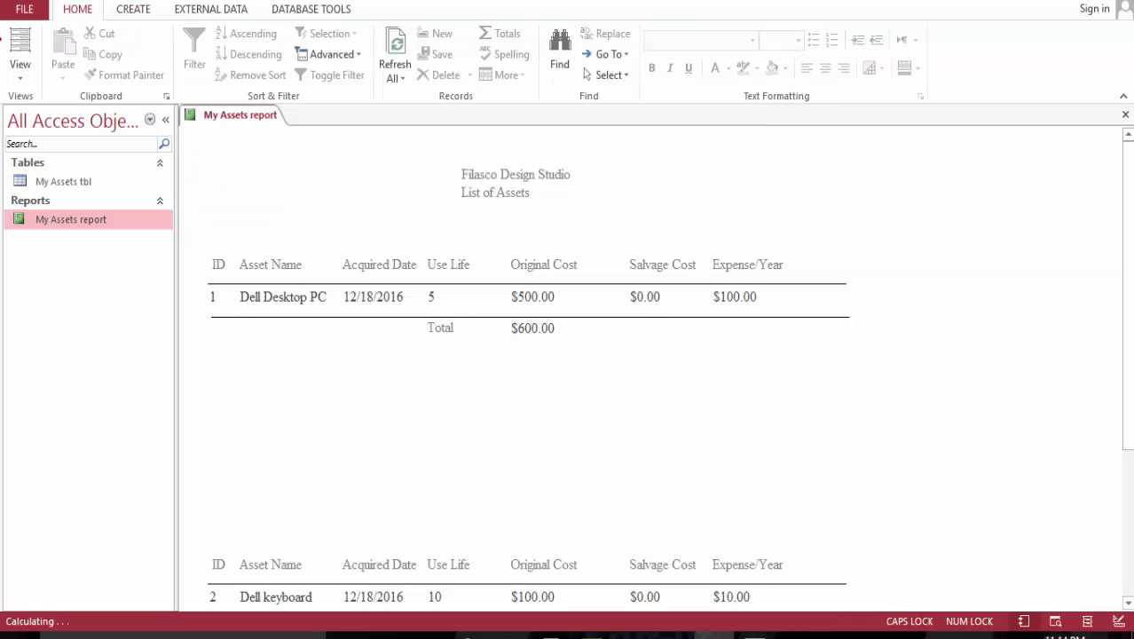
In Layout View, select the whole tabular layout of the report and examine its format, data and other properties.
left_click(19, 44)
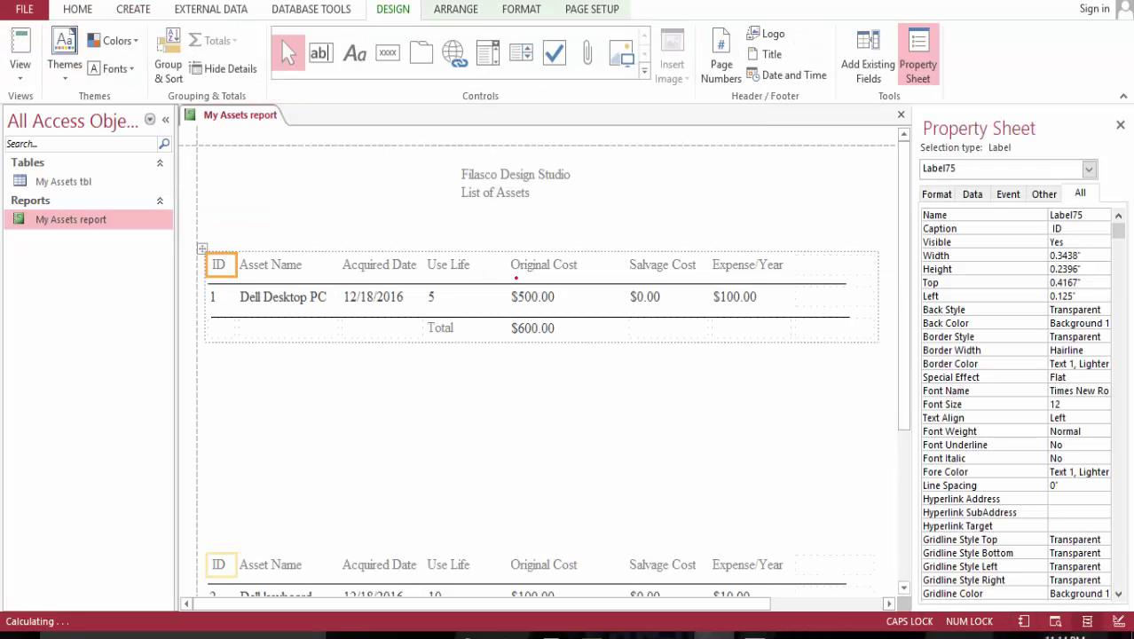
left_click(204, 247)
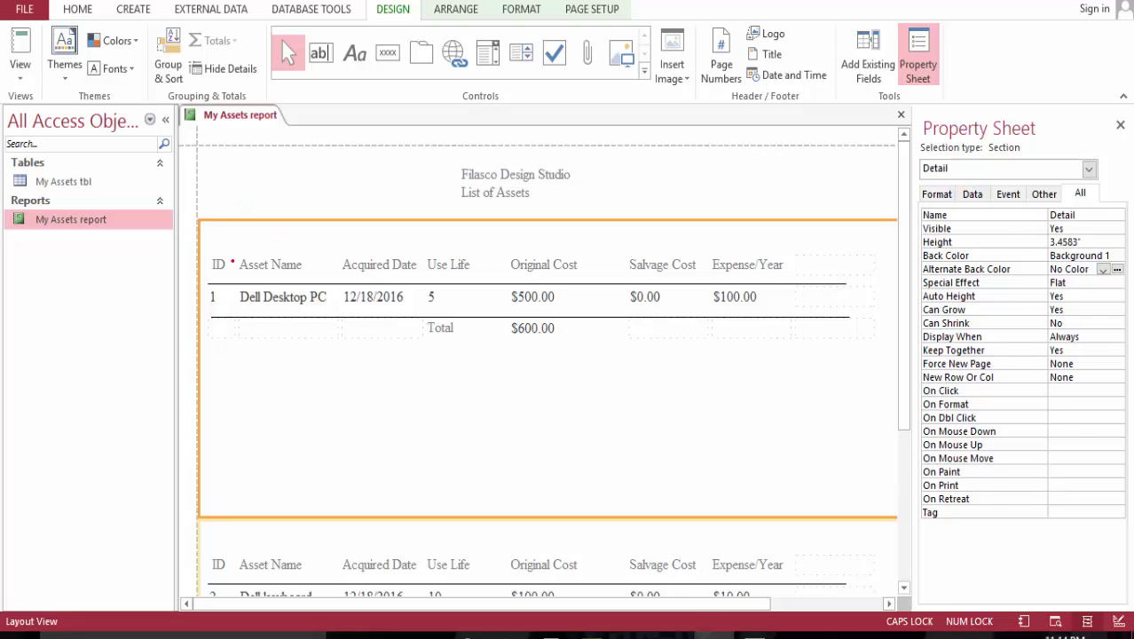
left_click(233, 262)
left_click(206, 248)
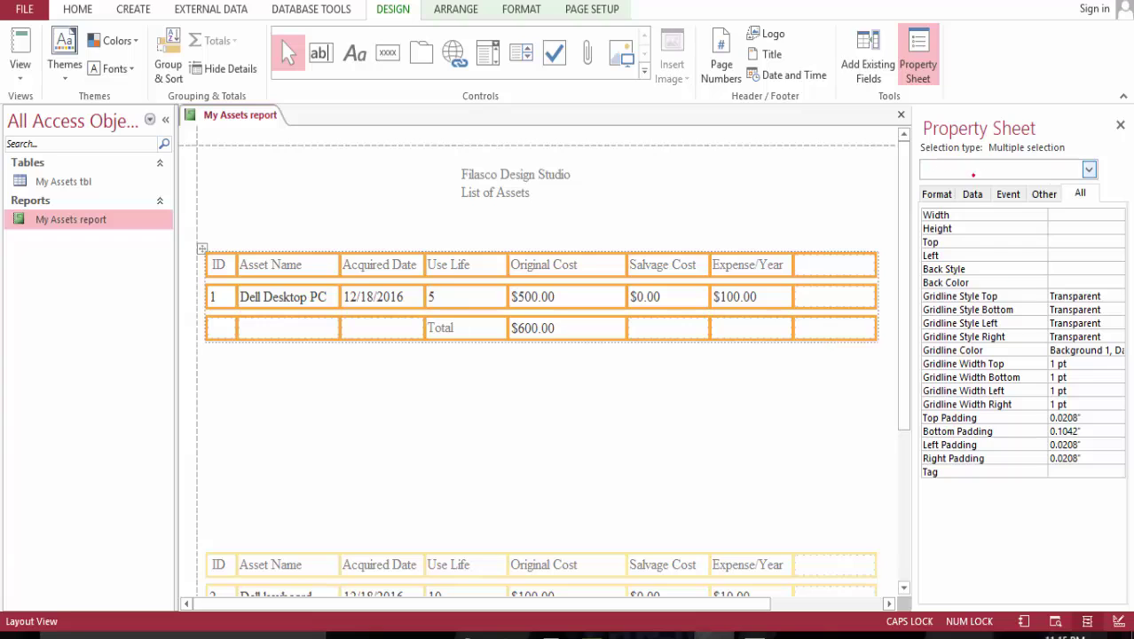
left_click(972, 194)
left_click(938, 192)
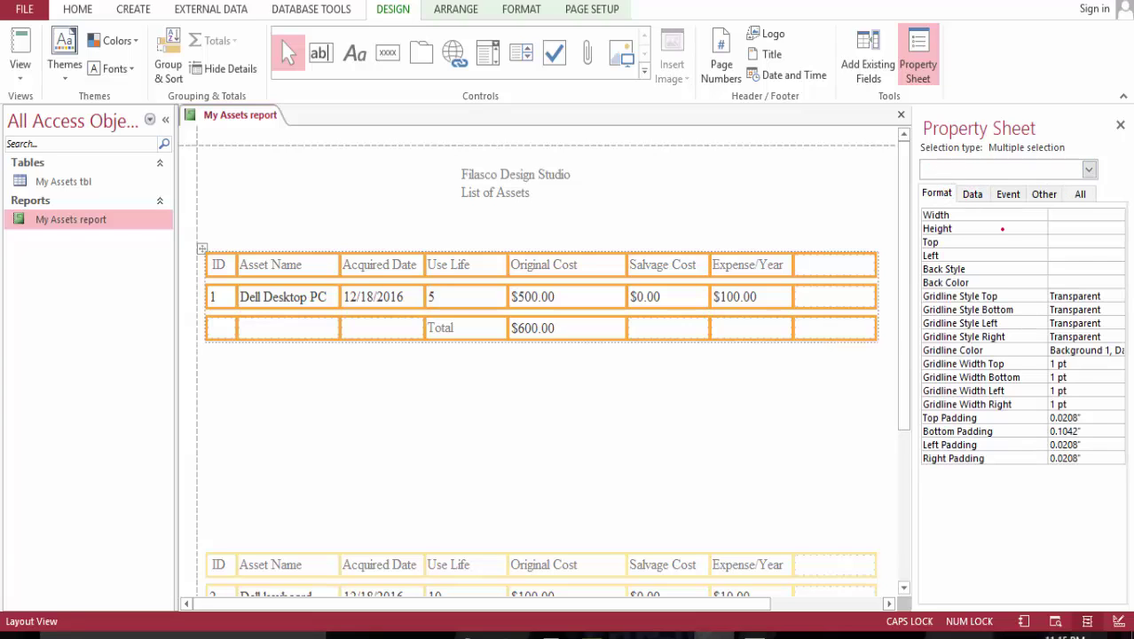
left_click(1047, 194)
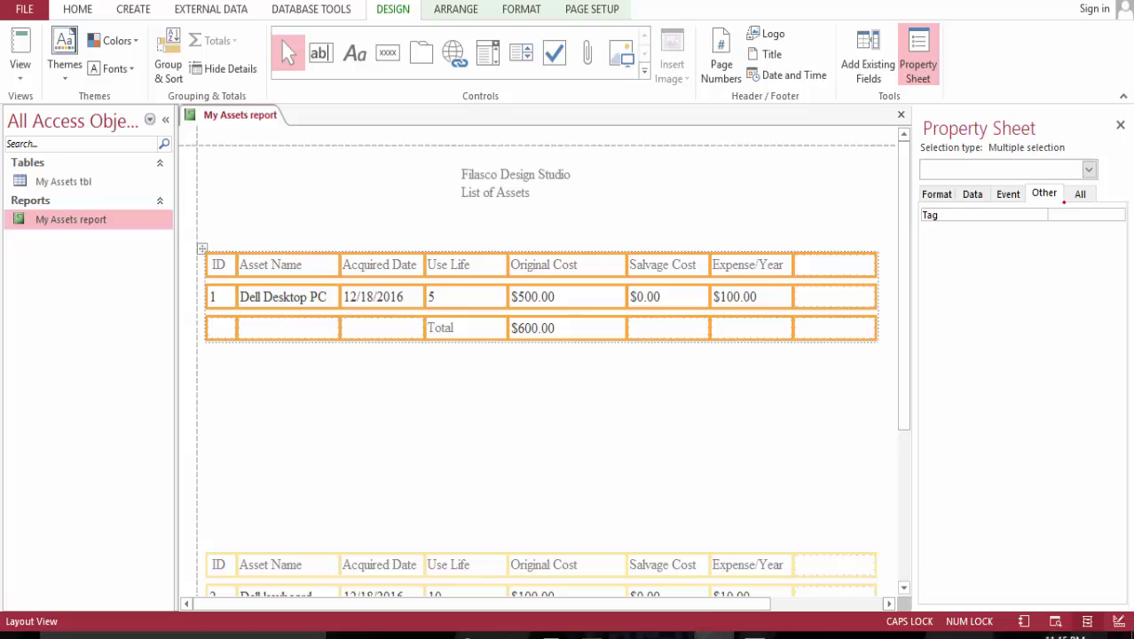
left_click(1078, 197)
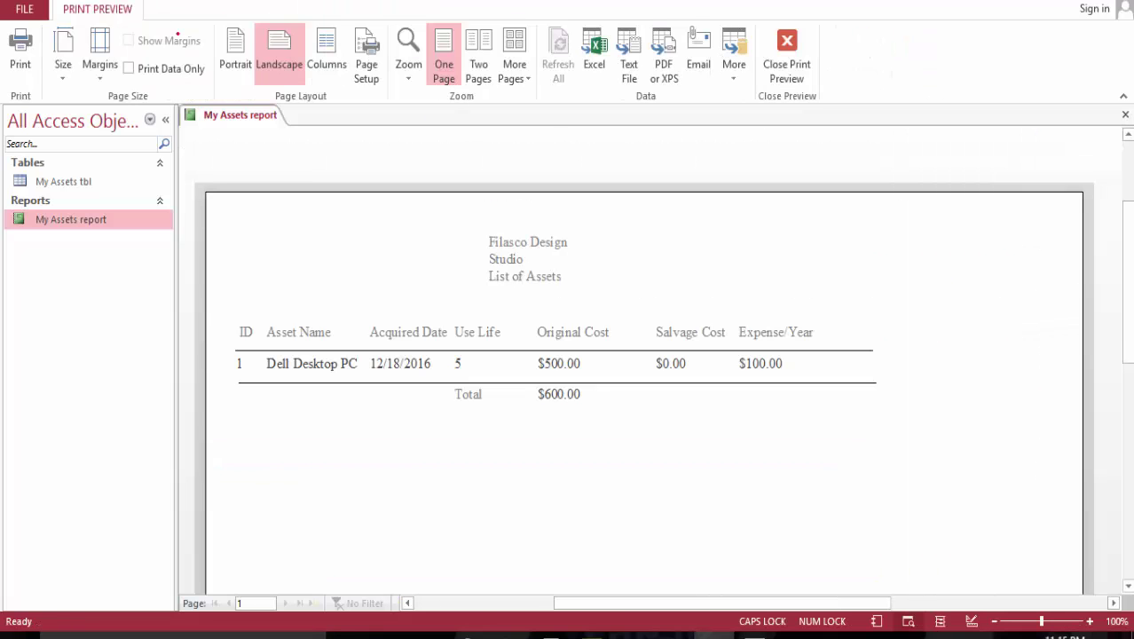
Review the Dell keyboard record in Print Preview, and switch to the Word document with the Fixed Assets List sample.
left_click_drag(1126, 255, 1126, 330)
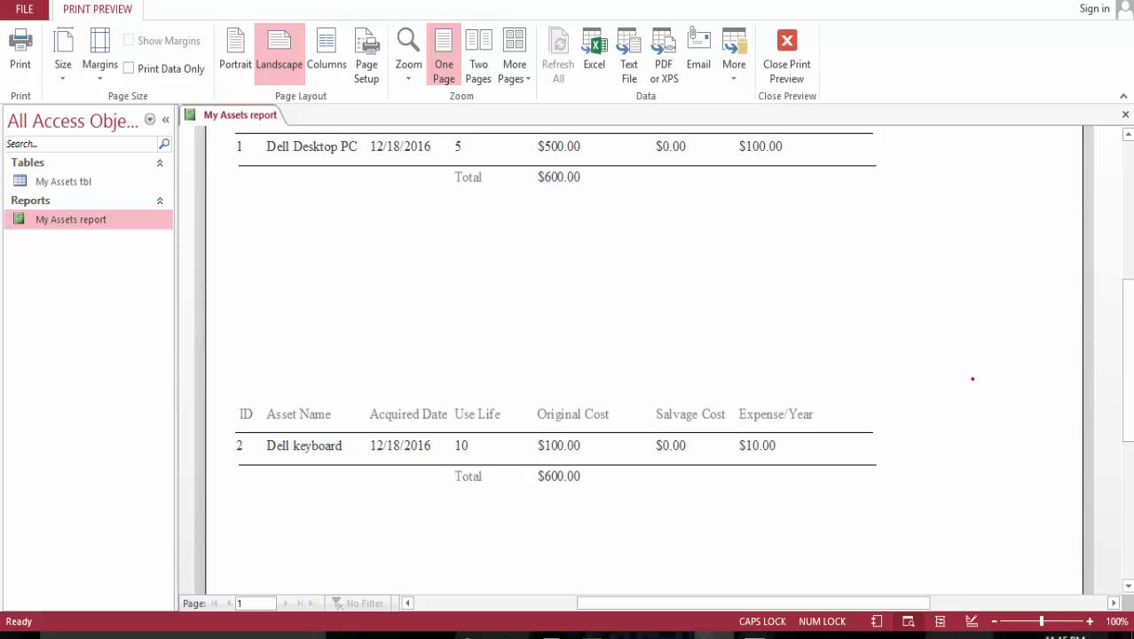
left_click(673, 635)
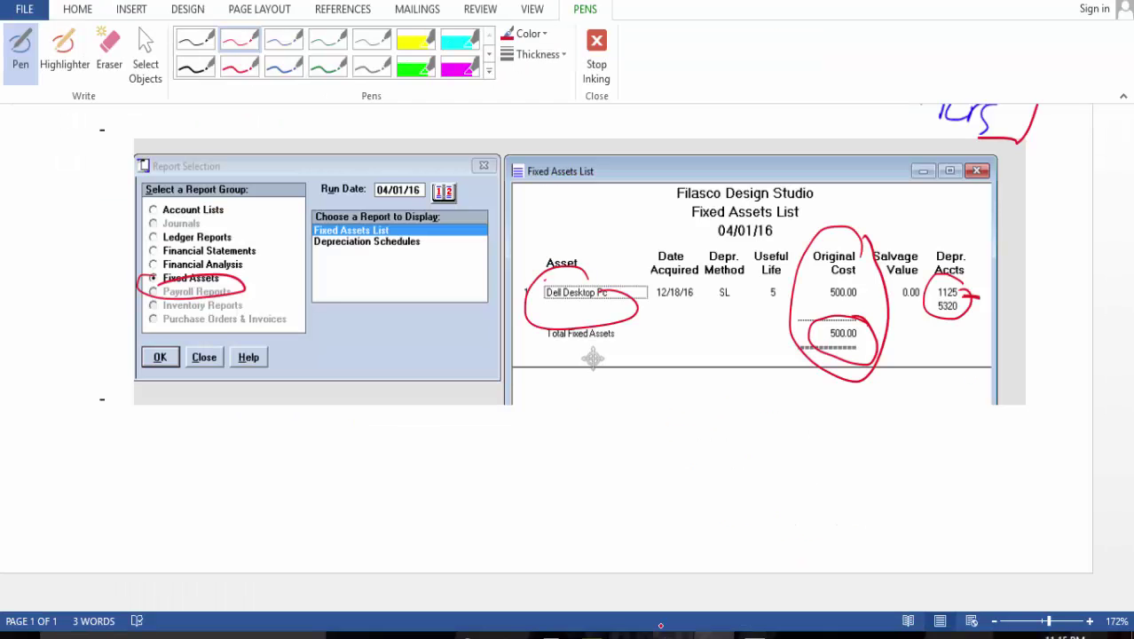